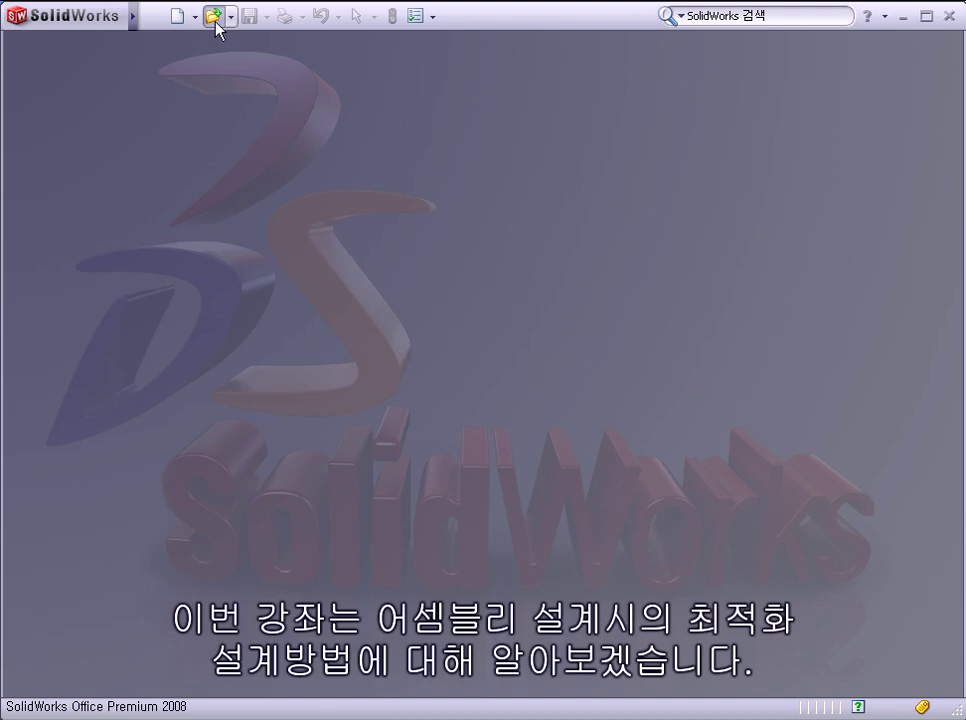
Open Press.SLDASM from the COSMOSWorks Professional Lesson08 folder
{"action": "left_click", "coordinate": [648, 211]}
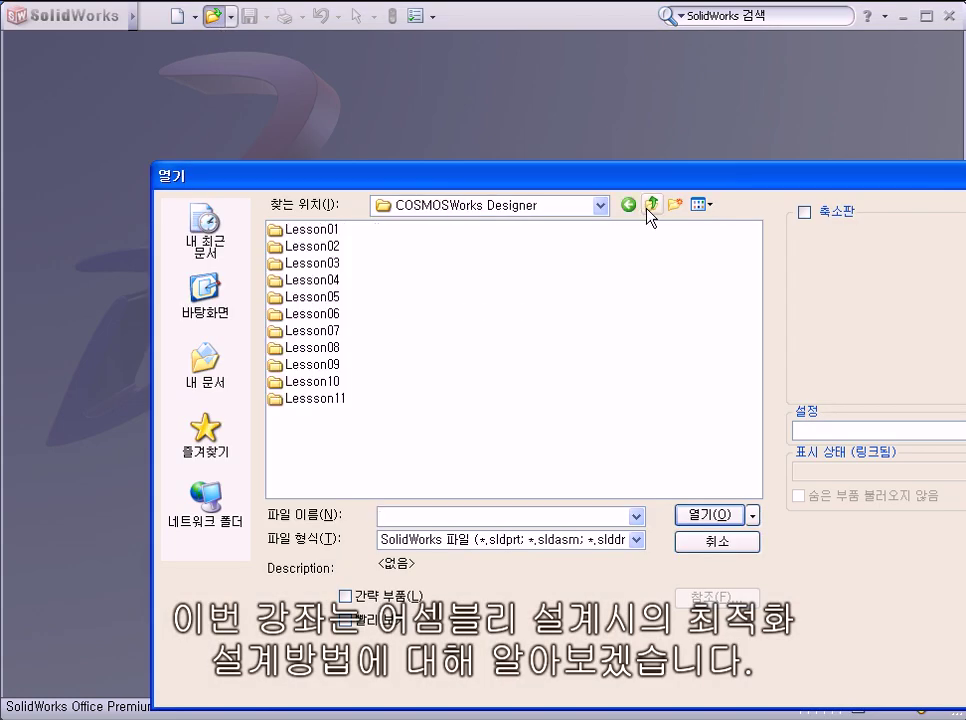
{"action": "left_click", "coordinate": [648, 206]}
{"action": "double_click", "coordinate": [405, 248]}
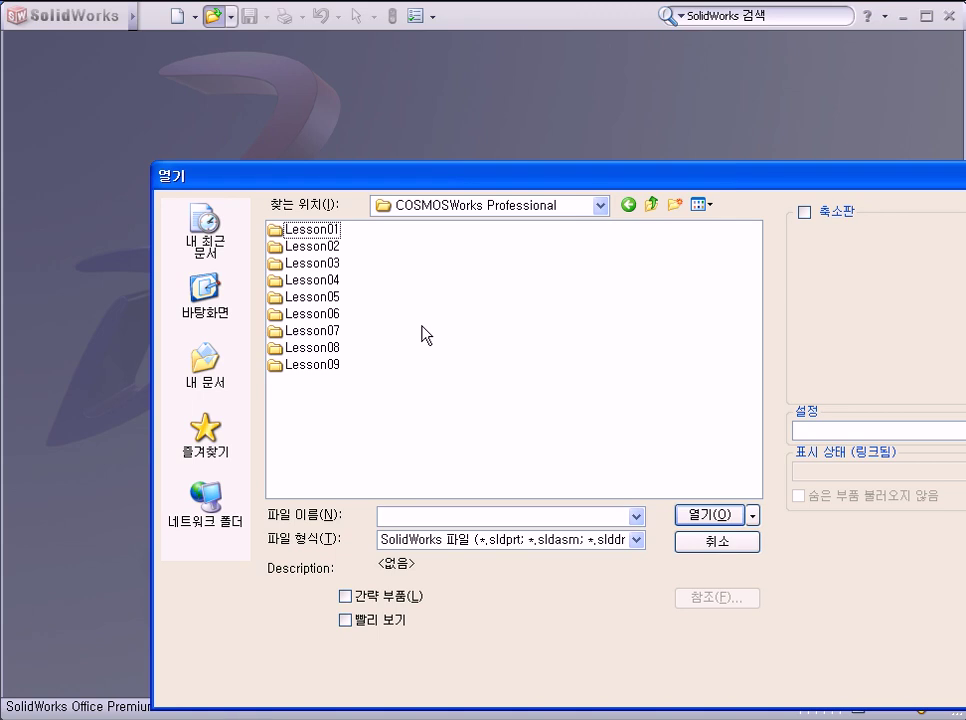
{"action": "double_click", "coordinate": [318, 348]}
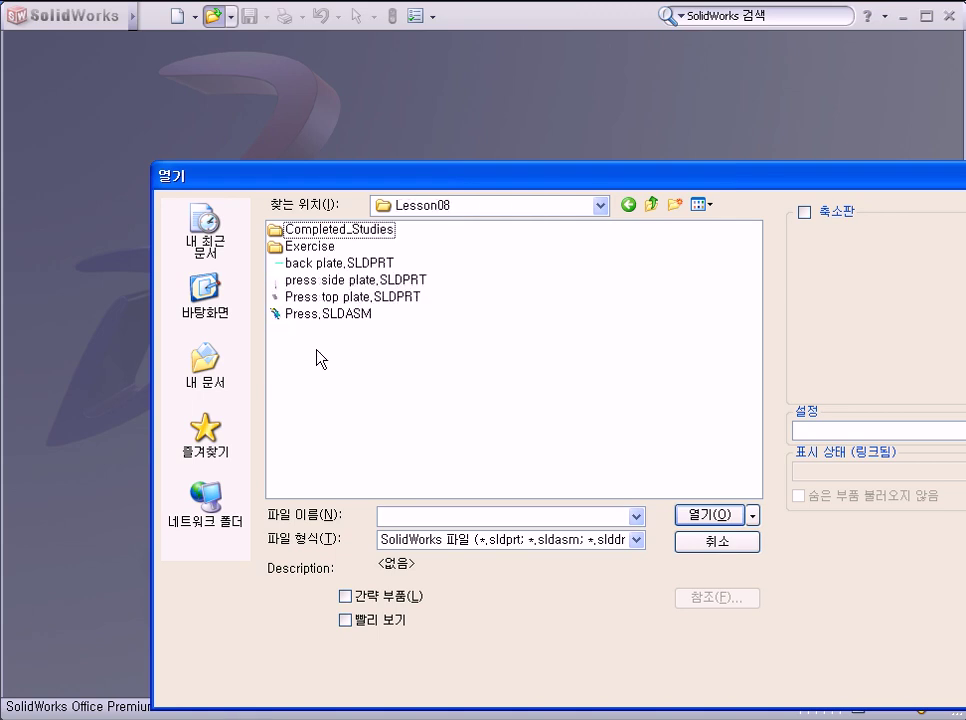
{"action": "left_click", "coordinate": [378, 264]}
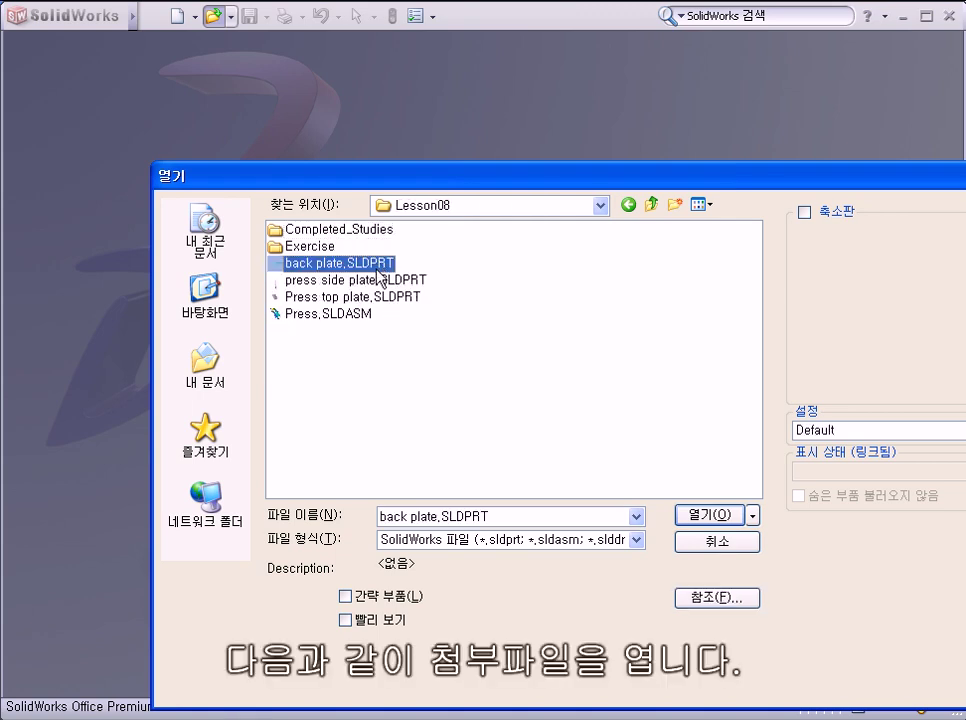
{"action": "left_click", "coordinate": [330, 314]}
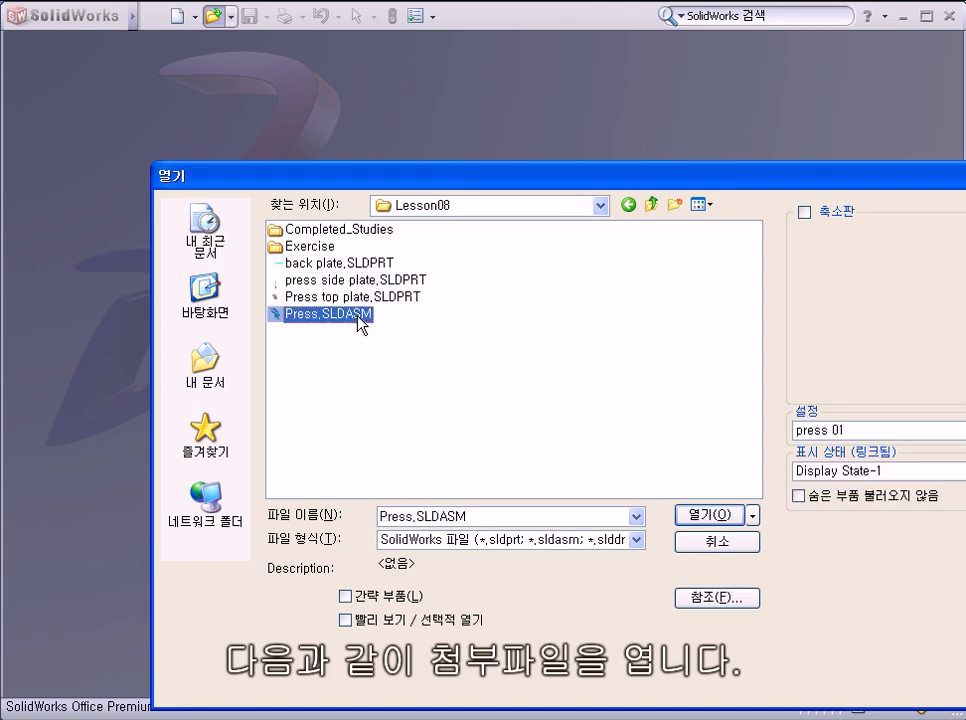
{"action": "left_click", "coordinate": [700, 515]}
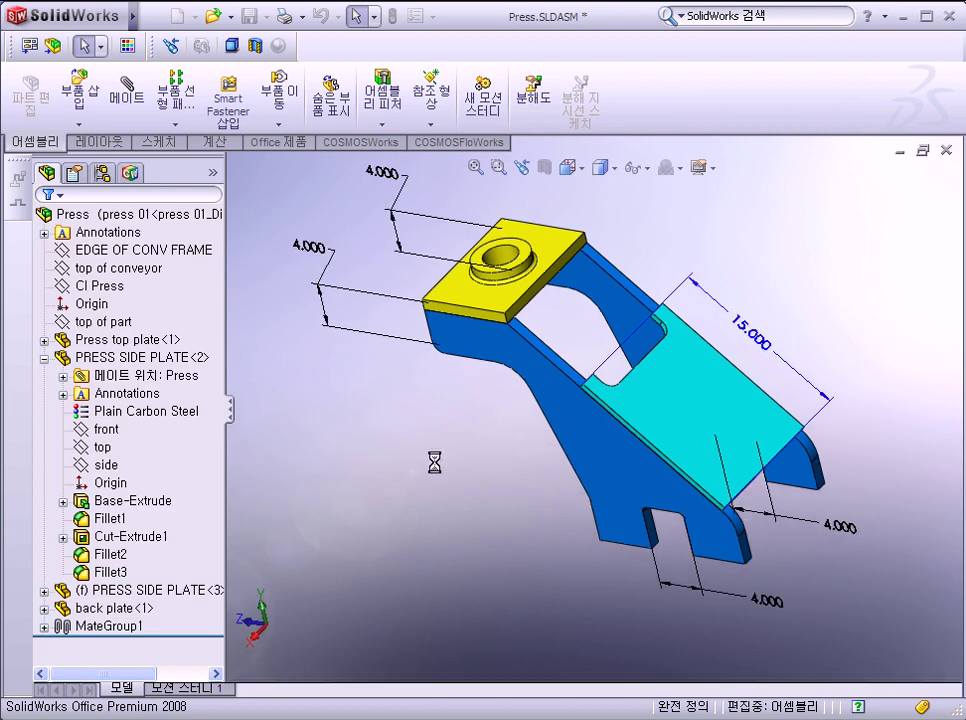
{"action": "mouse_move", "coordinate": [431, 438]}
{"action": "middle_mouse_down"}
{"action": "mouse_move", "coordinate": [431, 407]}
{"action": "mouse_move", "coordinate": [502, 347]}
{"action": "mouse_move", "coordinate": [397, 319]}
{"action": "mouse_move", "coordinate": [500, 388]}
{"action": "mouse_move", "coordinate": [431, 403]}
{"action": "middle_mouse_up"}
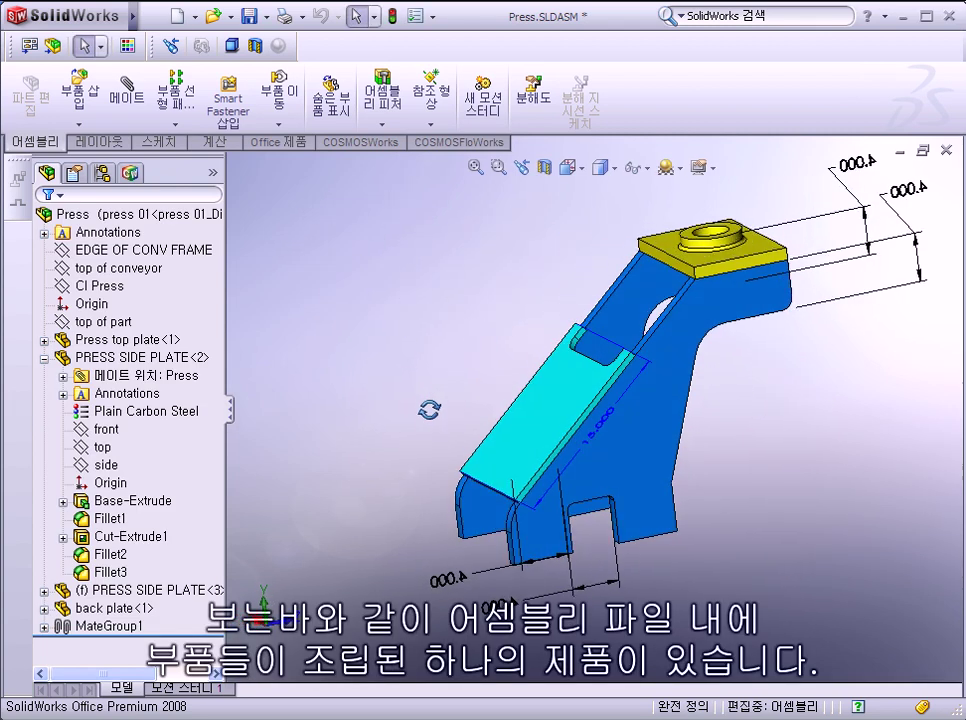
{"action": "key", "text": "Escape"}
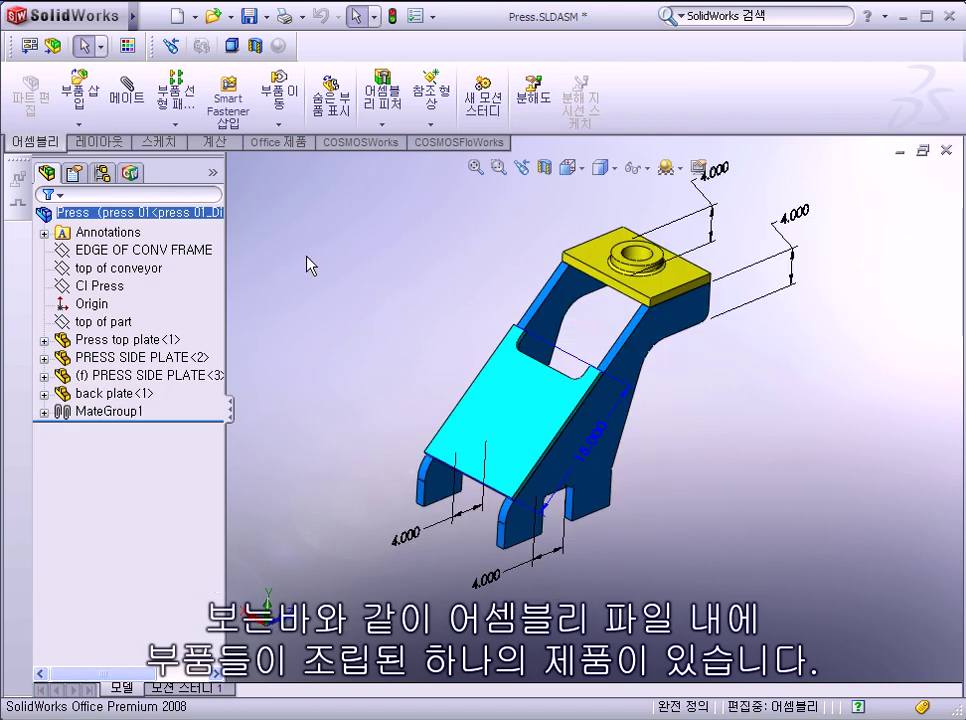
{"action": "left_click", "coordinate": [130, 172]}
Create a new static study named '1 계산' for the Press assembly with default settings
{"action": "right_click", "coordinate": [70, 192]}
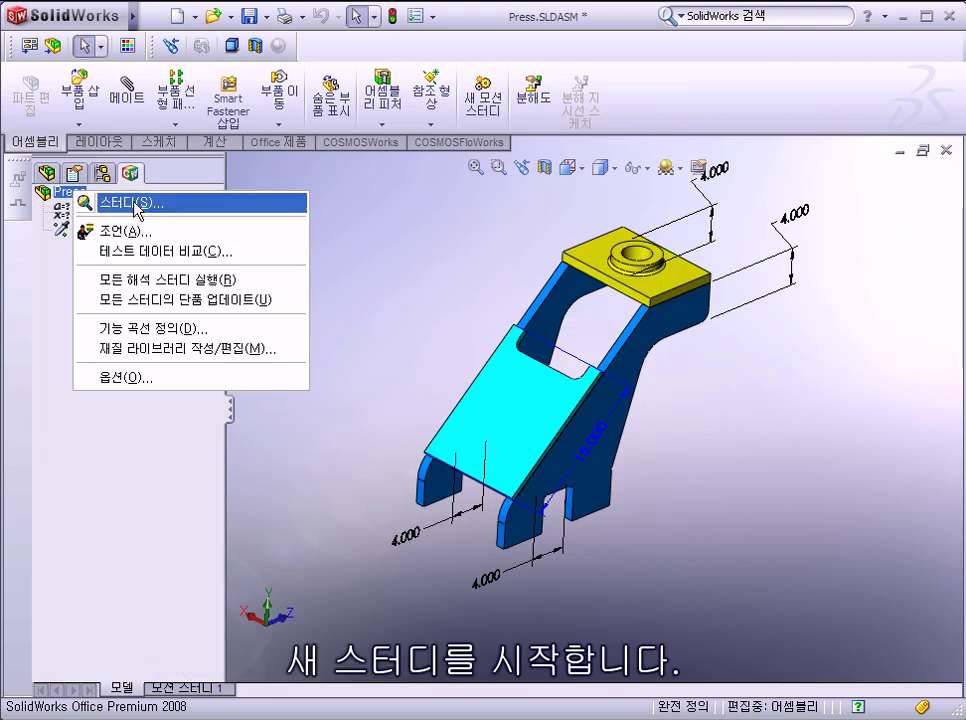
{"action": "left_click", "coordinate": [130, 203]}
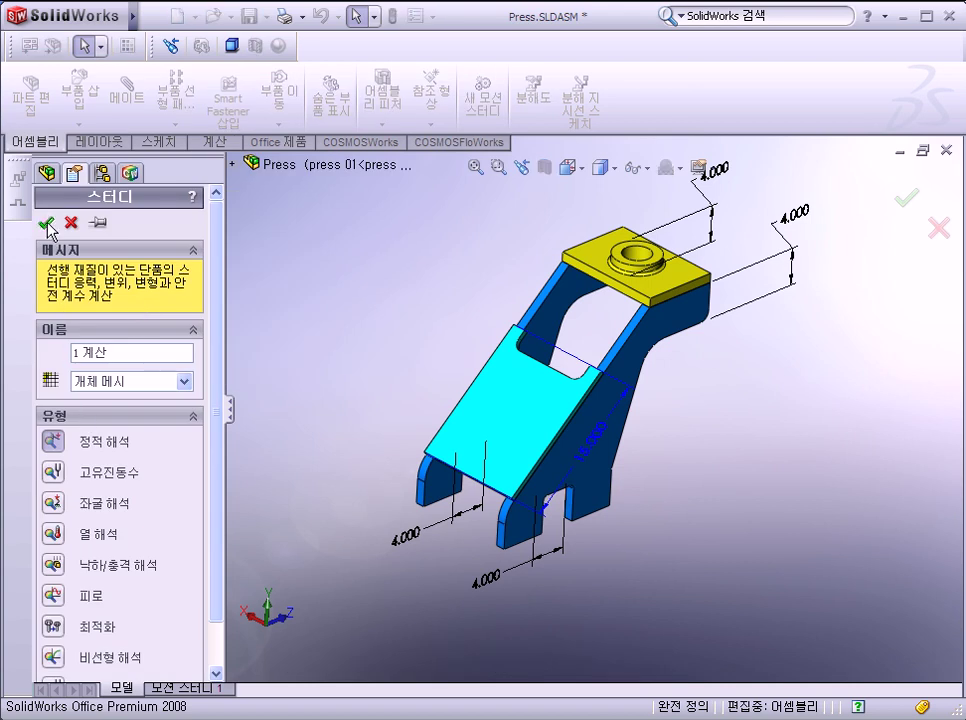
{"action": "left_click", "coordinate": [47, 225]}
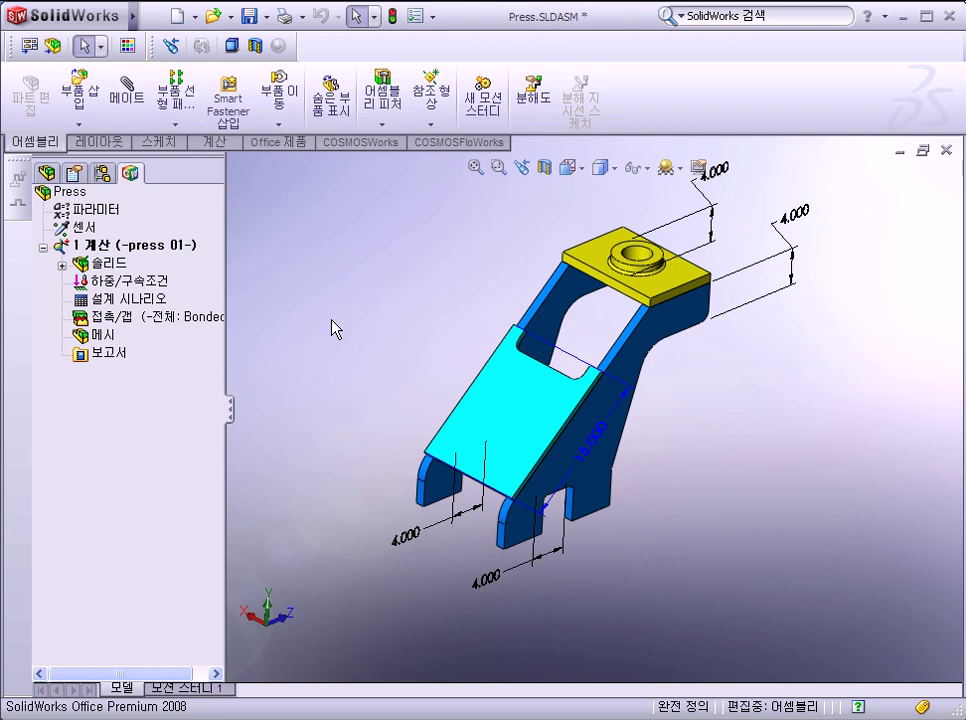
Apply Alloy Steel as the material to all solids in the study
{"action": "left_click", "coordinate": [46, 172]}
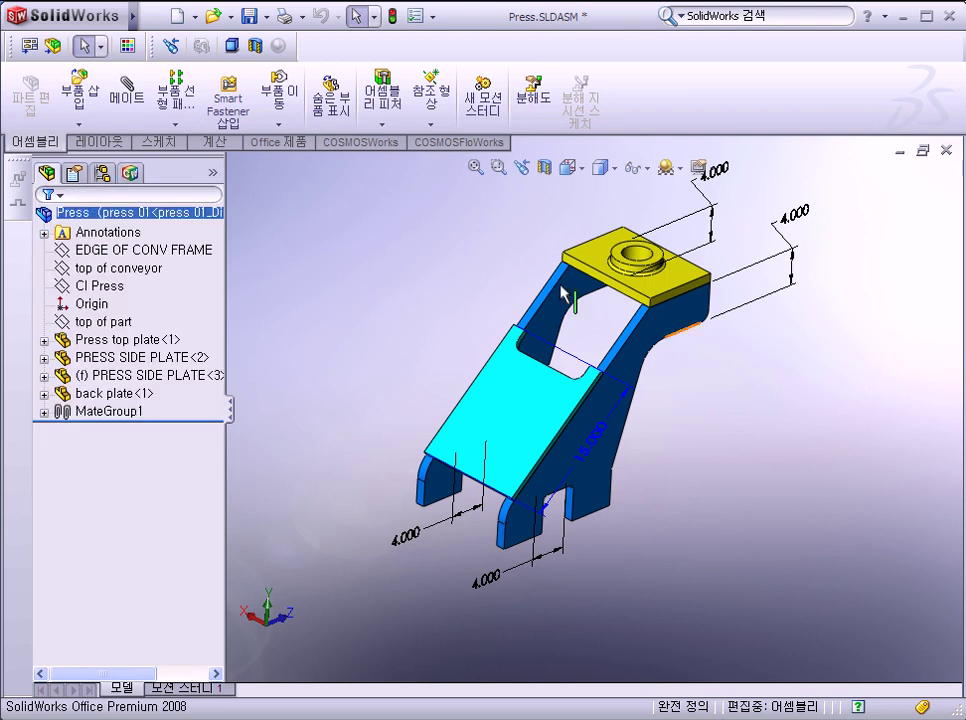
{"action": "left_click", "coordinate": [131, 175]}
{"action": "right_click", "coordinate": [108, 264]}
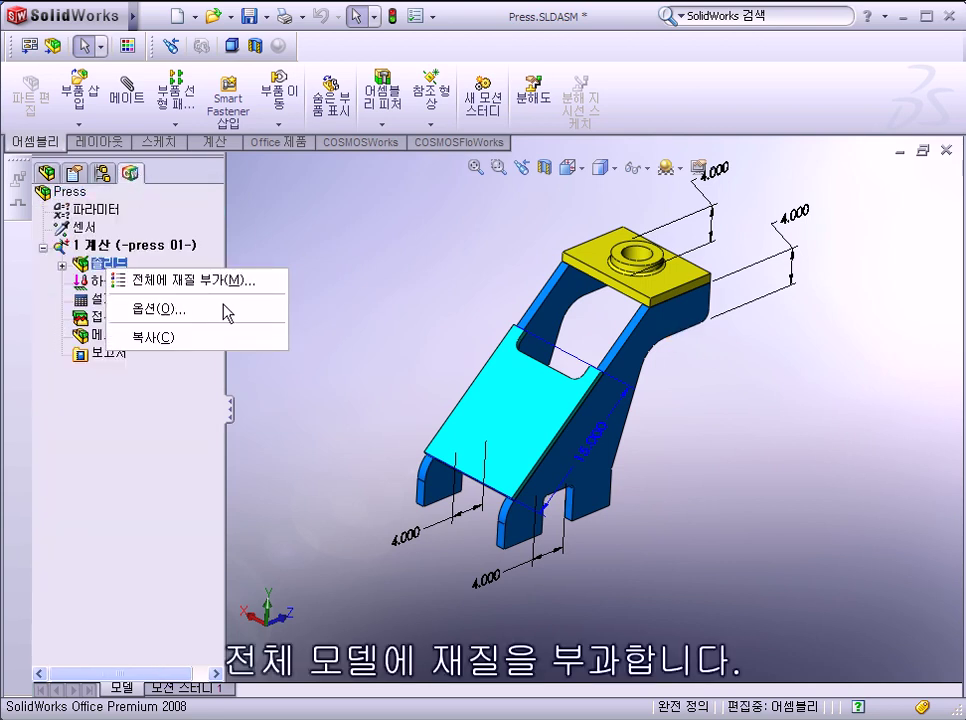
{"action": "key", "text": "m"}
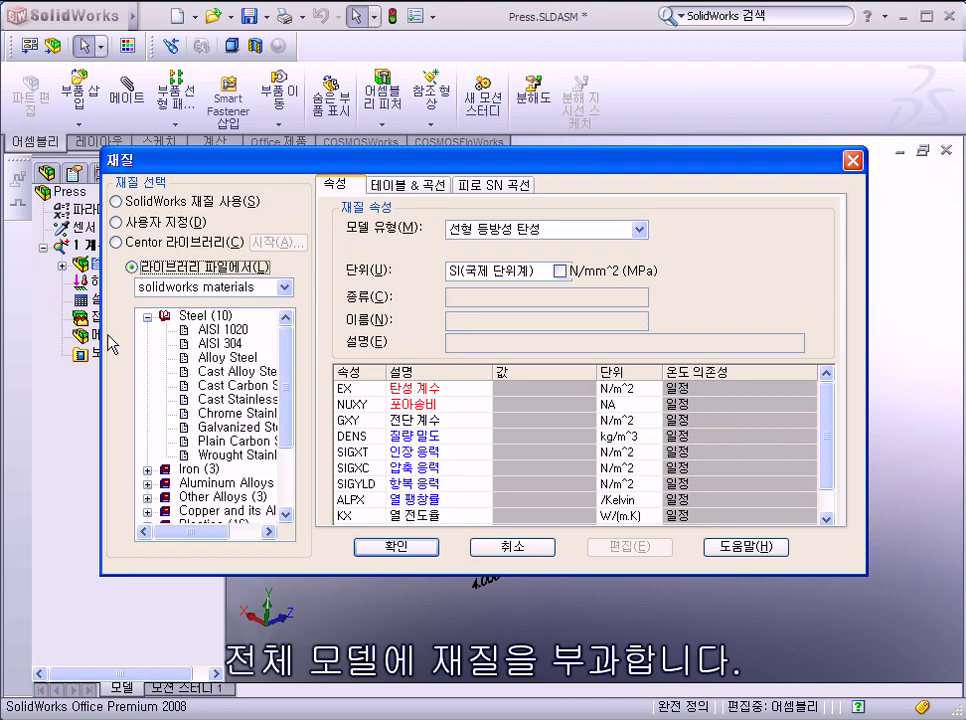
{"action": "left_click", "coordinate": [218, 357]}
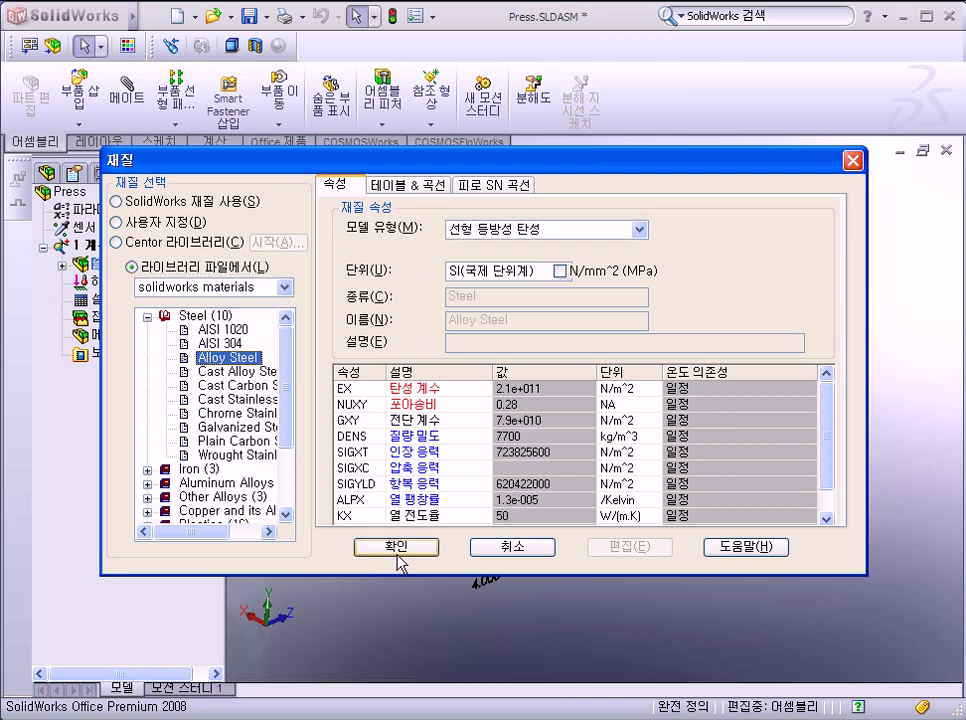
{"action": "left_click", "coordinate": [396, 548]}
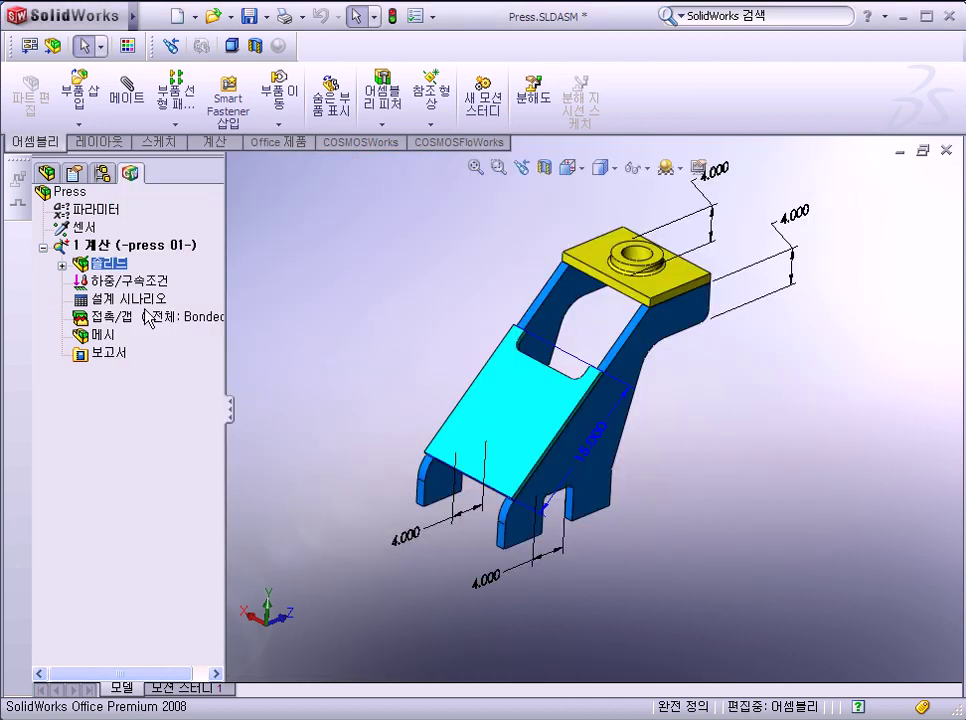
Add a Fixed restraint on the four slot faces at the feet of the side plates
{"action": "right_click", "coordinate": [131, 285]}
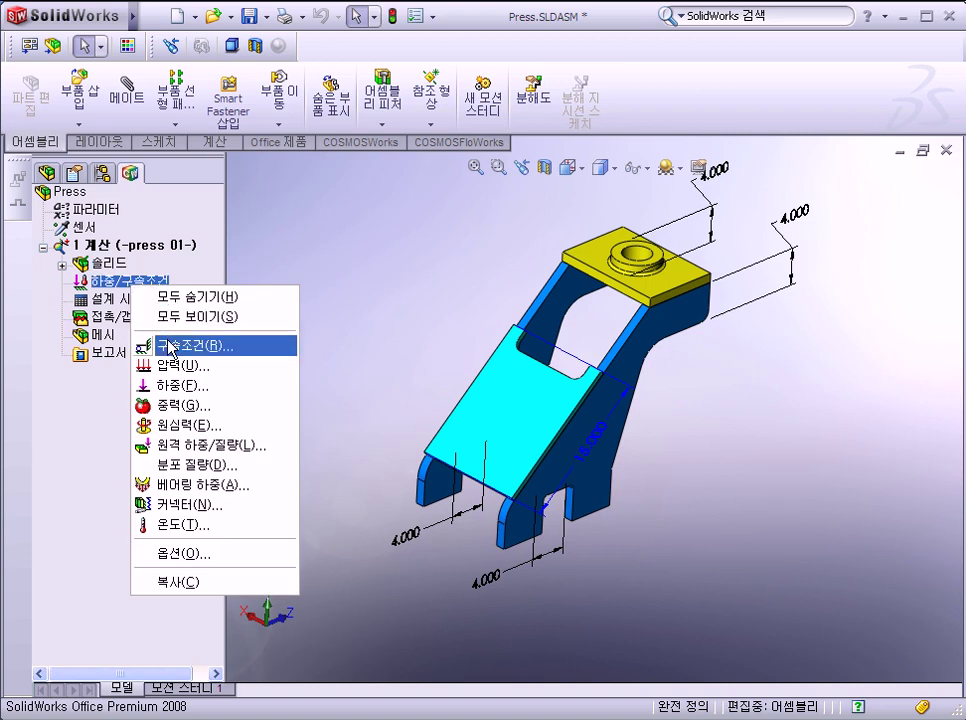
{"action": "left_click", "coordinate": [230, 371]}
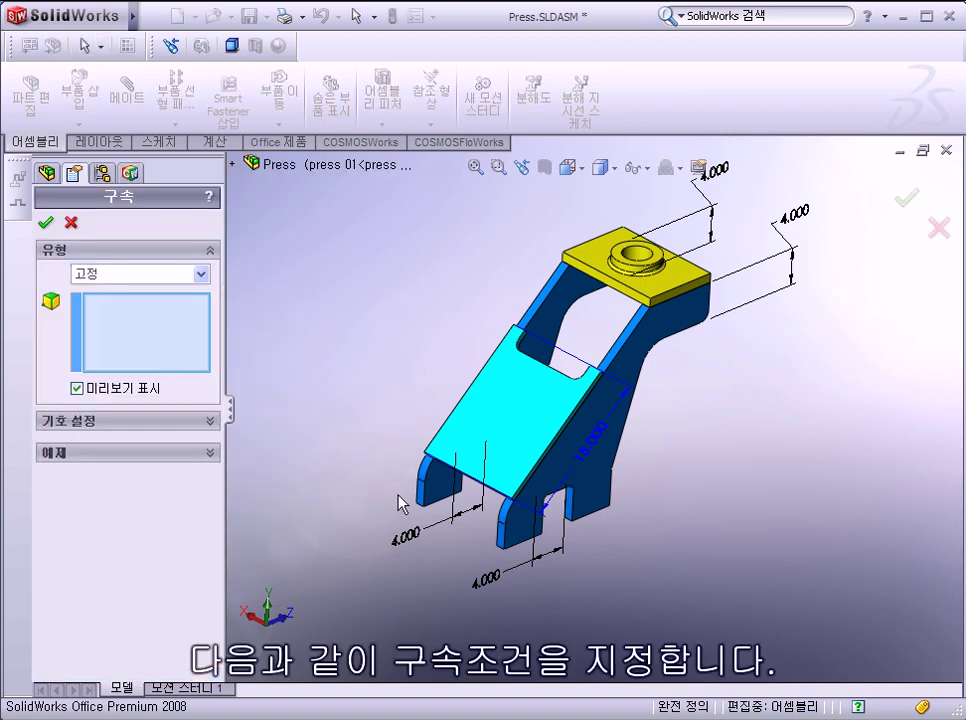
{"action": "mouse_move", "coordinate": [438, 438]}
{"action": "middle_mouse_down"}
{"action": "mouse_move", "coordinate": [468, 333]}
{"action": "mouse_move", "coordinate": [486, 398]}
{"action": "middle_mouse_up"}
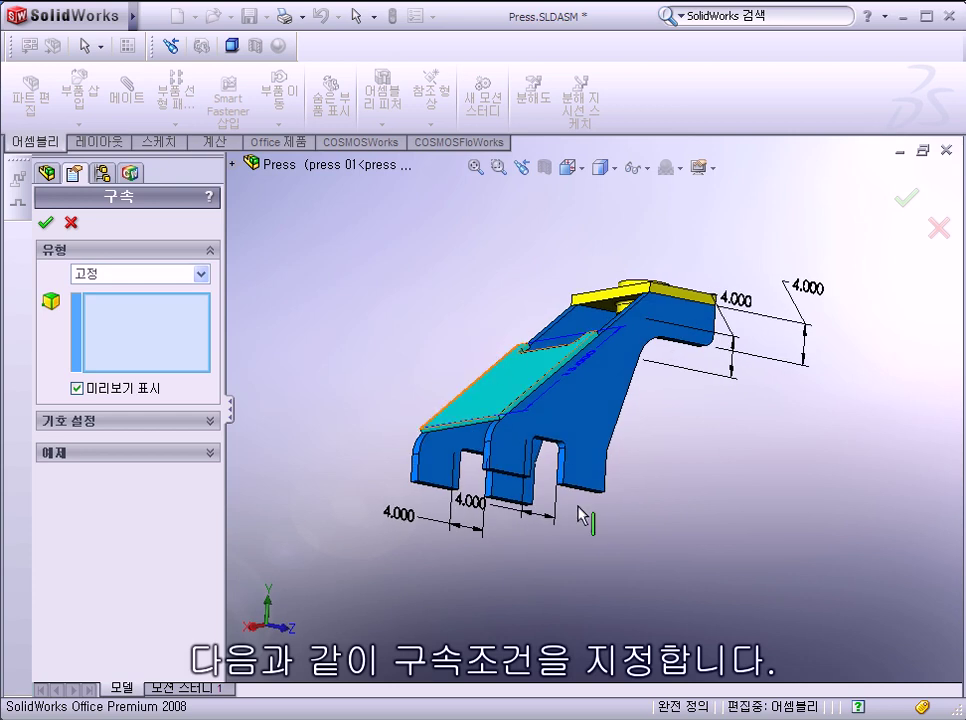
{"action": "scroll", "coordinate": [483, 397], "scroll_direction": "down", "scroll_amount": 3}
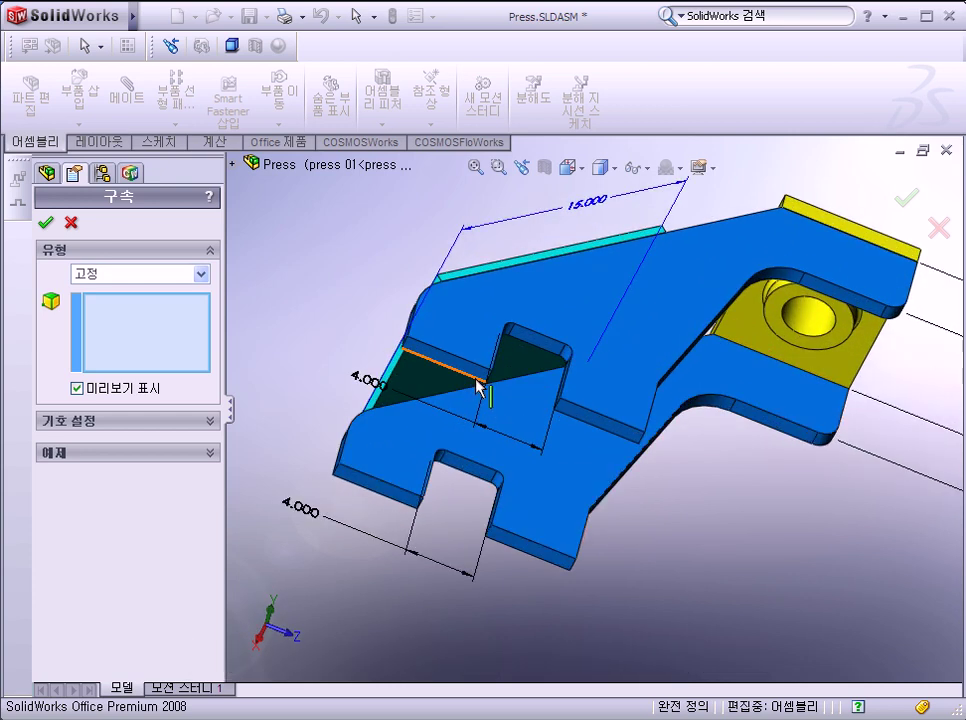
{"action": "left_click", "coordinate": [473, 379]}
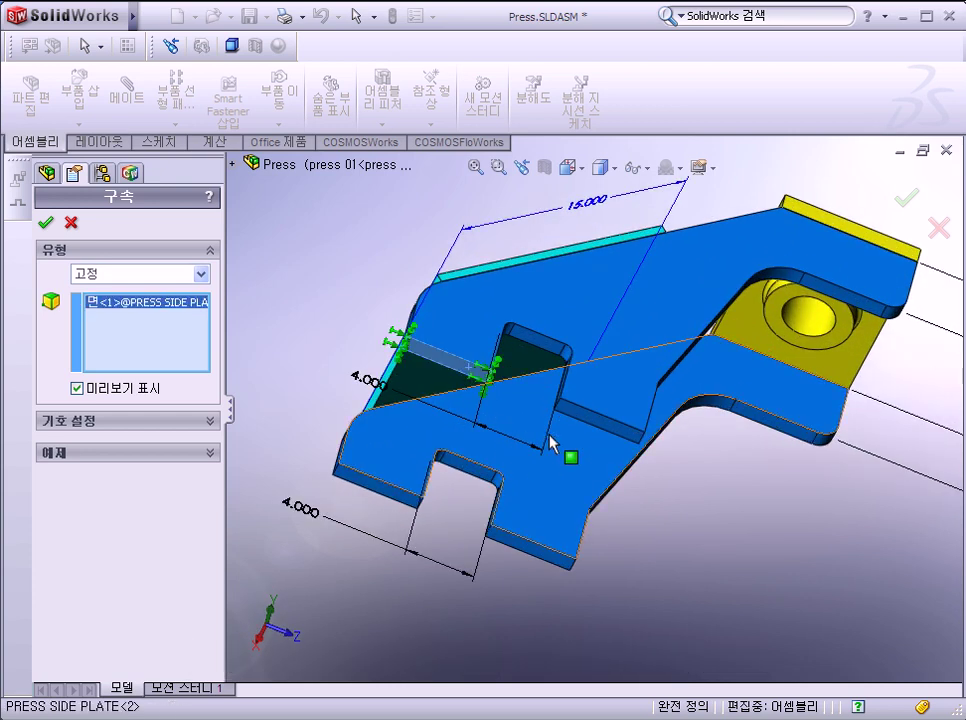
{"action": "left_click", "coordinate": [605, 428]}
{"action": "left_click", "coordinate": [487, 543]}
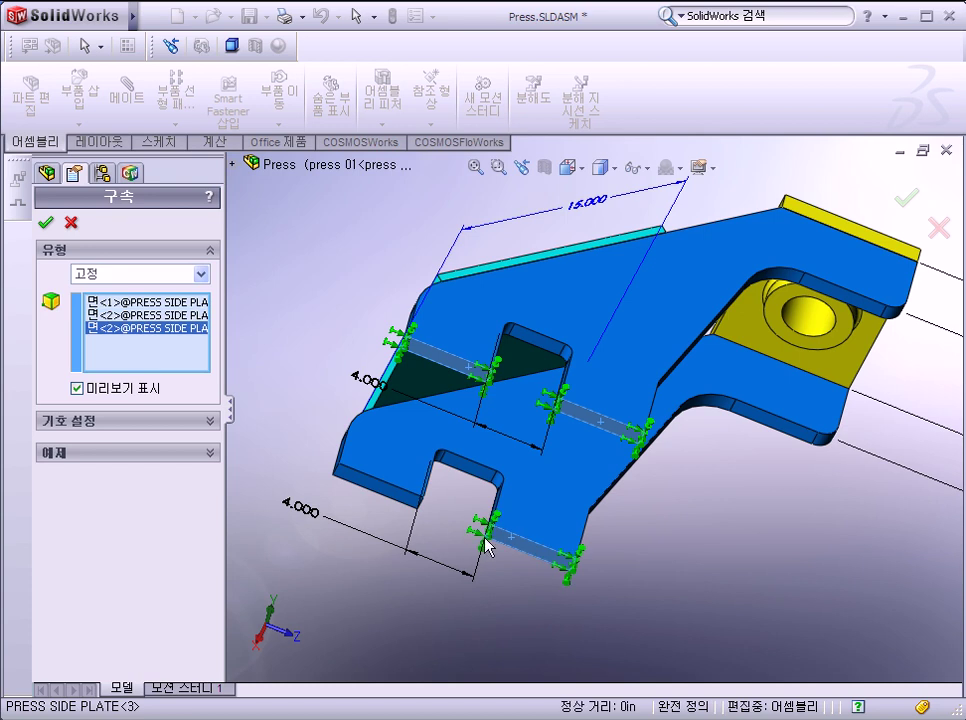
{"action": "left_click", "coordinate": [395, 500]}
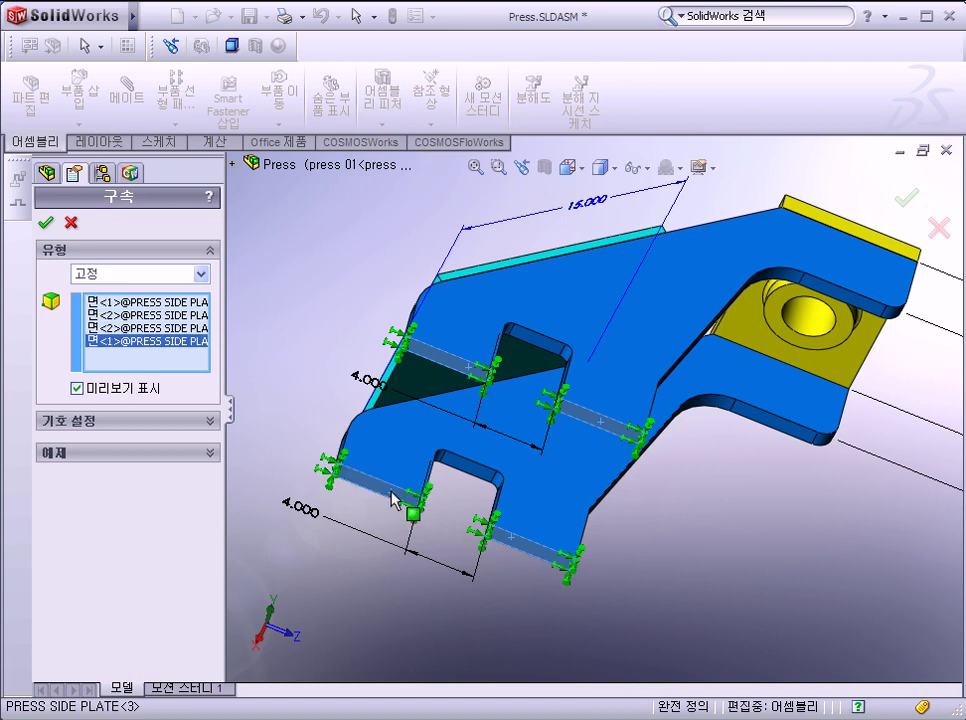
{"action": "left_click", "coordinate": [46, 222]}
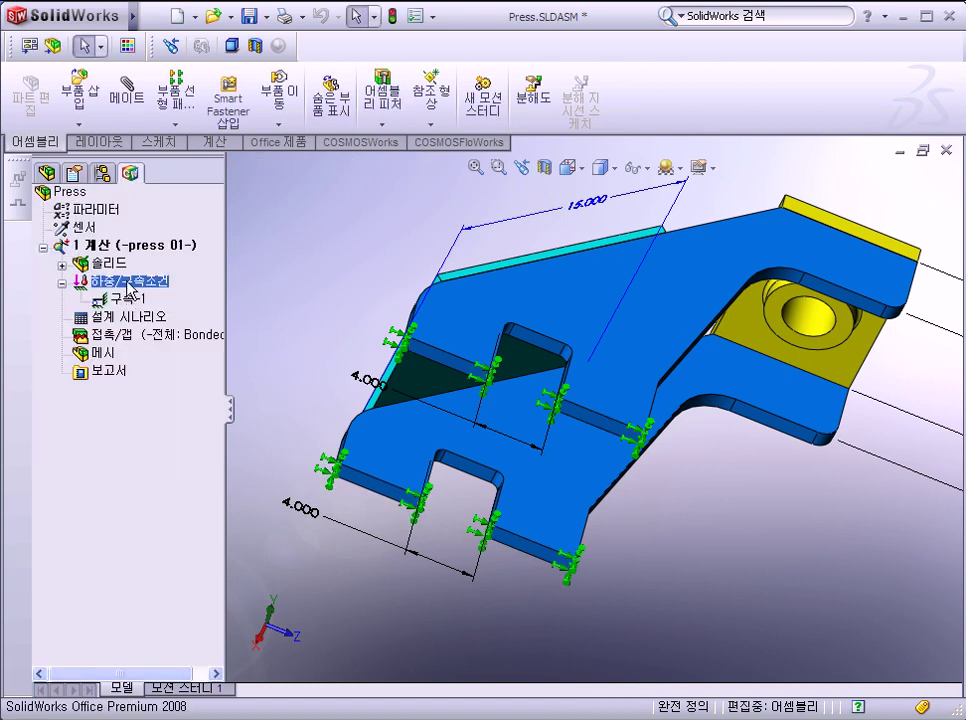
{"action": "right_click", "coordinate": [129, 283]}
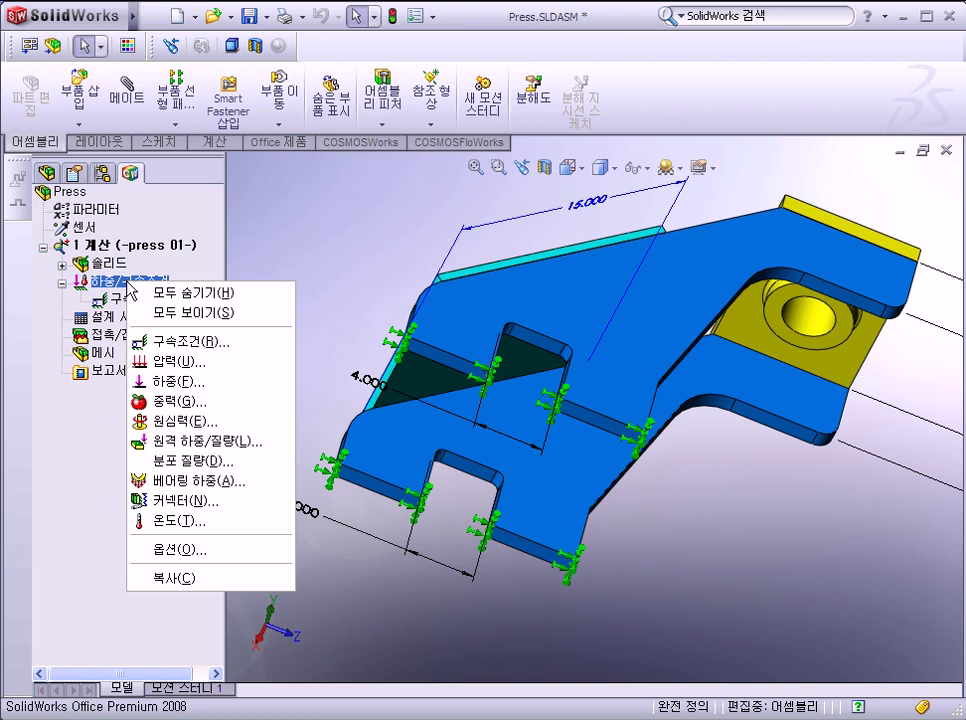
Apply a 5000 lb force normal to the top plate's hole ring face, using English (IPS) units
{"action": "left_click", "coordinate": [141, 381]}
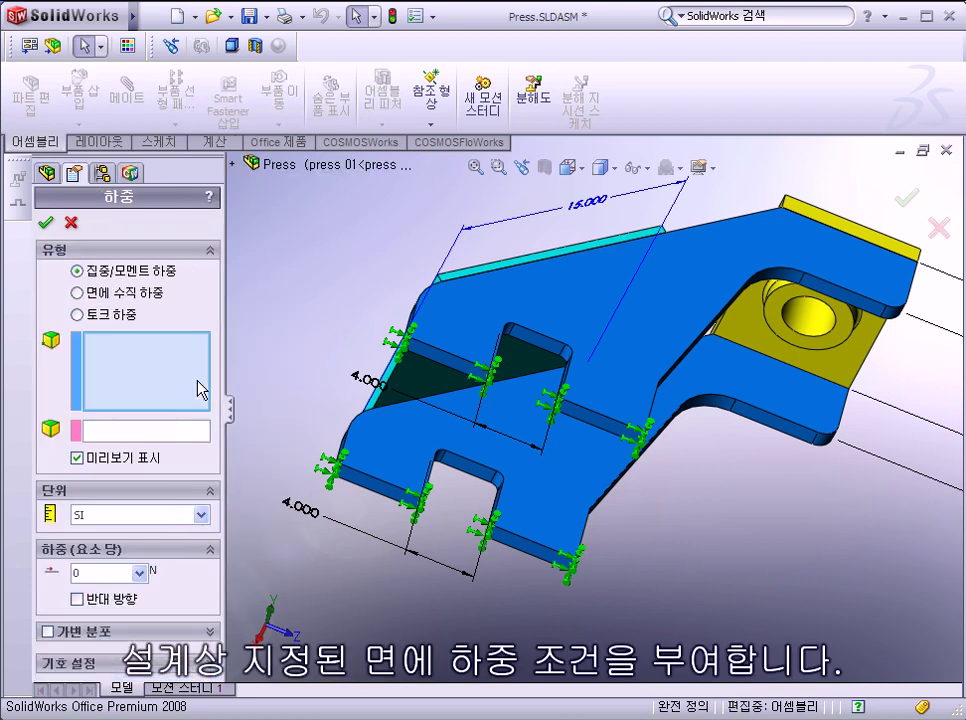
{"action": "left_click", "coordinate": [818, 350]}
{"action": "left_click", "coordinate": [130, 515]}
{"action": "left_click", "coordinate": [112, 547]}
{"action": "left_click", "coordinate": [103, 573]}
{"action": "type", "text": "5000"}
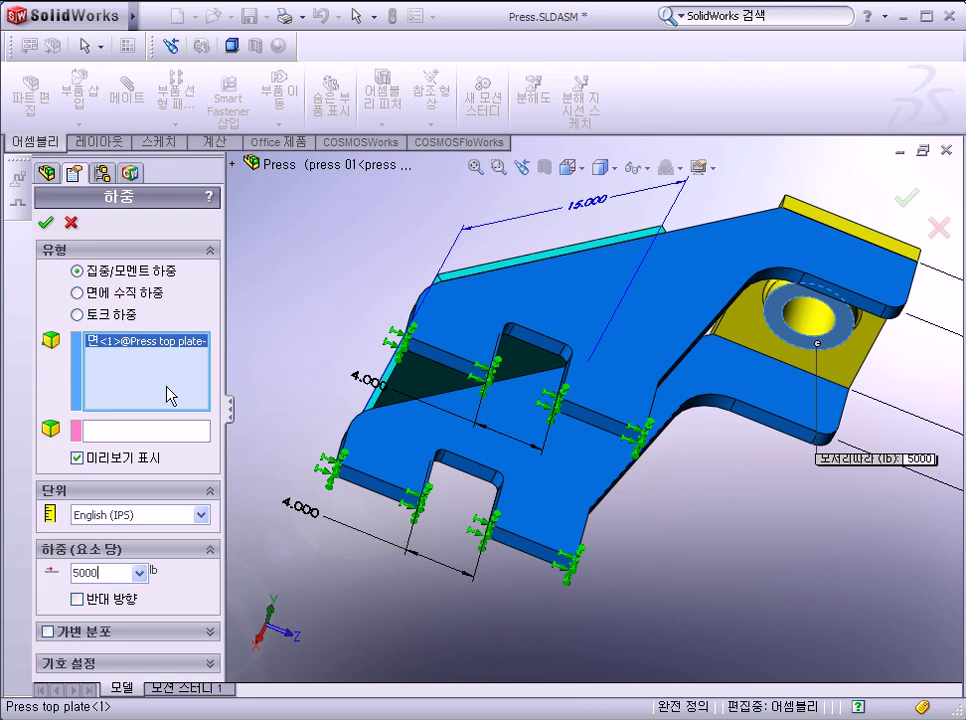
{"action": "left_click", "coordinate": [78, 293]}
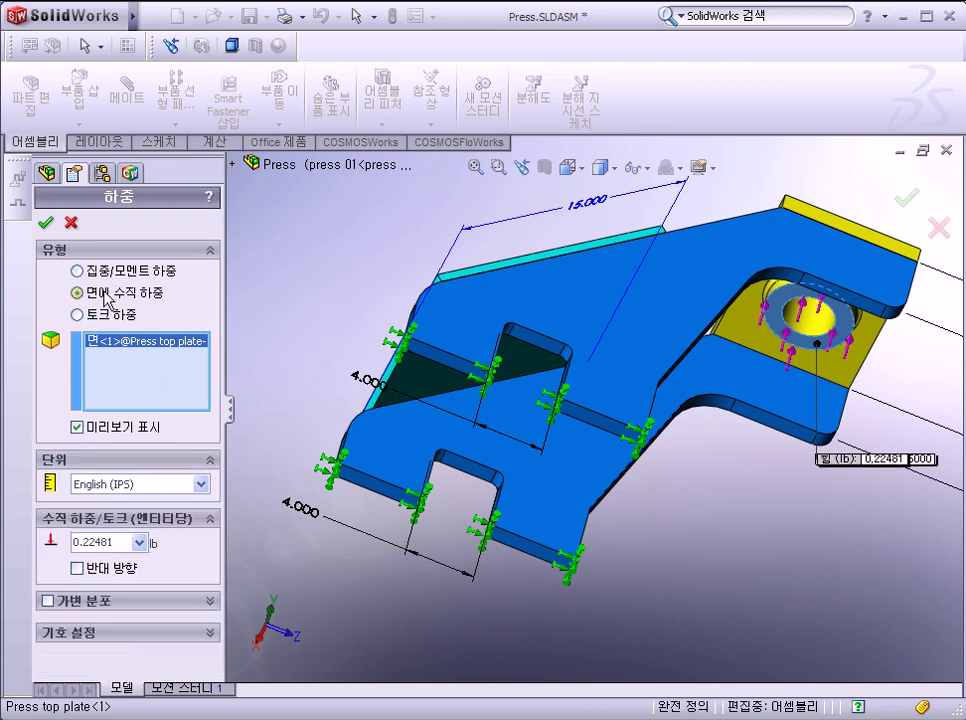
{"action": "left_click", "coordinate": [45, 226]}
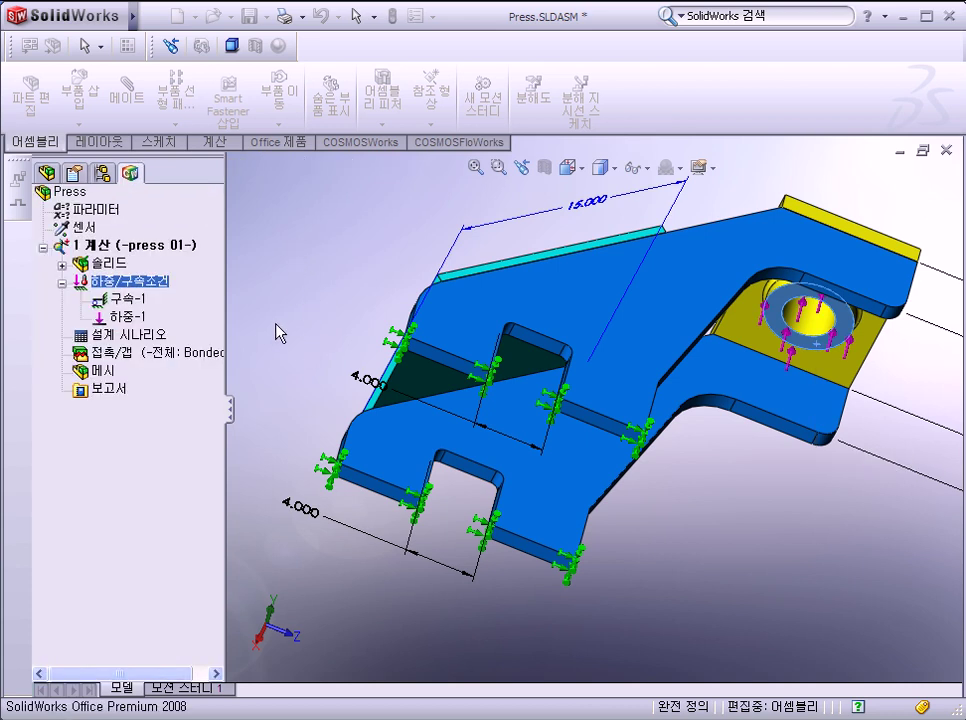
{"action": "left_click", "coordinate": [62, 282]}
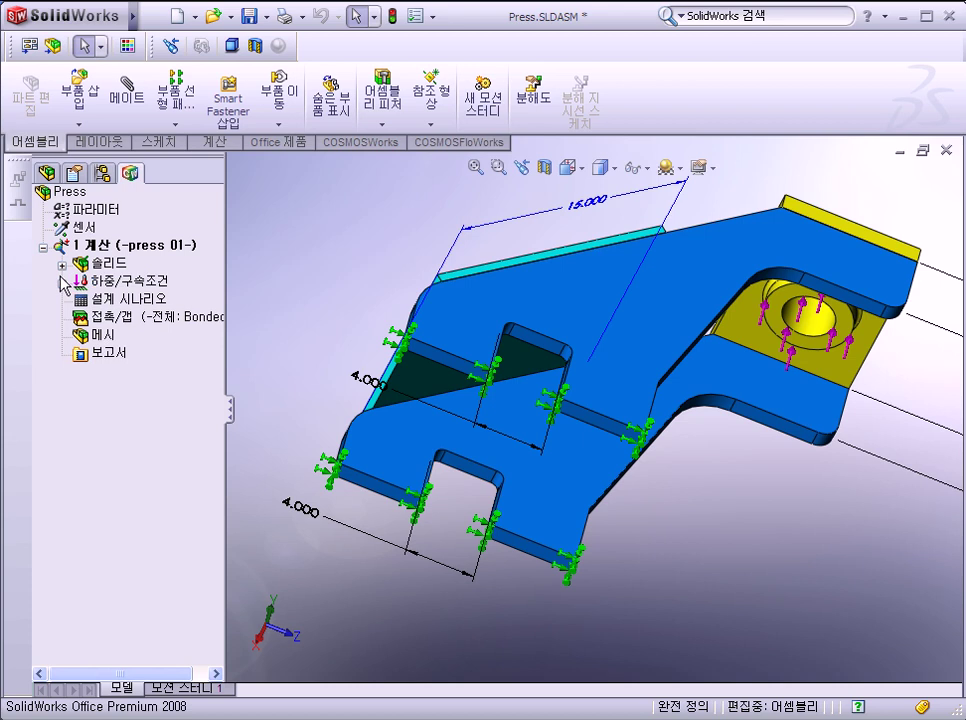
Generate the mesh with default parameters and run the static analysis
{"action": "right_click", "coordinate": [107, 338]}
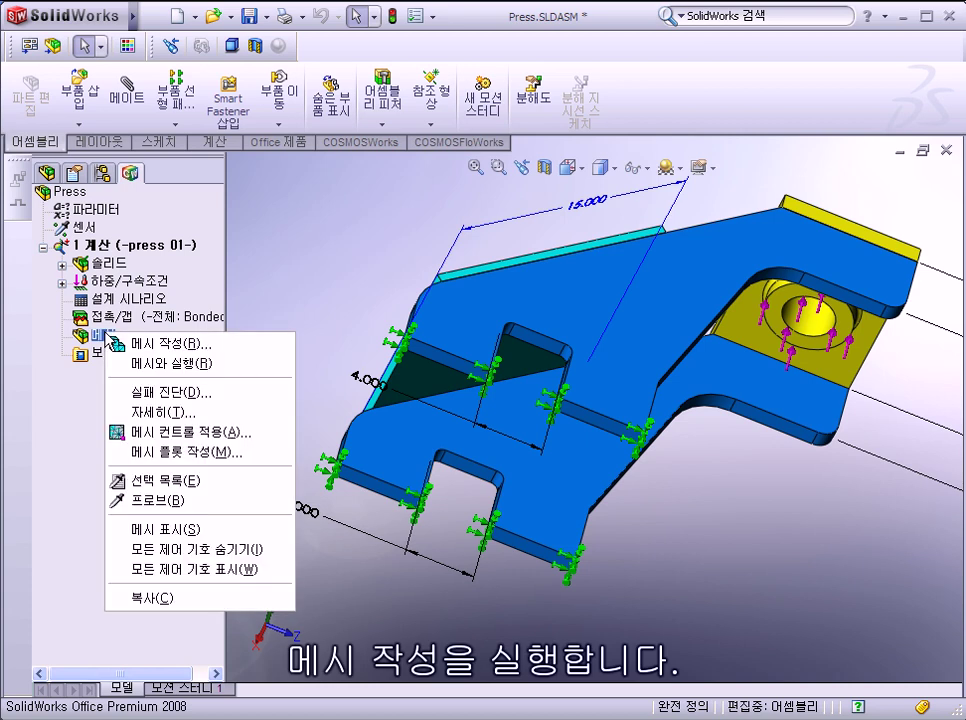
{"action": "left_click", "coordinate": [130, 341]}
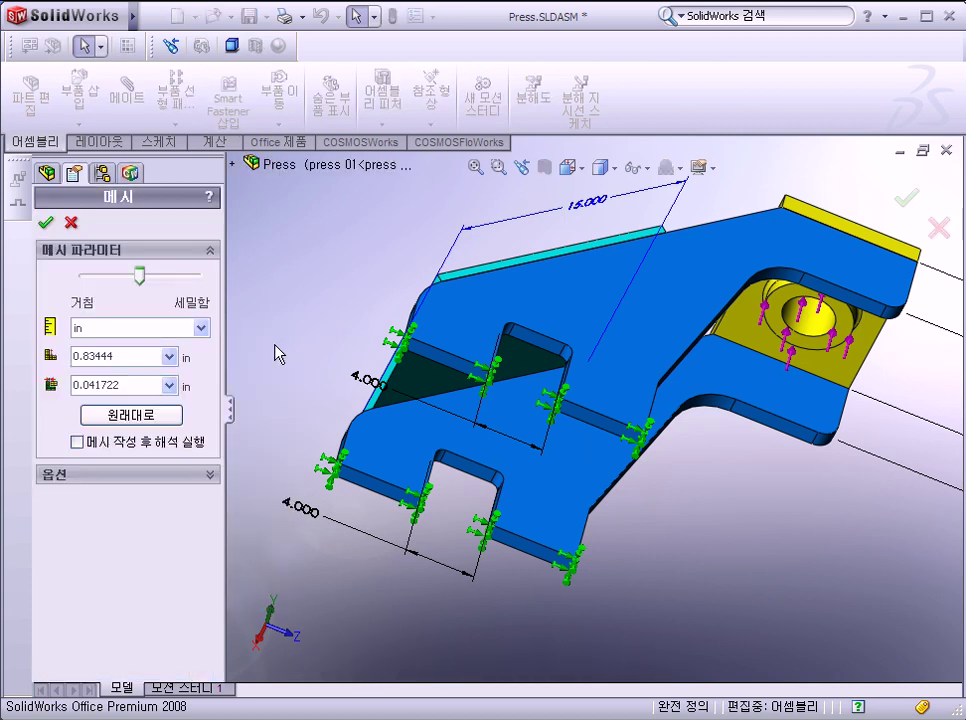
{"action": "left_click", "coordinate": [45, 222]}
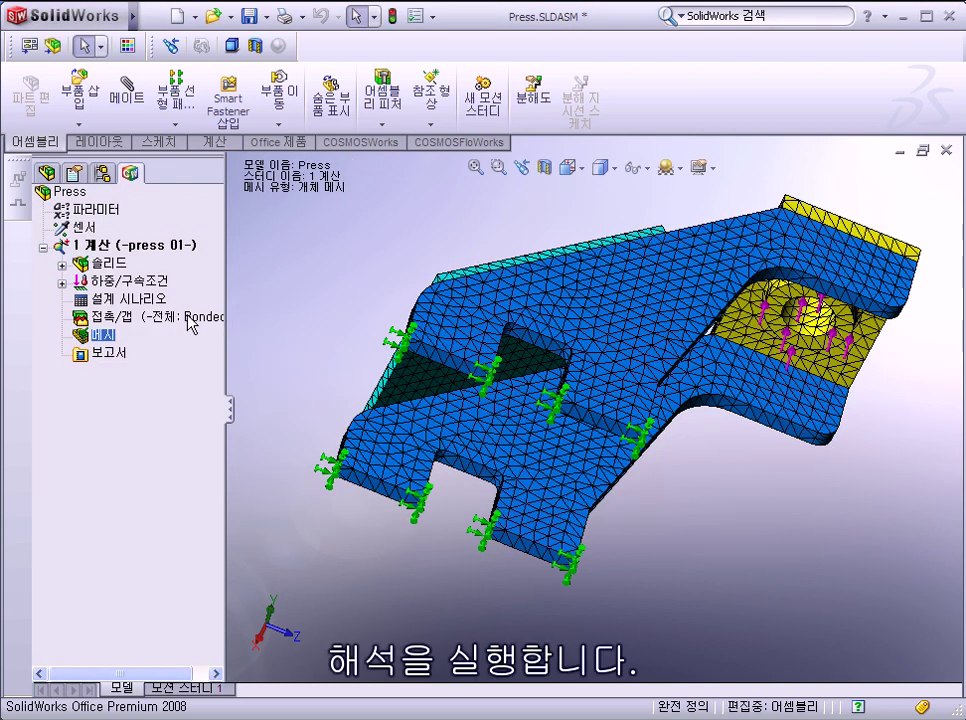
{"action": "right_click", "coordinate": [100, 246]}
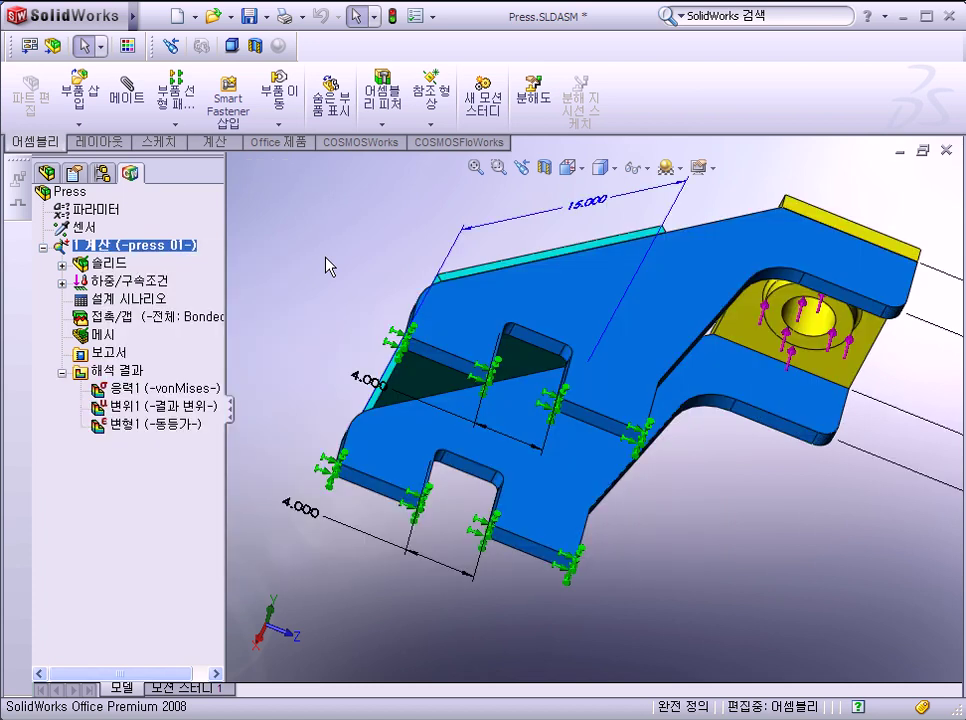
Display the von Mises stress, displacement and strain plots, then start a design check
{"action": "mouse_move", "coordinate": [365, 258]}
{"action": "middle_mouse_down"}
{"action": "mouse_move", "coordinate": [416, 330]}
{"action": "mouse_move", "coordinate": [351, 377]}
{"action": "mouse_move", "coordinate": [300, 385]}
{"action": "middle_mouse_up"}
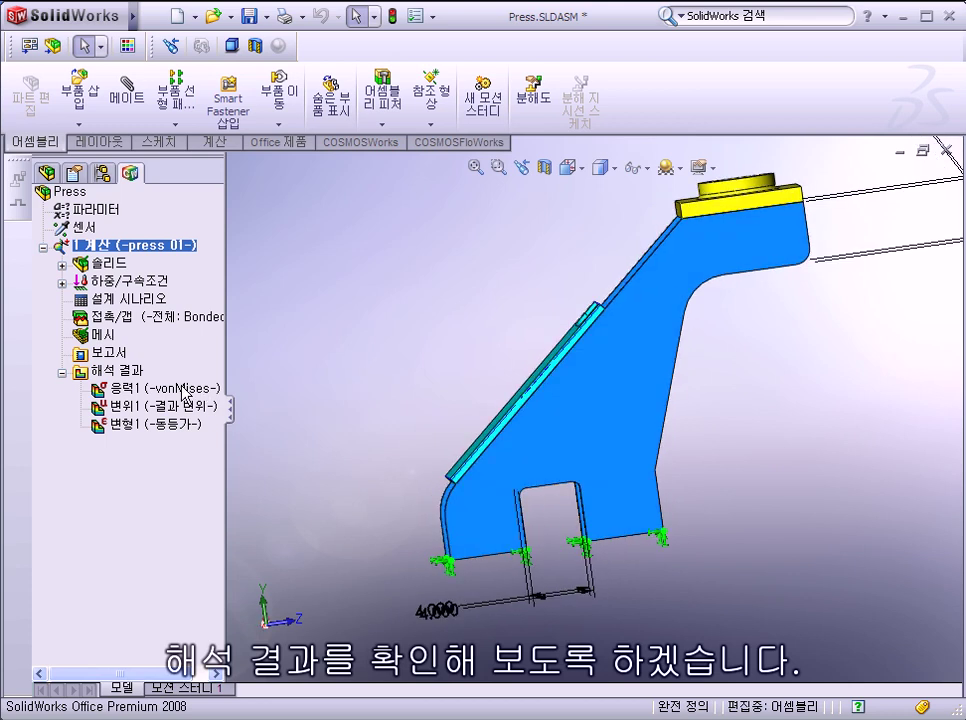
{"action": "double_click", "coordinate": [182, 390]}
{"action": "mouse_move", "coordinate": [346, 378]}
{"action": "middle_mouse_down"}
{"action": "mouse_move", "coordinate": [302, 366]}
{"action": "mouse_move", "coordinate": [241, 379]}
{"action": "mouse_move", "coordinate": [222, 405]}
{"action": "middle_mouse_up"}
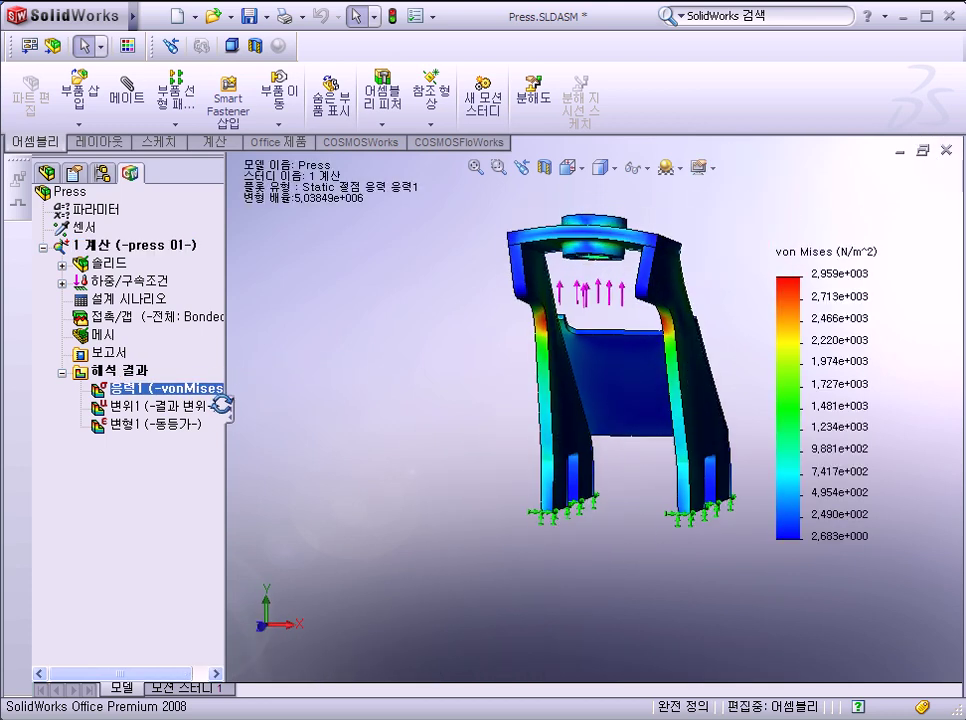
{"action": "double_click", "coordinate": [150, 407]}
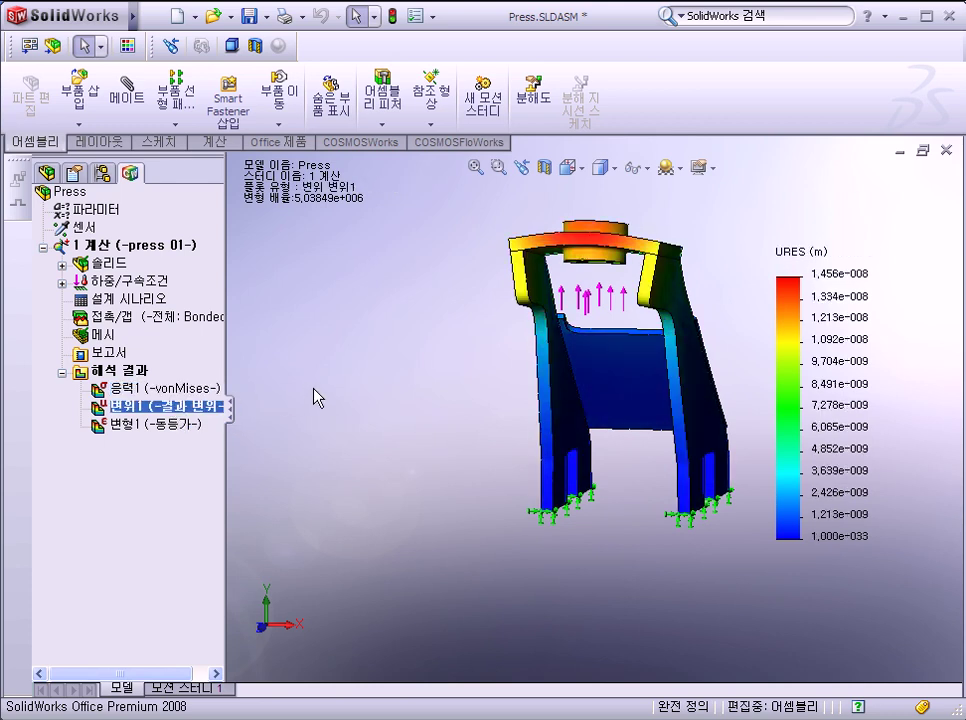
{"action": "double_click", "coordinate": [160, 424]}
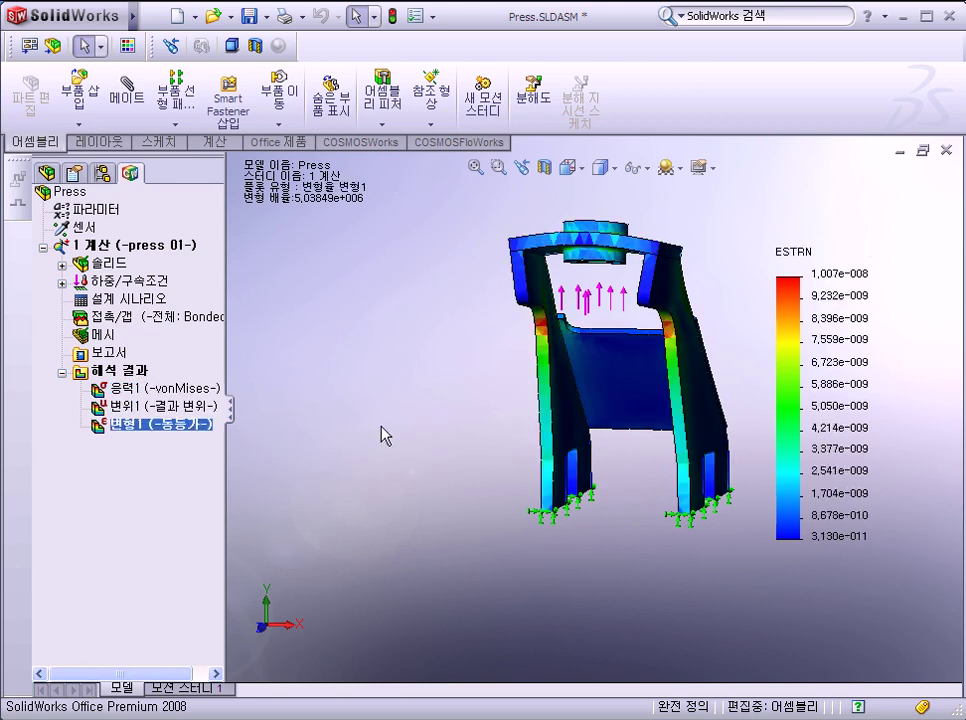
{"action": "right_click", "coordinate": [112, 371]}
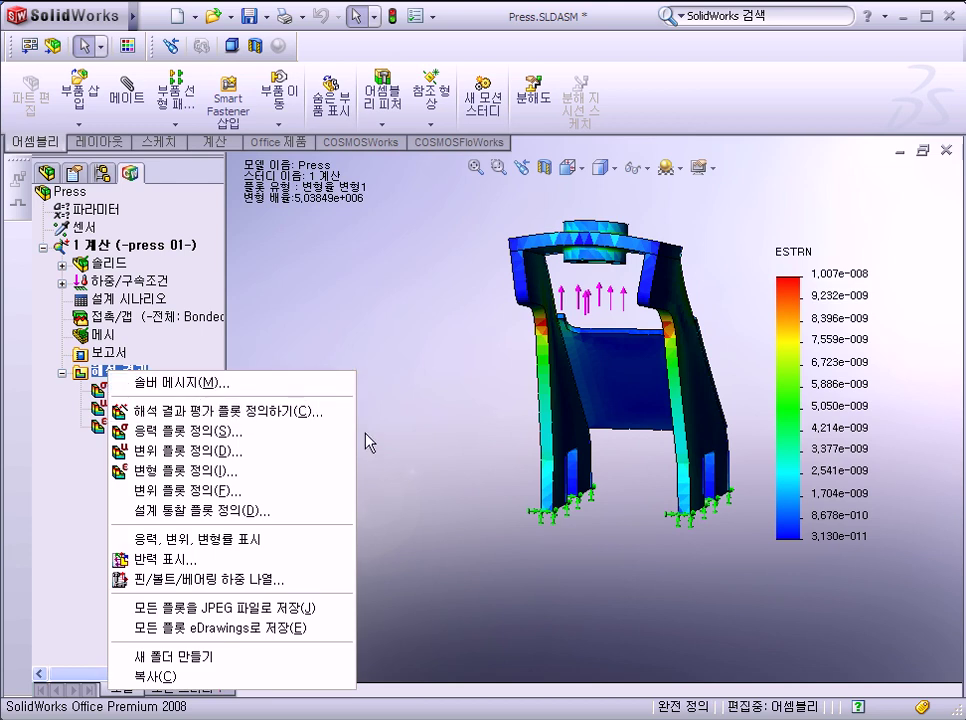
{"action": "left_click", "coordinate": [261, 412]}
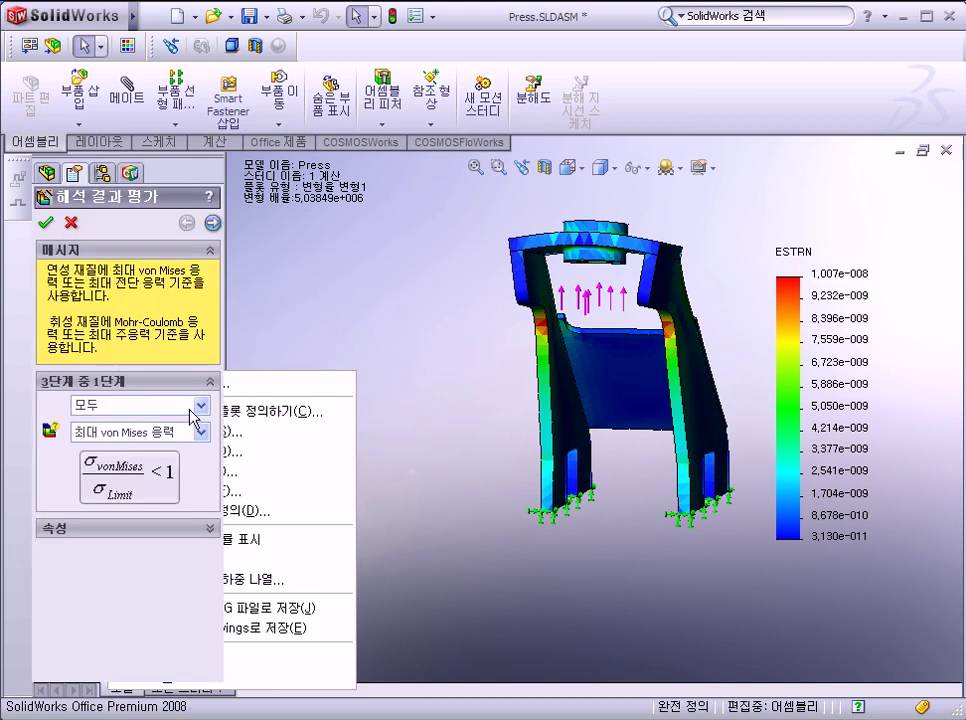
Complete the design check to plot areas below a safety factor of 1
{"action": "left_click", "coordinate": [212, 222]}
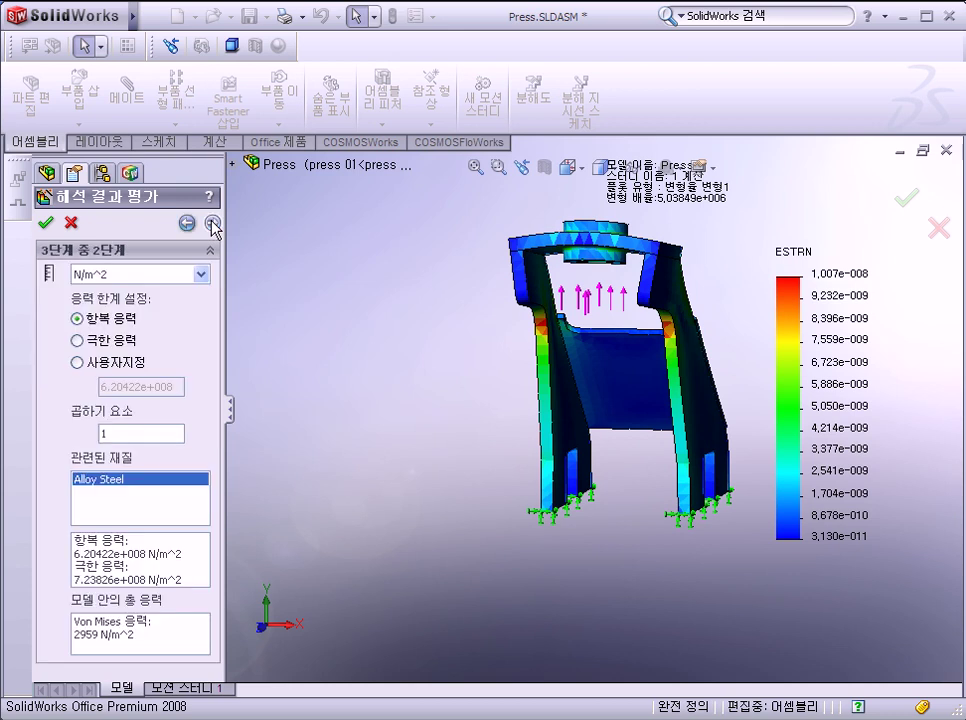
{"action": "left_click", "coordinate": [213, 224]}
{"action": "left_click", "coordinate": [100, 318]}
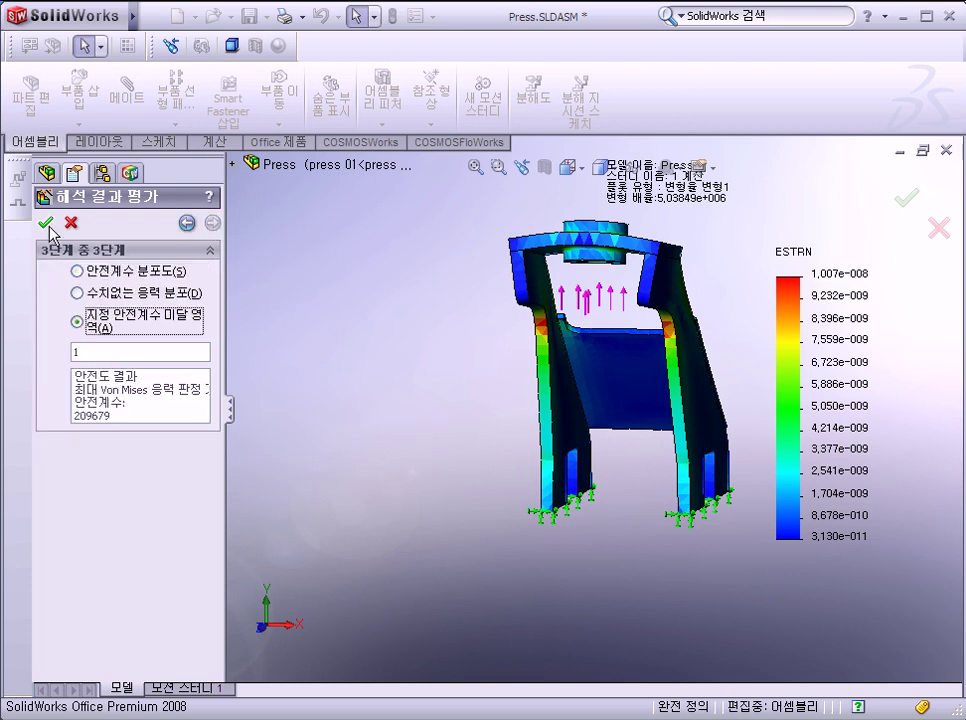
{"action": "key", "text": "Return"}
Show the von Mises stress plot 응력1 again and reposition the model in view
{"action": "mouse_move", "coordinate": [287, 405]}
{"action": "middle_mouse_down"}
{"action": "mouse_move", "coordinate": [373, 385]}
{"action": "mouse_move", "coordinate": [388, 410]}
{"action": "middle_mouse_up"}
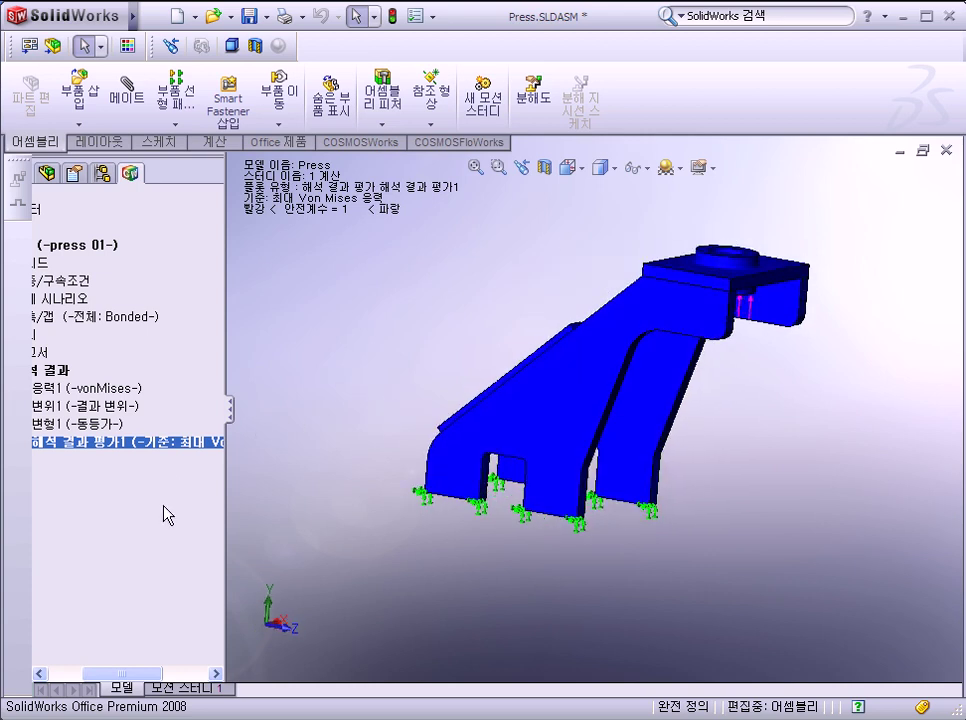
{"action": "left_click_drag", "start_coordinate": [131, 676], "coordinate": [80, 675]}
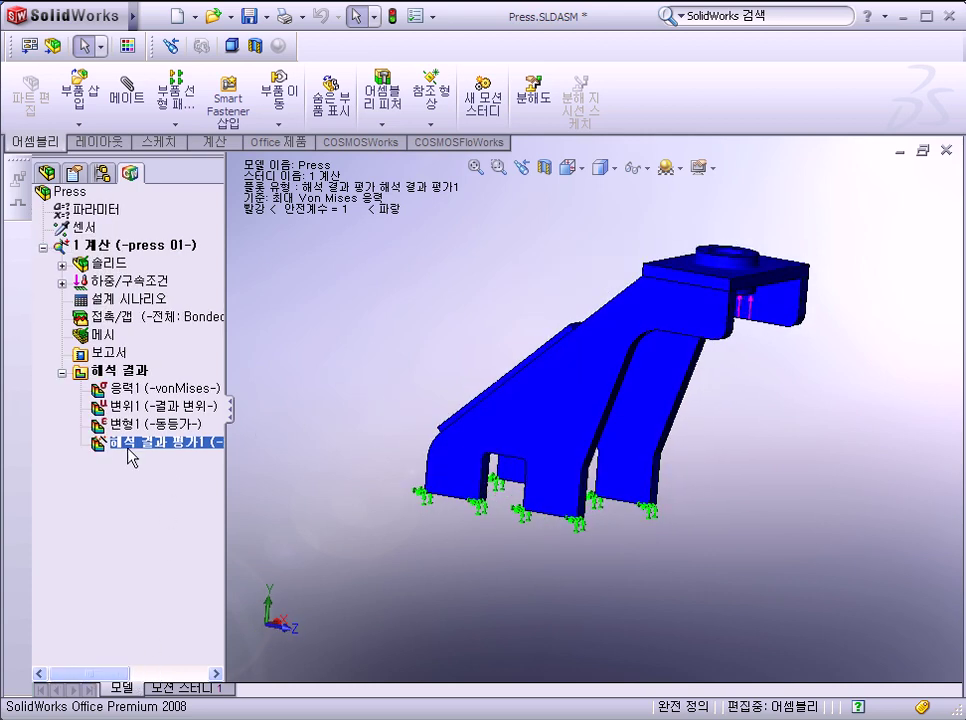
{"action": "double_click", "coordinate": [125, 388]}
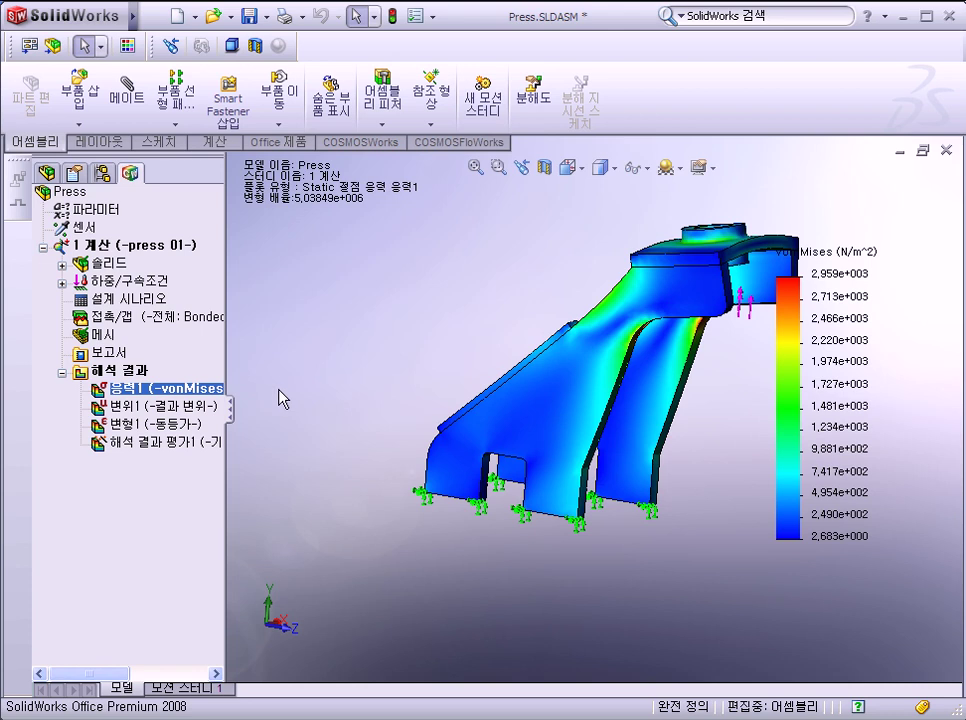
{"action": "middle_click_drag", "start_coordinate": [517, 388], "coordinate": [412, 433], "text": "ctrl"}
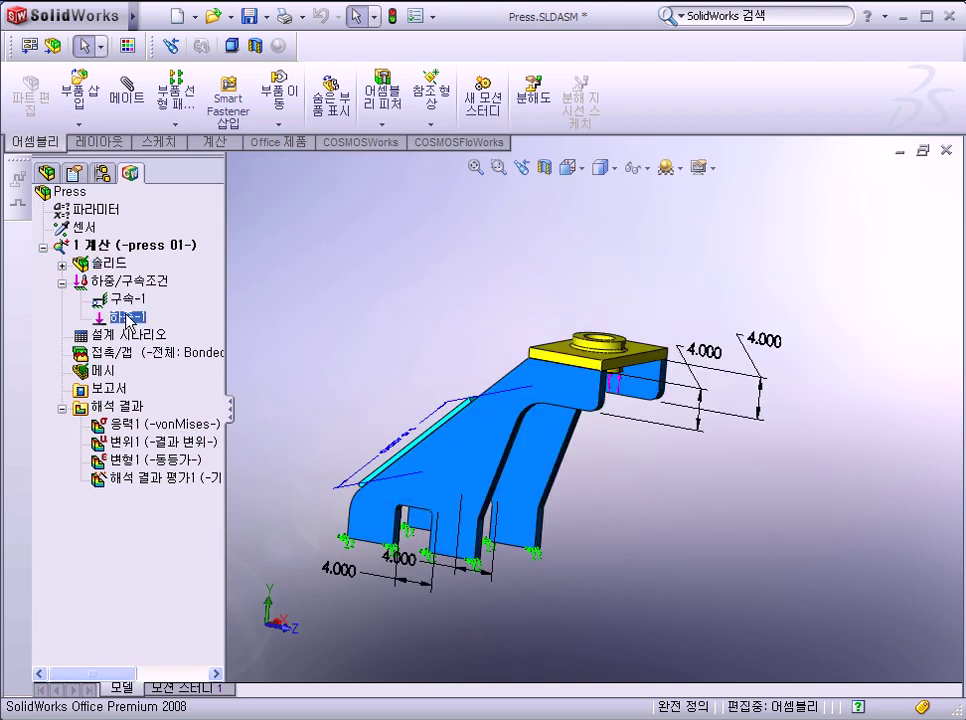
Confirm 하중-1 is still a 5000 lb normal force, then show the von Mises stress plot in psi
{"action": "right_click", "coordinate": [128, 317]}
{"action": "left_click", "coordinate": [152, 396]}
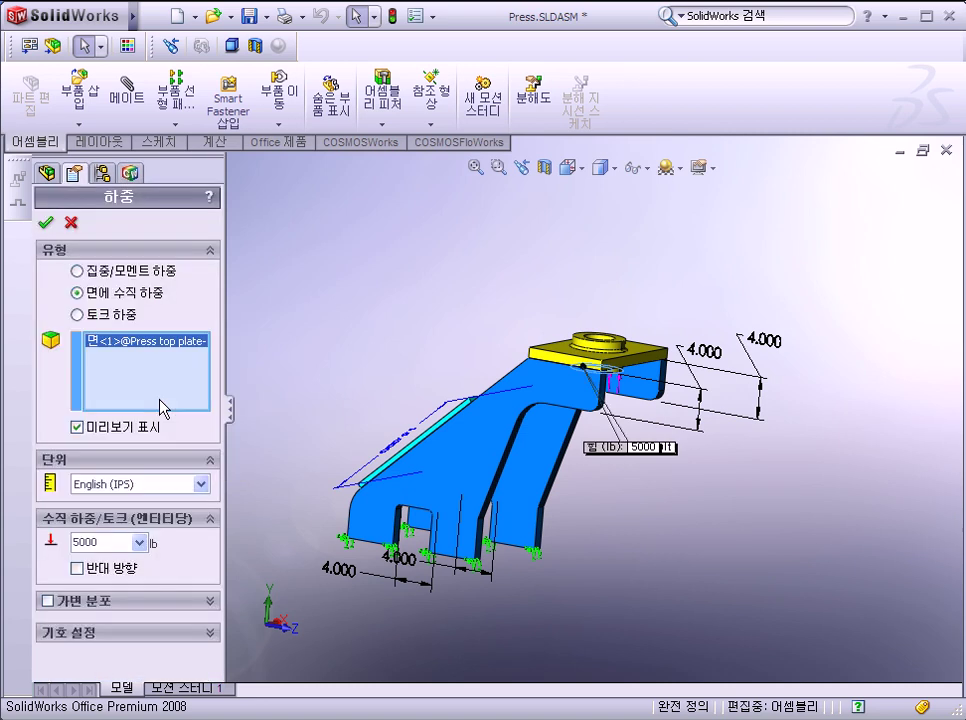
{"action": "left_click", "coordinate": [45, 222]}
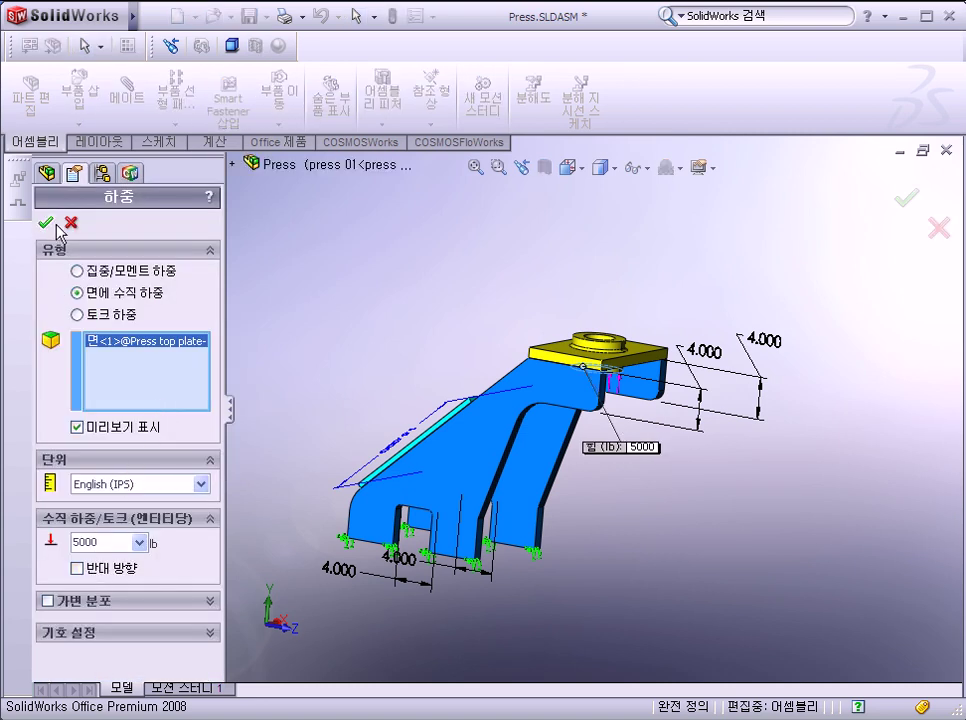
{"action": "double_click", "coordinate": [159, 427]}
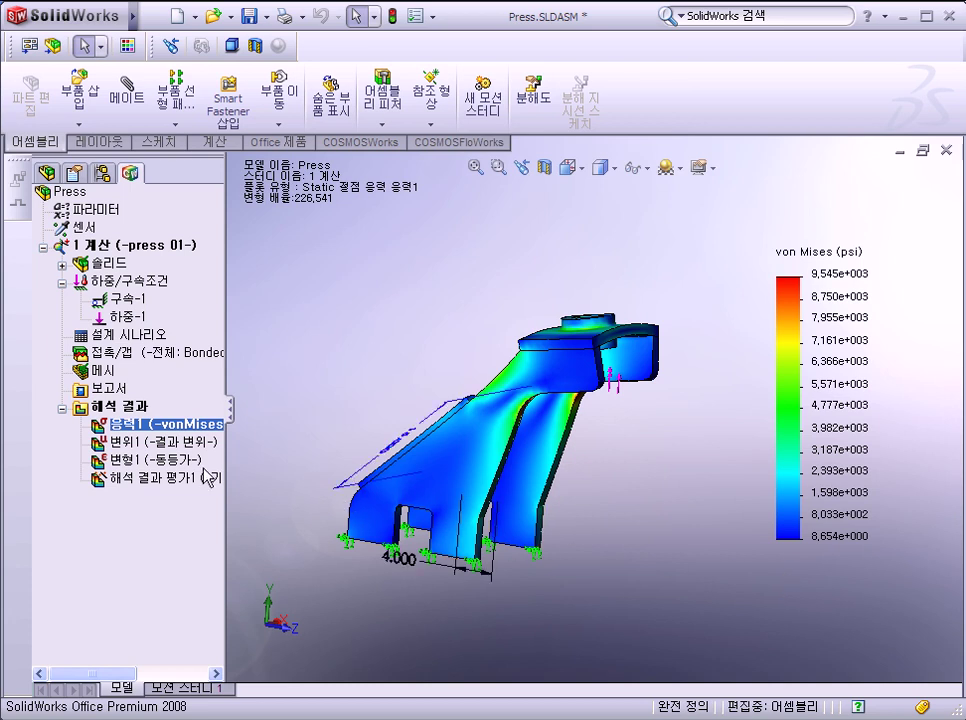
Change the displacement plot 변위1 units from m to in
{"action": "double_click", "coordinate": [170, 457]}
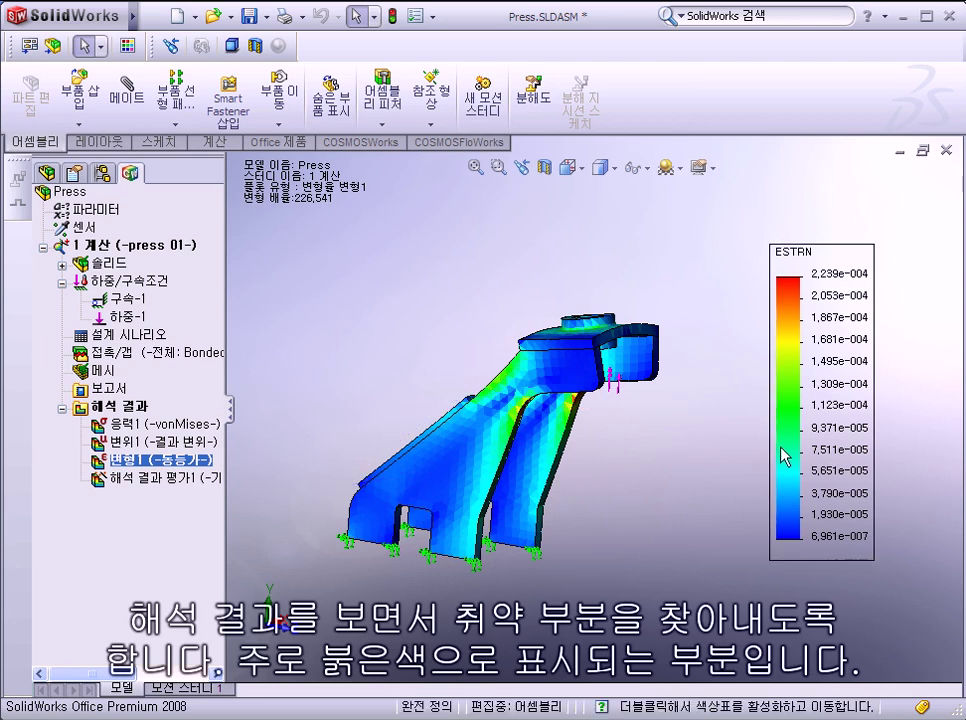
{"action": "left_click", "coordinate": [132, 444]}
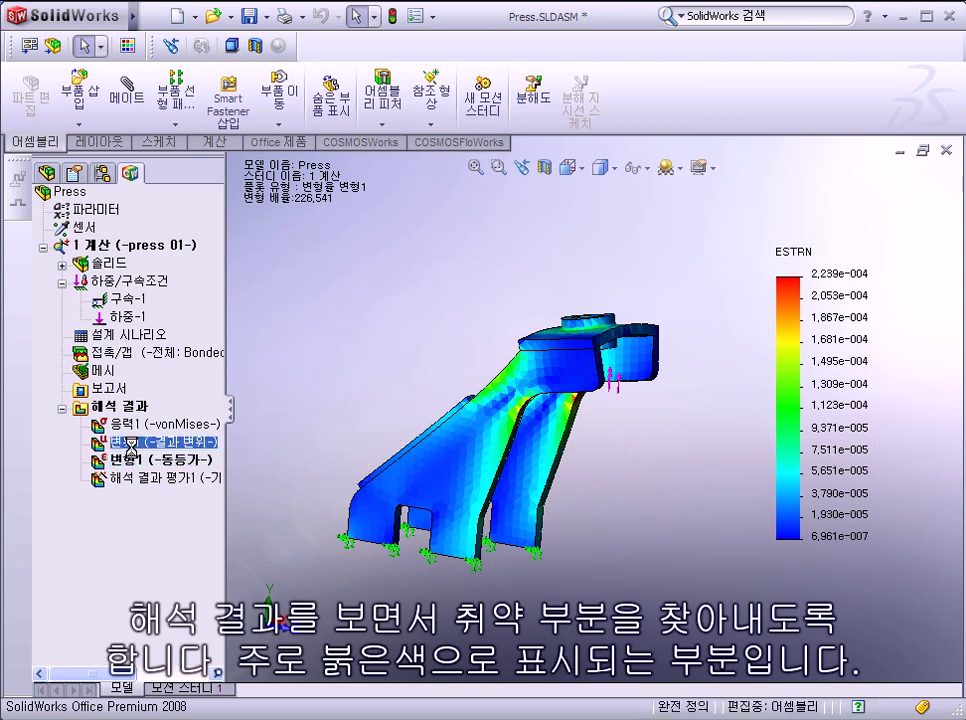
{"action": "right_click", "coordinate": [800, 461]}
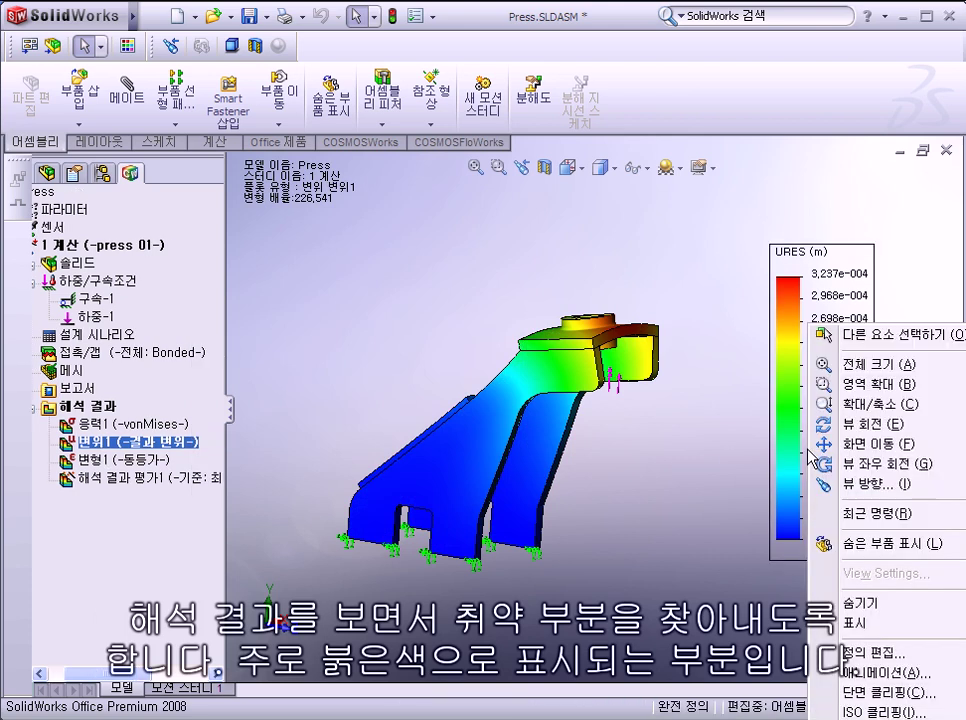
{"action": "left_click", "coordinate": [696, 478]}
{"action": "right_click", "coordinate": [187, 465]}
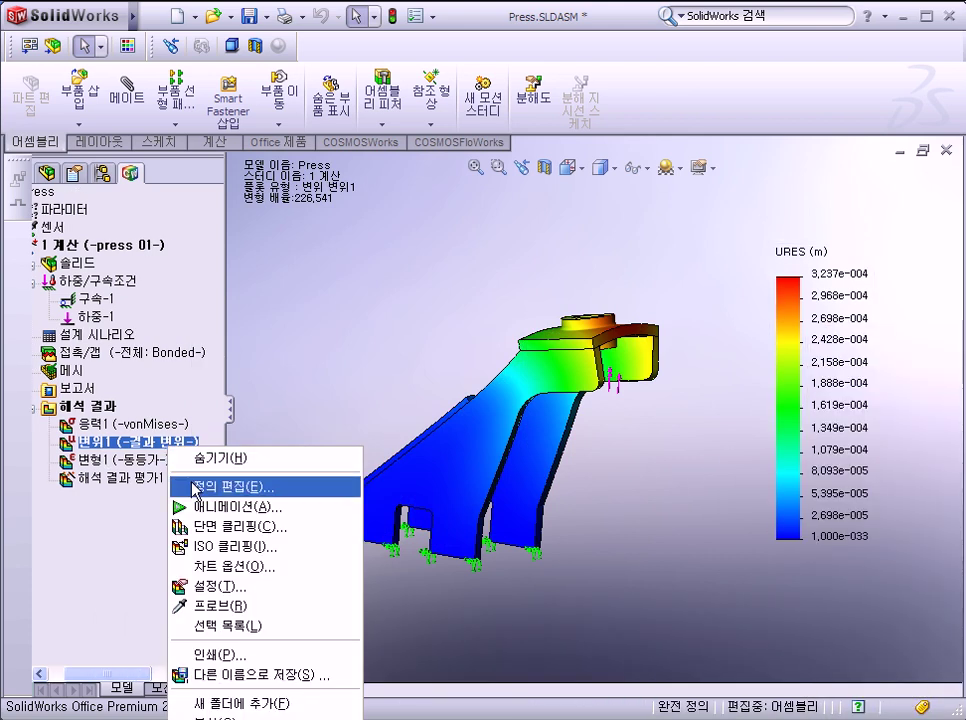
{"action": "left_click", "coordinate": [140, 487]}
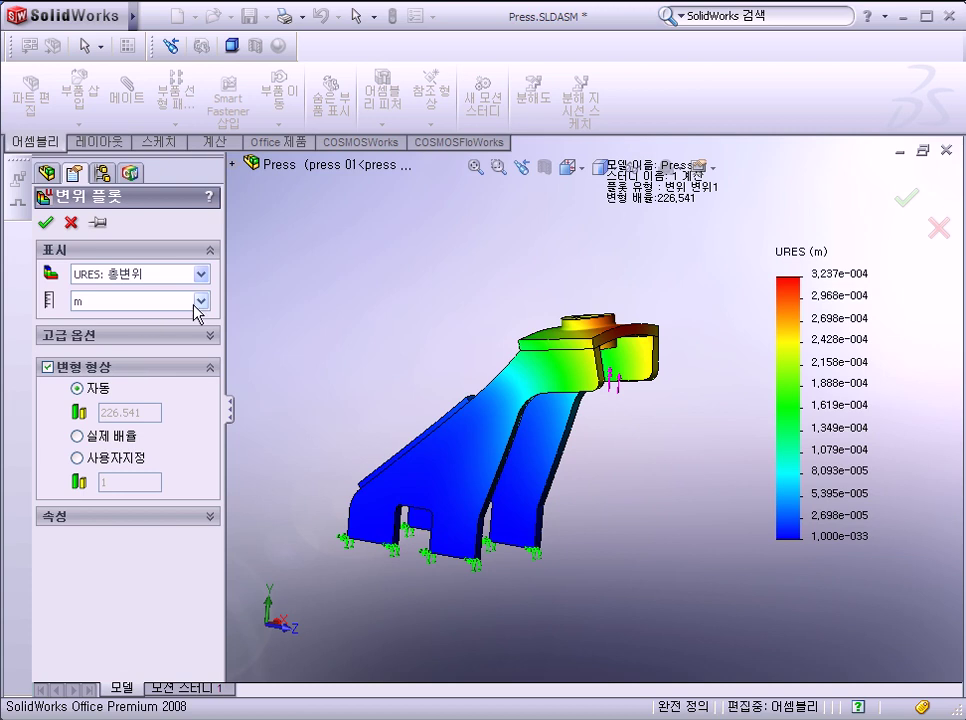
{"action": "left_click", "coordinate": [200, 301]}
{"action": "left_click", "coordinate": [138, 359]}
{"action": "left_click", "coordinate": [45, 222]}
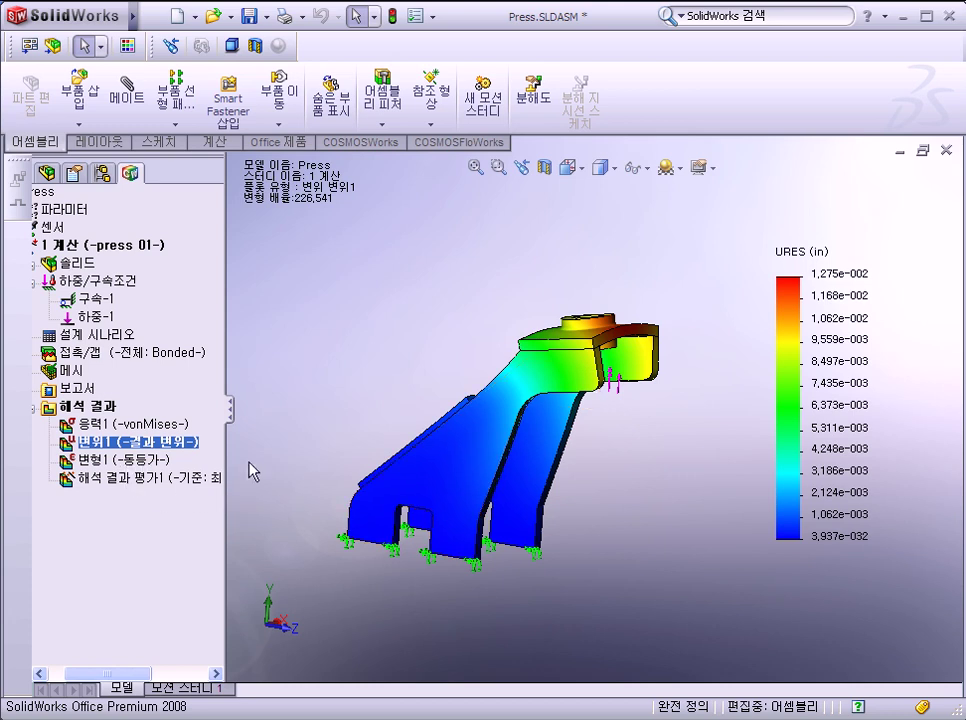
{"action": "mouse_move", "coordinate": [701, 485]}
{"action": "middle_mouse_down"}
{"action": "mouse_move", "coordinate": [670, 500]}
{"action": "mouse_move", "coordinate": [788, 367]}
{"action": "middle_mouse_up"}
Switch the displacement legend's number format to general
{"action": "double_click", "coordinate": [661, 408]}
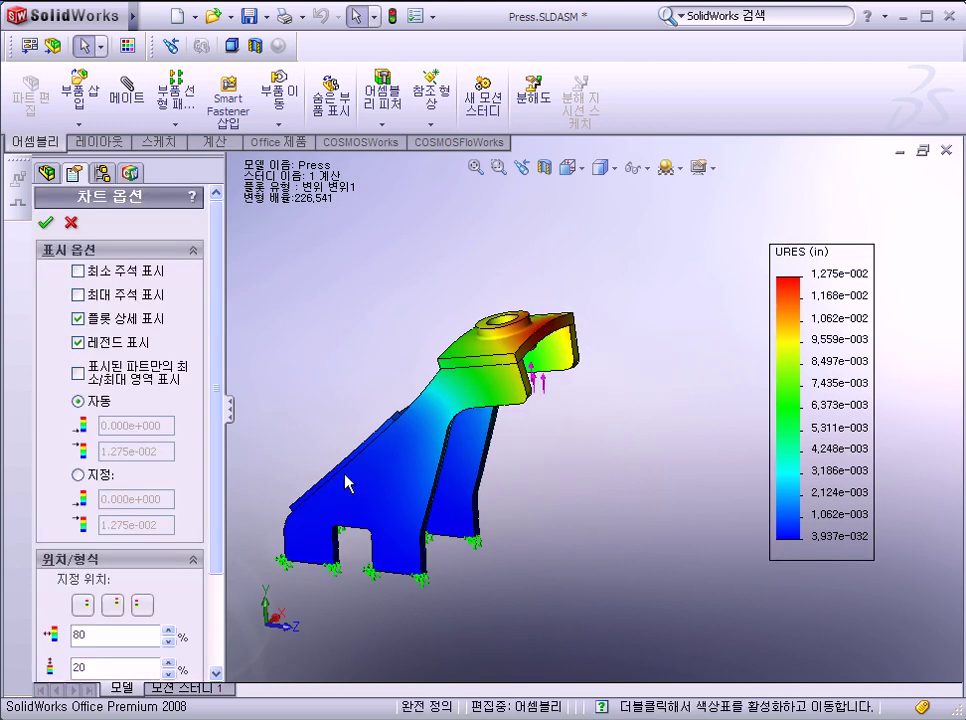
{"action": "left_click_drag", "start_coordinate": [210, 509], "coordinate": [210, 635]}
{"action": "left_click", "coordinate": [183, 606]}
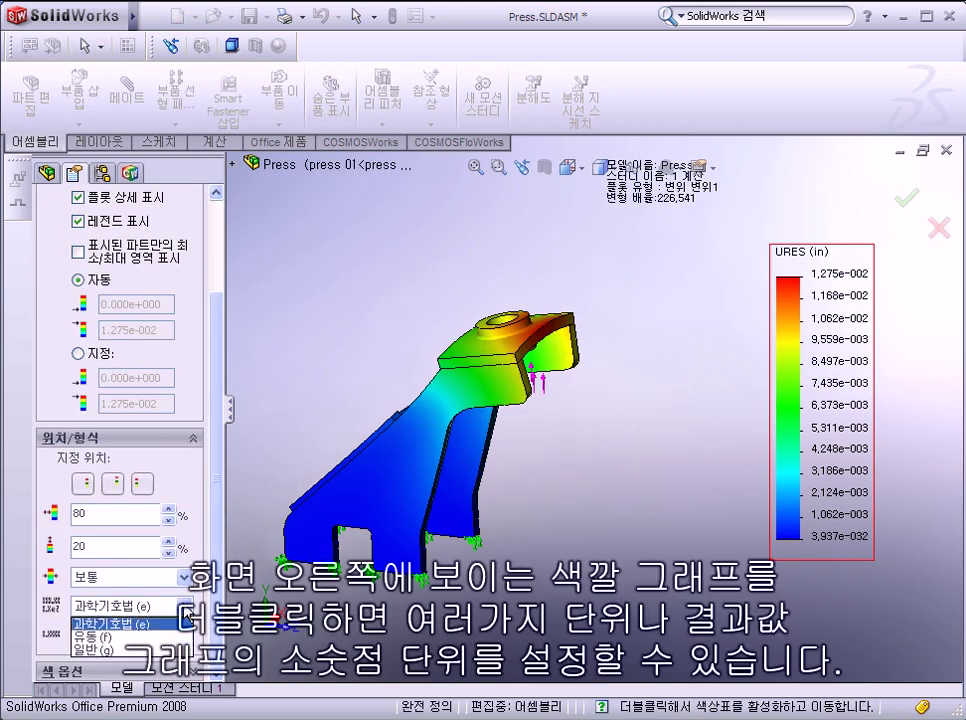
{"action": "left_click", "coordinate": [95, 649]}
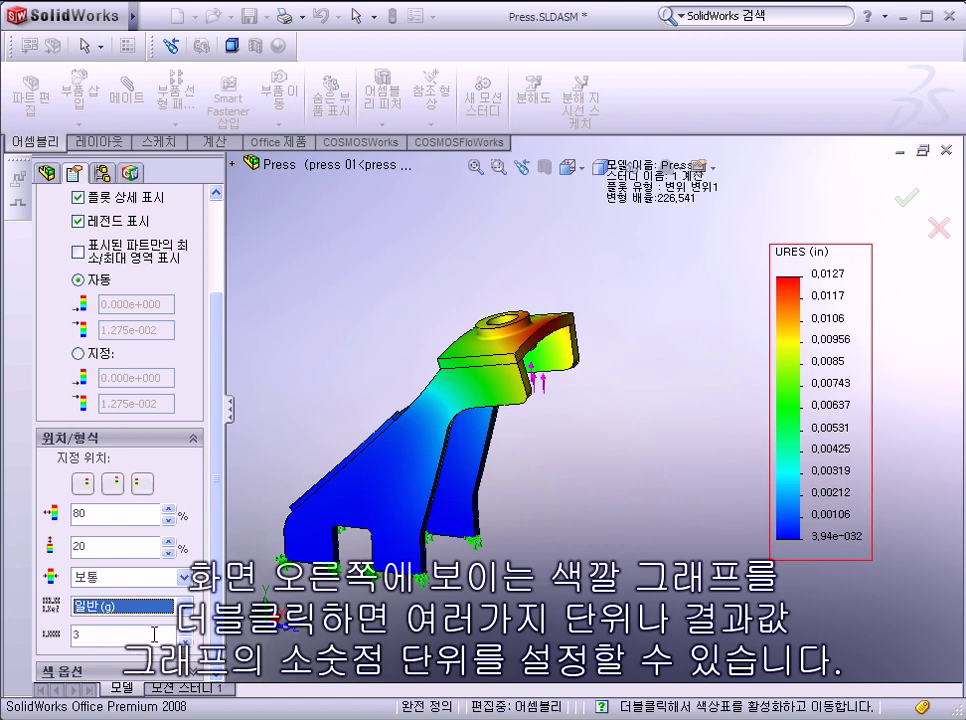
{"action": "scroll", "coordinate": [210, 414], "scroll_direction": "up", "scroll_amount": 5}
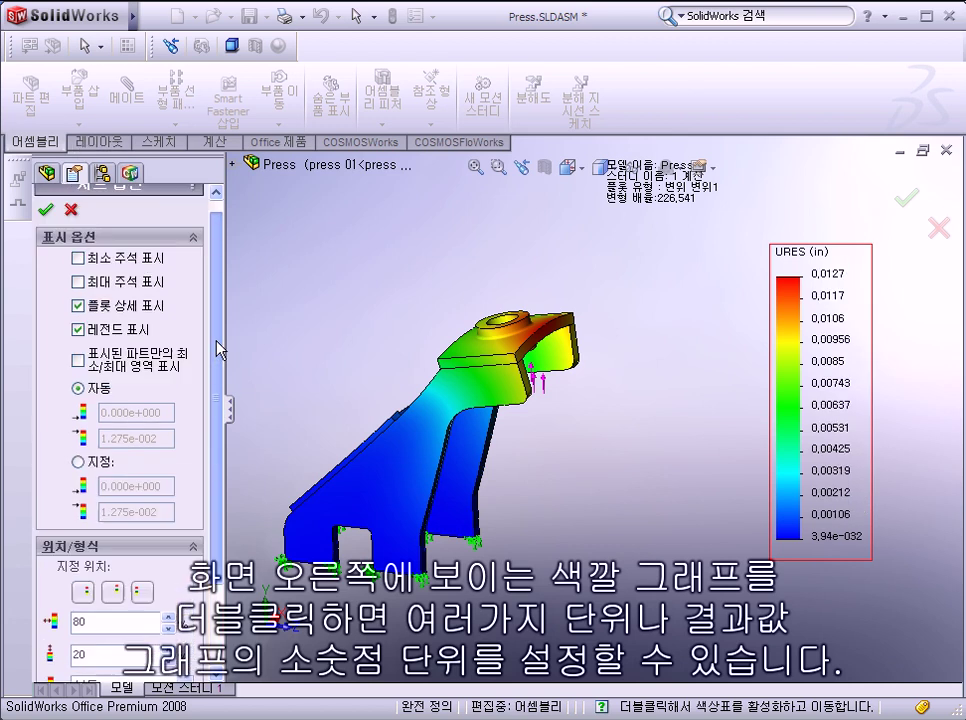
{"action": "left_click", "coordinate": [43, 209]}
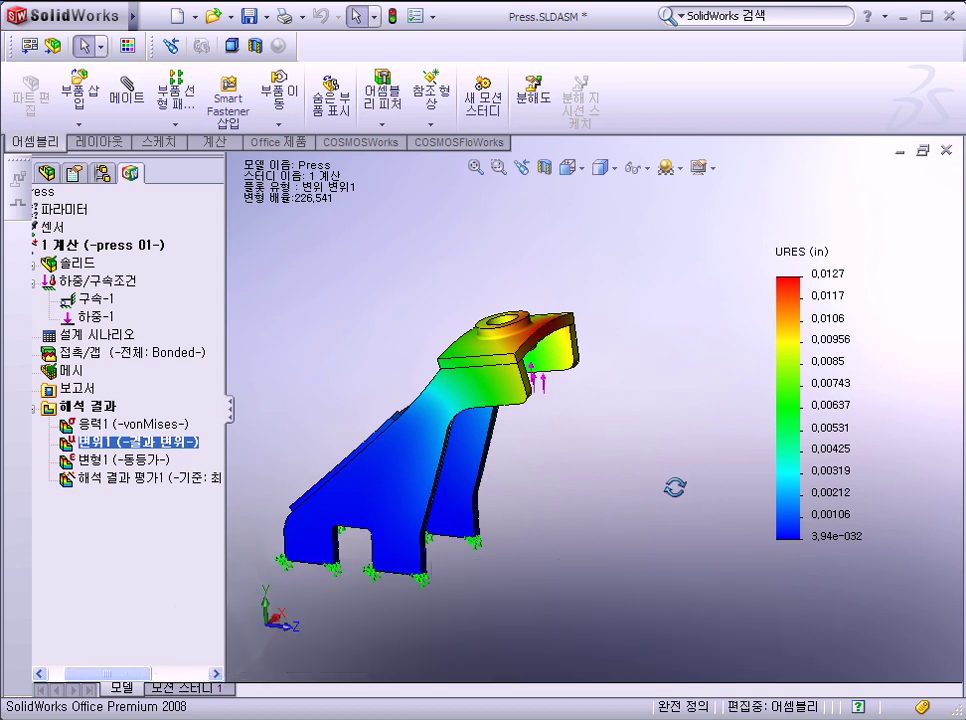
Set the displacement legend labels to two digits
{"action": "double_click", "coordinate": [818, 410]}
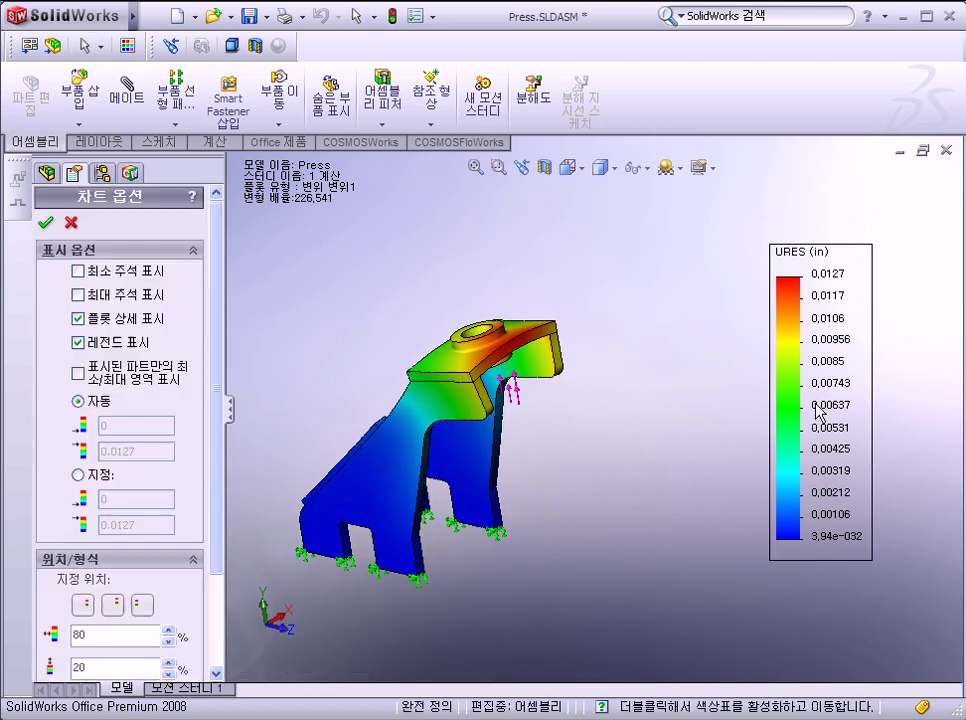
{"action": "scroll", "coordinate": [205, 521], "scroll_direction": "down", "scroll_amount": 3}
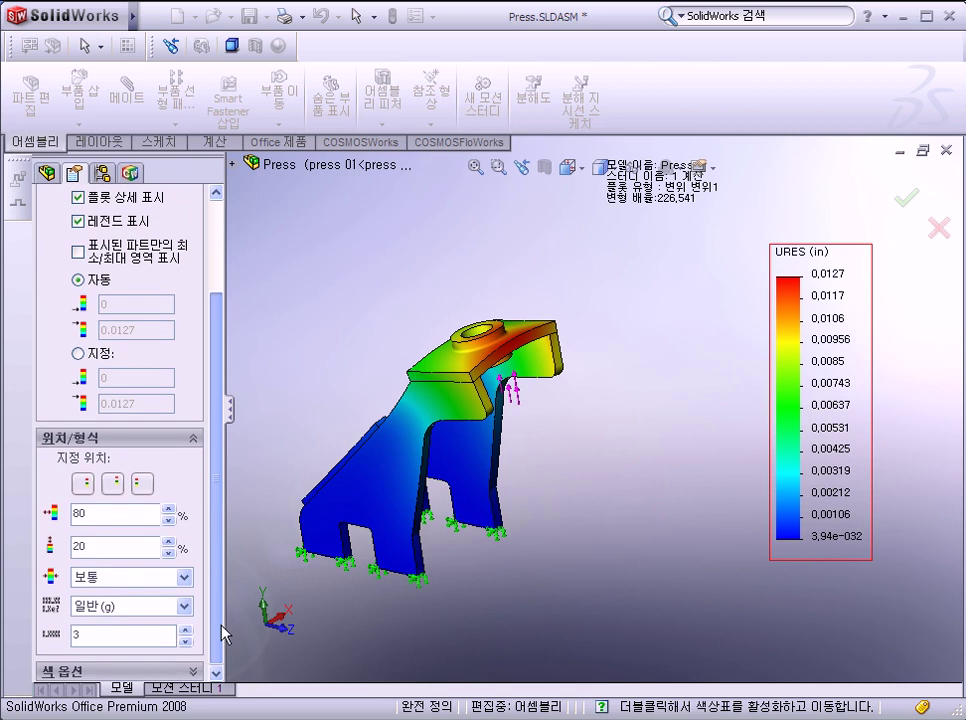
{"action": "left_click", "coordinate": [185, 631]}
{"action": "left_click", "coordinate": [185, 642]}
{"action": "left_click", "coordinate": [185, 642]}
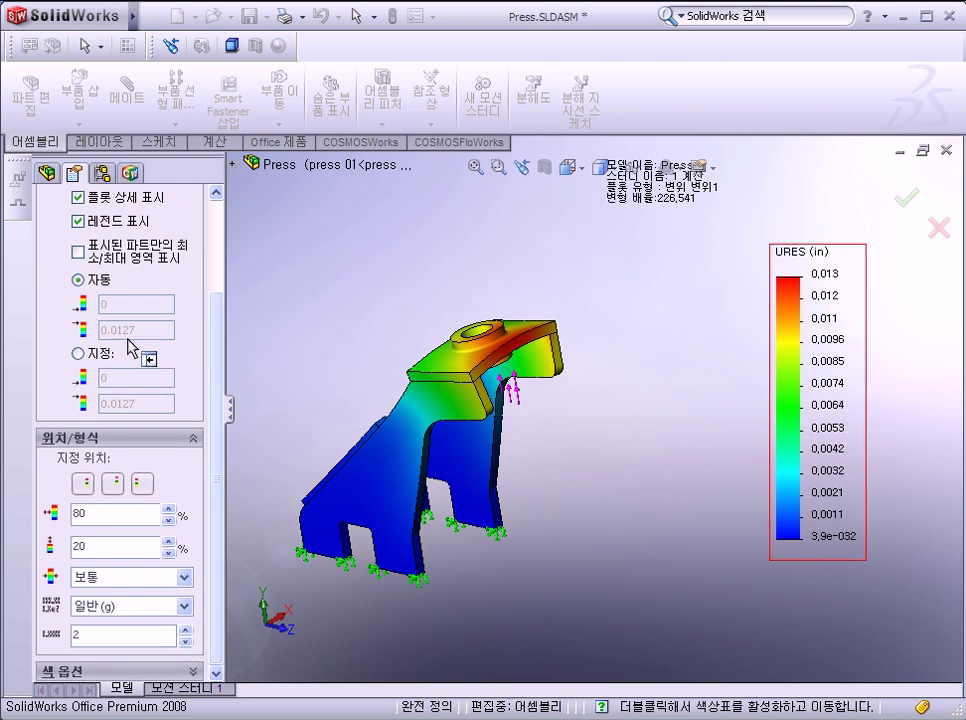
{"action": "scroll", "coordinate": [216, 433], "scroll_direction": "up", "scroll_amount": 3}
{"action": "left_click", "coordinate": [46, 224]}
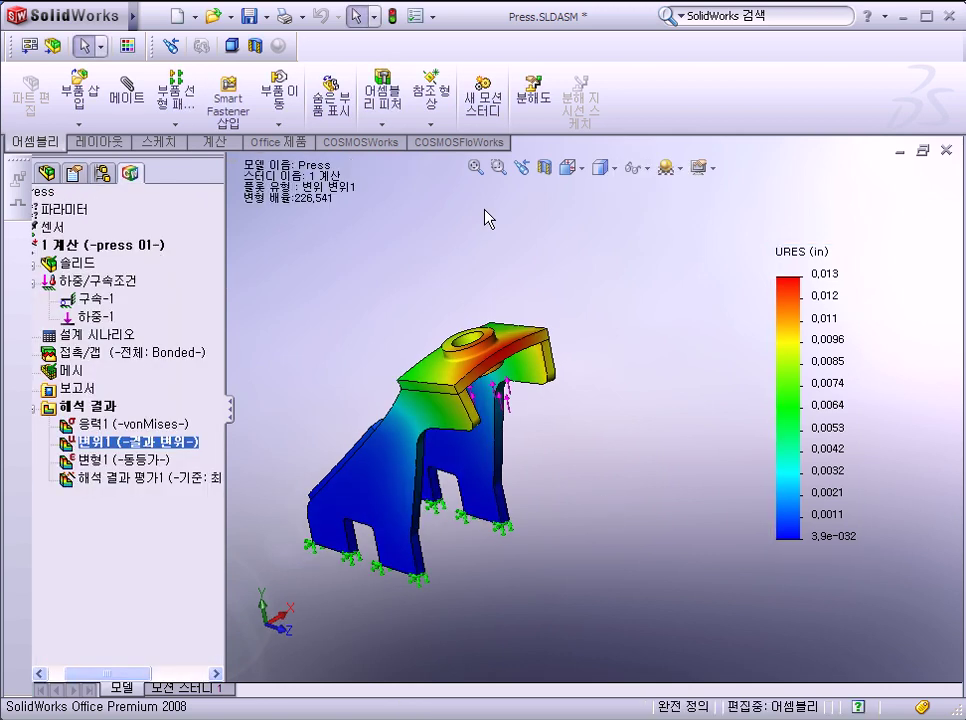
Show the von Mises stress plot and set its legend number format to general (일반 g)
{"action": "double_click", "coordinate": [140, 424]}
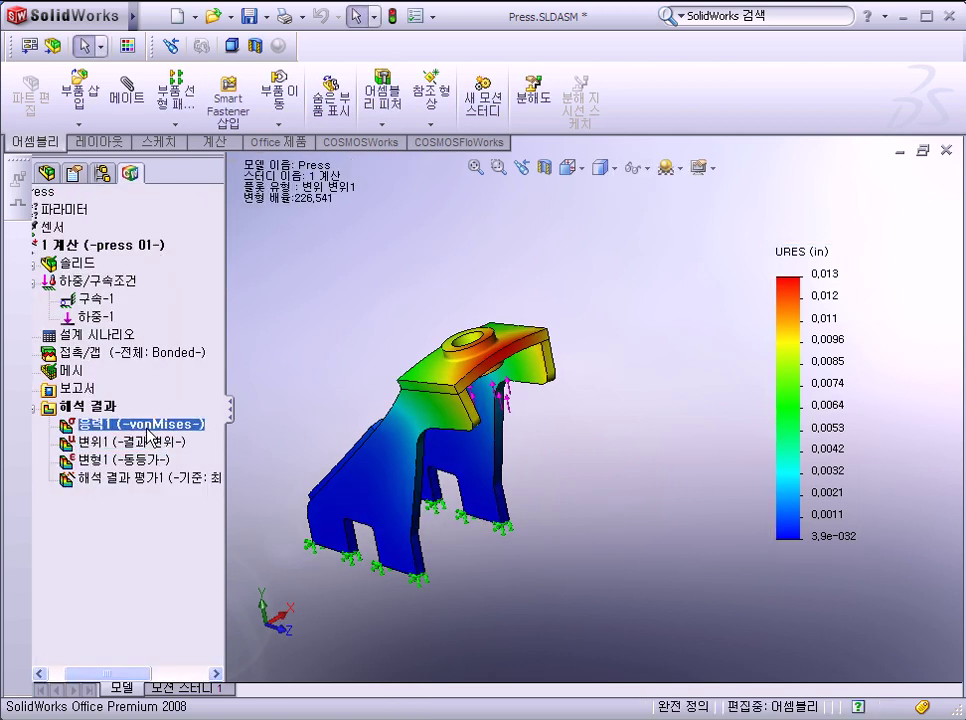
{"action": "double_click", "coordinate": [804, 367]}
{"action": "left_click_drag", "start_coordinate": [218, 479], "coordinate": [218, 576]}
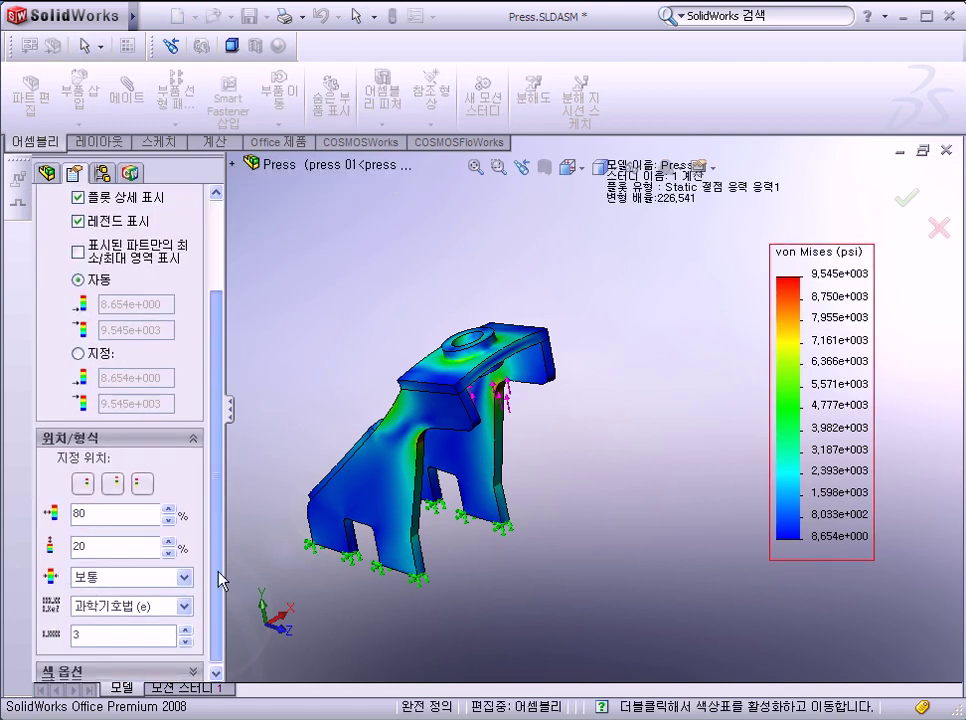
{"action": "left_click", "coordinate": [182, 606]}
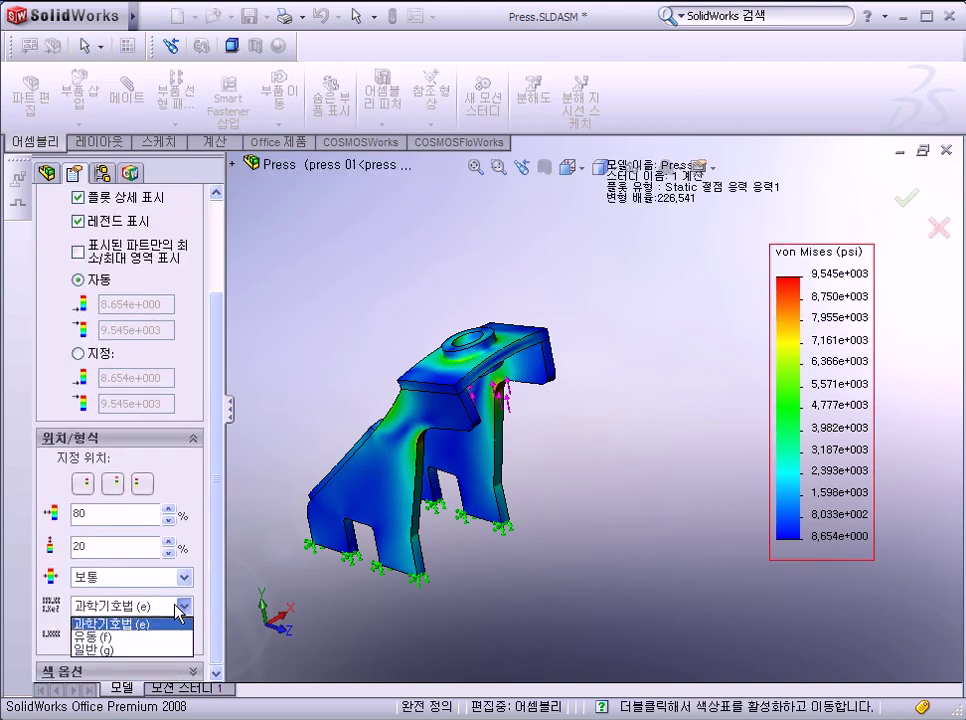
{"action": "left_click", "coordinate": [151, 650]}
{"action": "left_click_drag", "start_coordinate": [218, 318], "coordinate": [224, 218]}
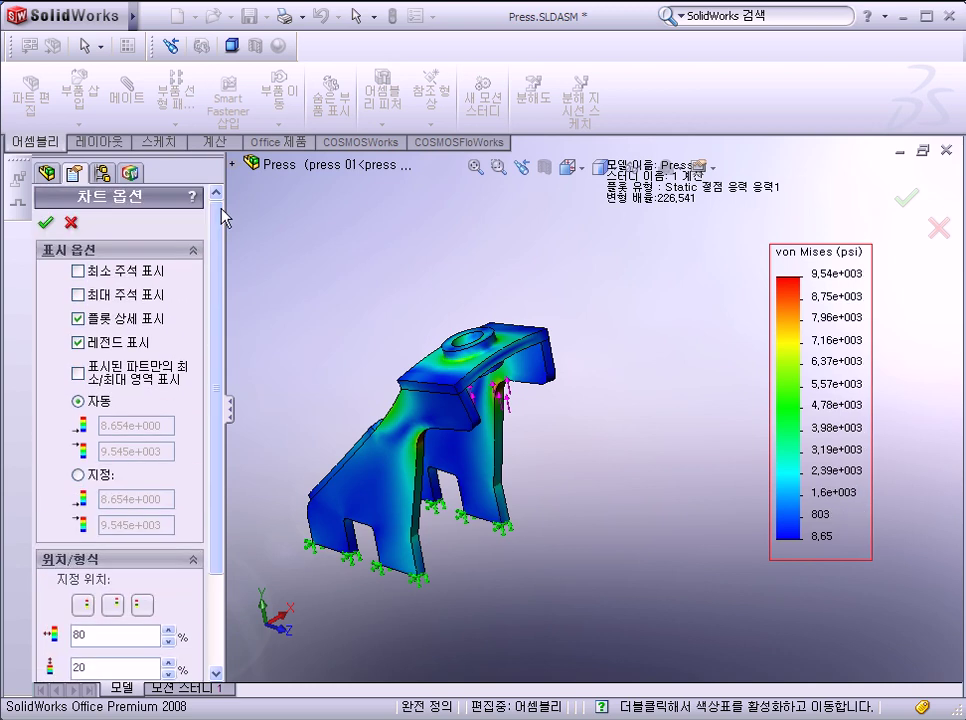
{"action": "left_click", "coordinate": [45, 222]}
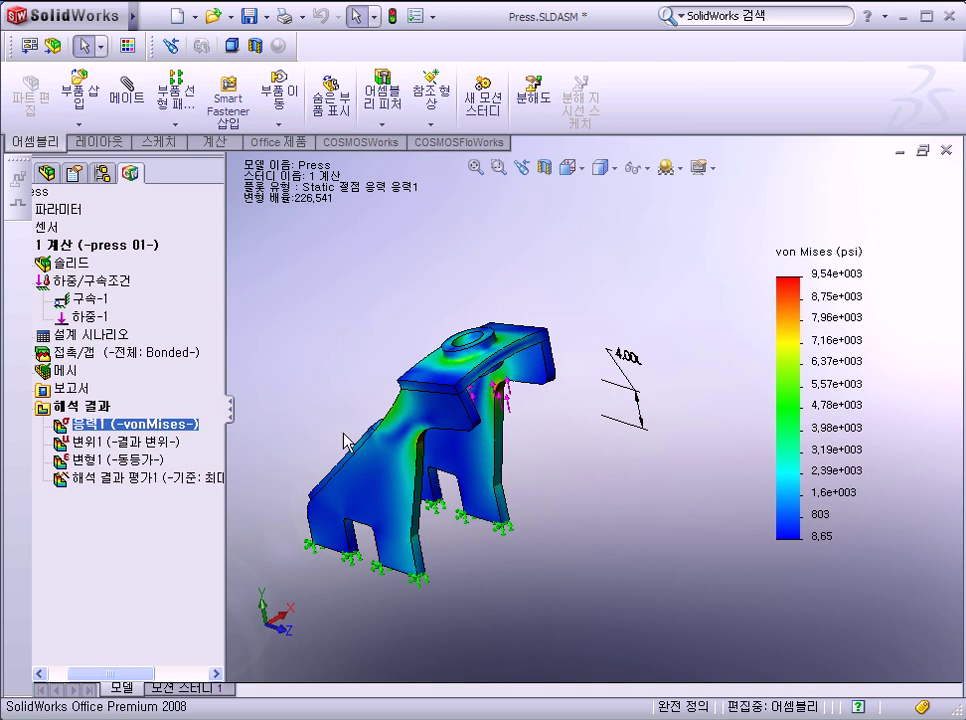
Reopen the stress legend's Chart Options and confirm the general number format is kept
{"action": "double_click", "coordinate": [820, 440]}
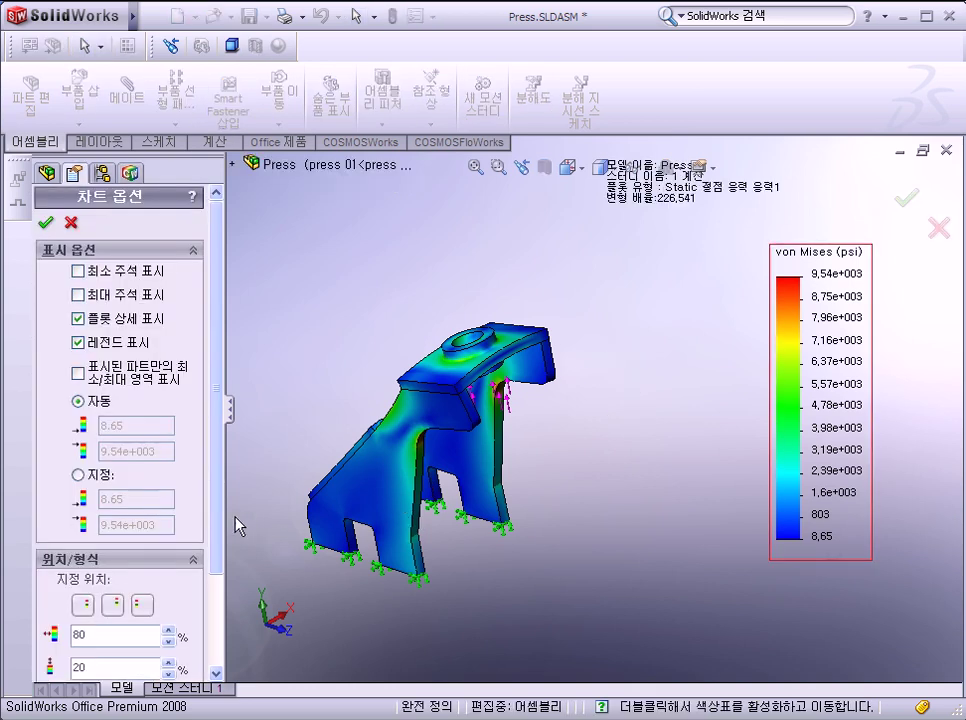
{"action": "scroll", "coordinate": [224, 606], "scroll_direction": "down", "scroll_amount": 3}
{"action": "scroll", "coordinate": [222, 636], "scroll_direction": "down", "scroll_amount": 1}
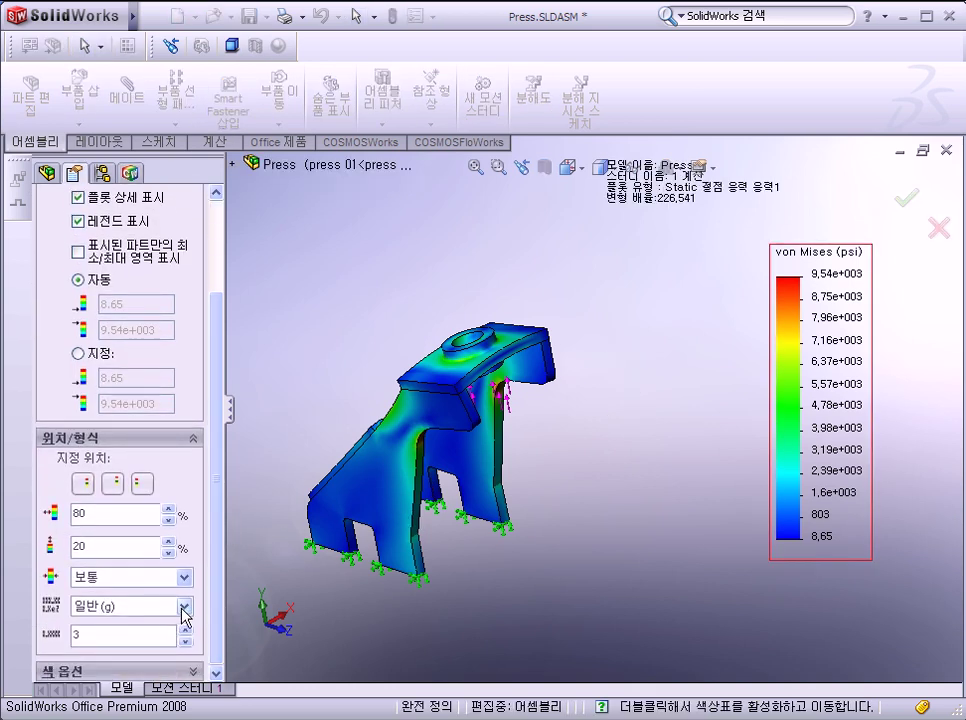
{"action": "left_click", "coordinate": [184, 607]}
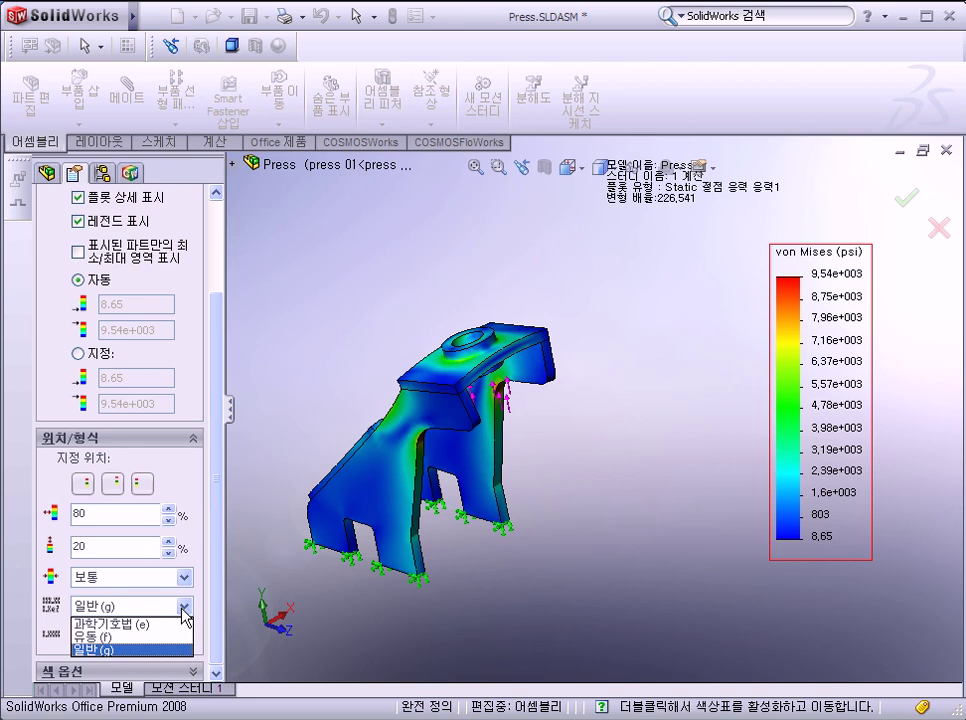
{"action": "left_click", "coordinate": [130, 650]}
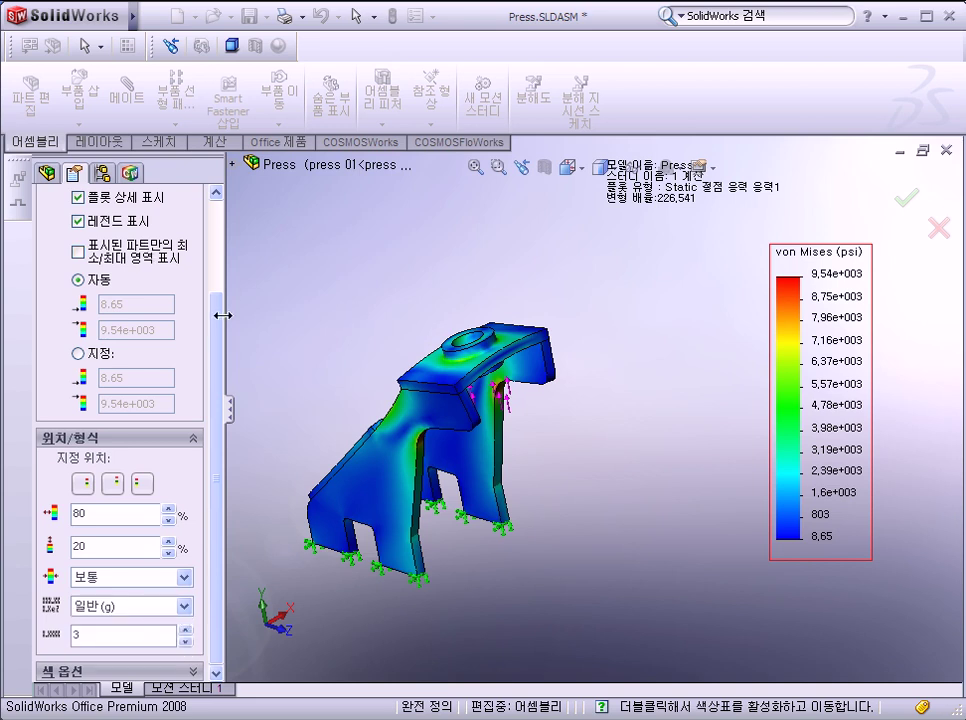
{"action": "scroll", "coordinate": [222, 315], "scroll_direction": "up", "scroll_amount": 5}
{"action": "scroll", "coordinate": [222, 315], "scroll_direction": "up", "scroll_amount": 3}
{"action": "left_click", "coordinate": [48, 220]}
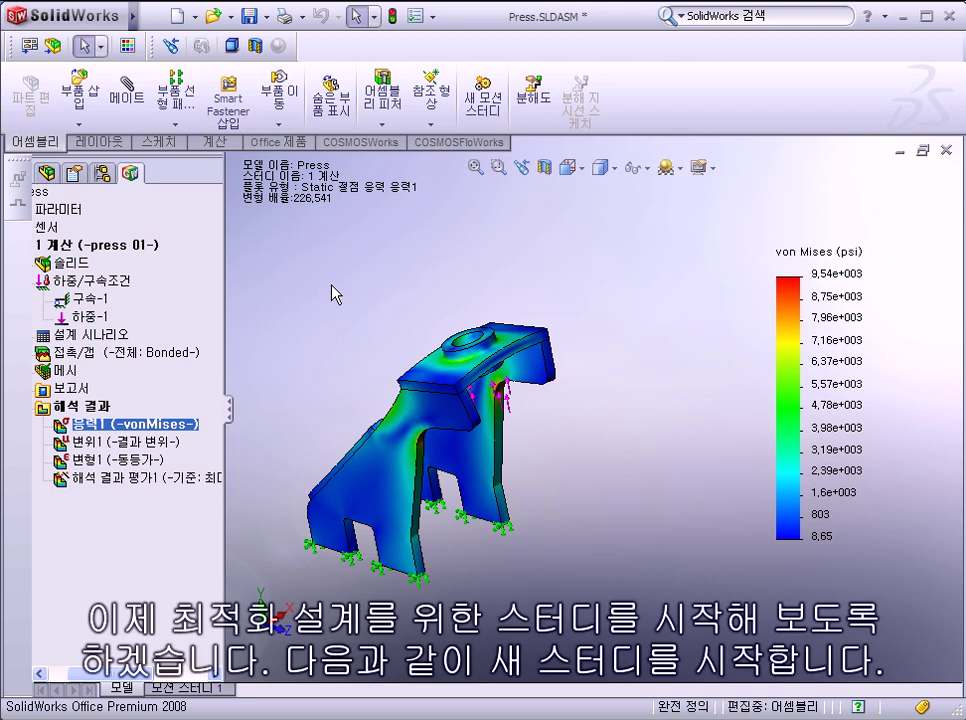
Collapse study 1 계산 and add a new 최적화-type study, 2 계산, under the Press assembly
{"action": "left_click_drag", "start_coordinate": [147, 676], "coordinate": [127, 678]}
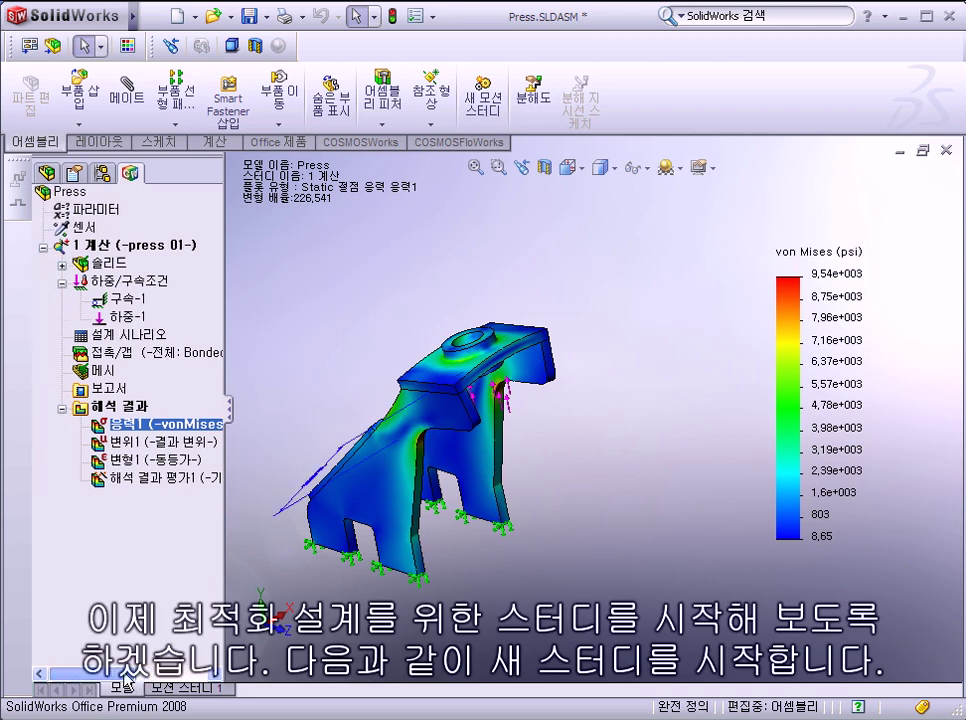
{"action": "left_click", "coordinate": [42, 246]}
{"action": "right_click", "coordinate": [72, 192]}
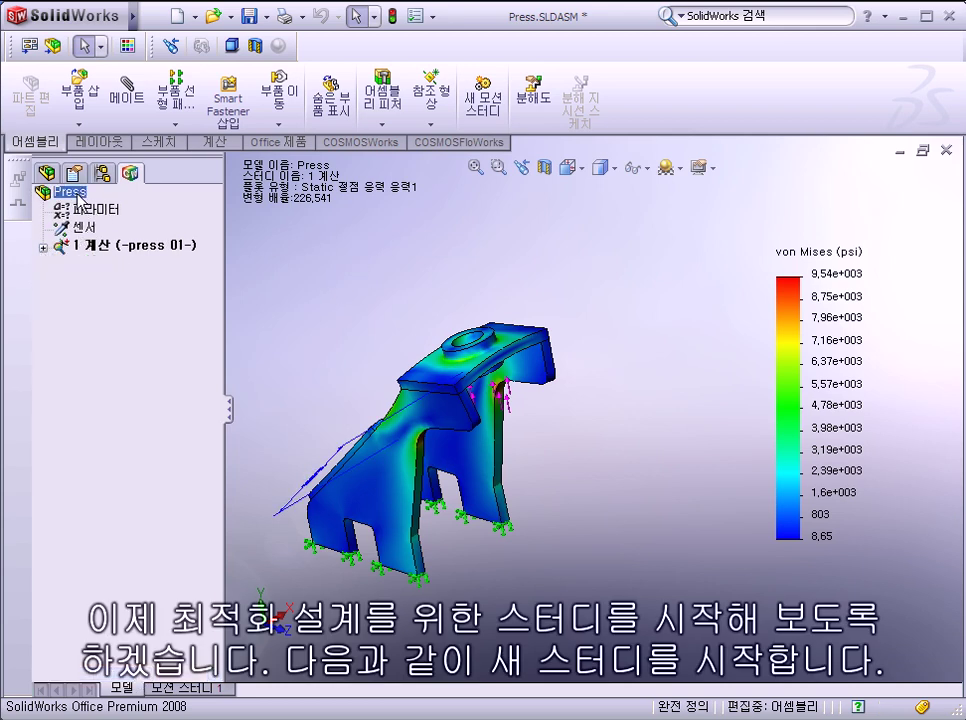
{"action": "left_click", "coordinate": [90, 207]}
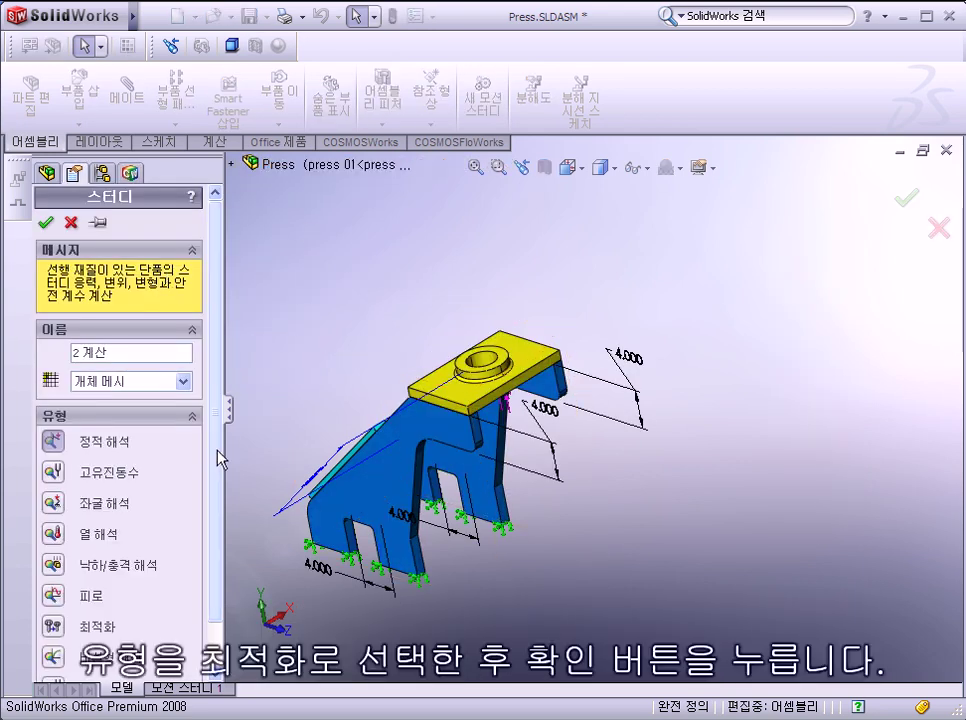
{"action": "left_click", "coordinate": [52, 626]}
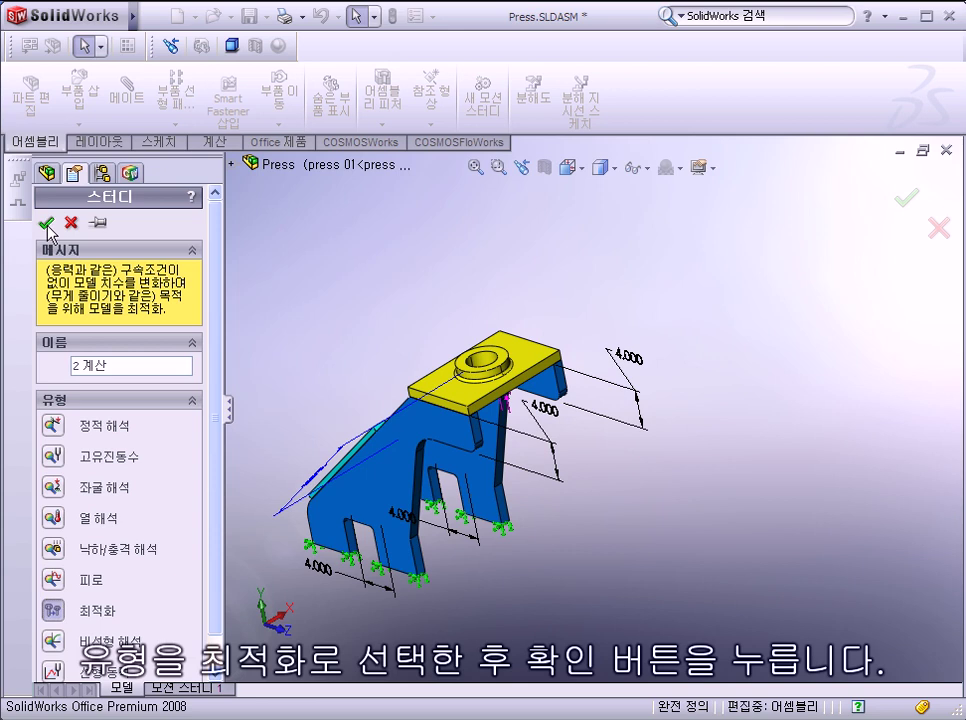
{"action": "left_click", "coordinate": [45, 222]}
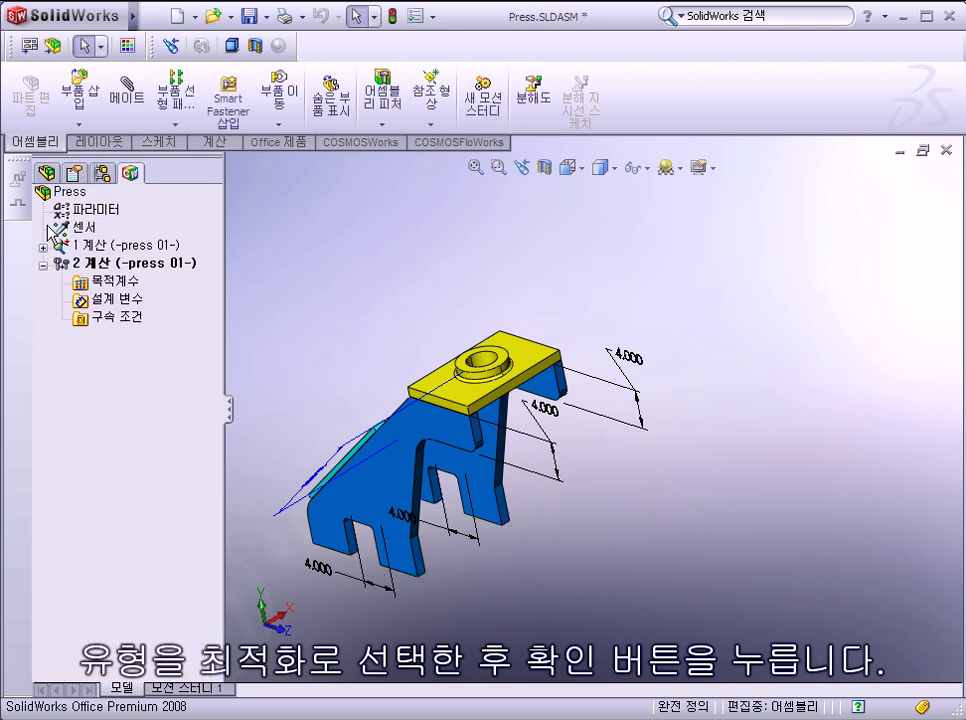
{"action": "right_click", "coordinate": [110, 282]}
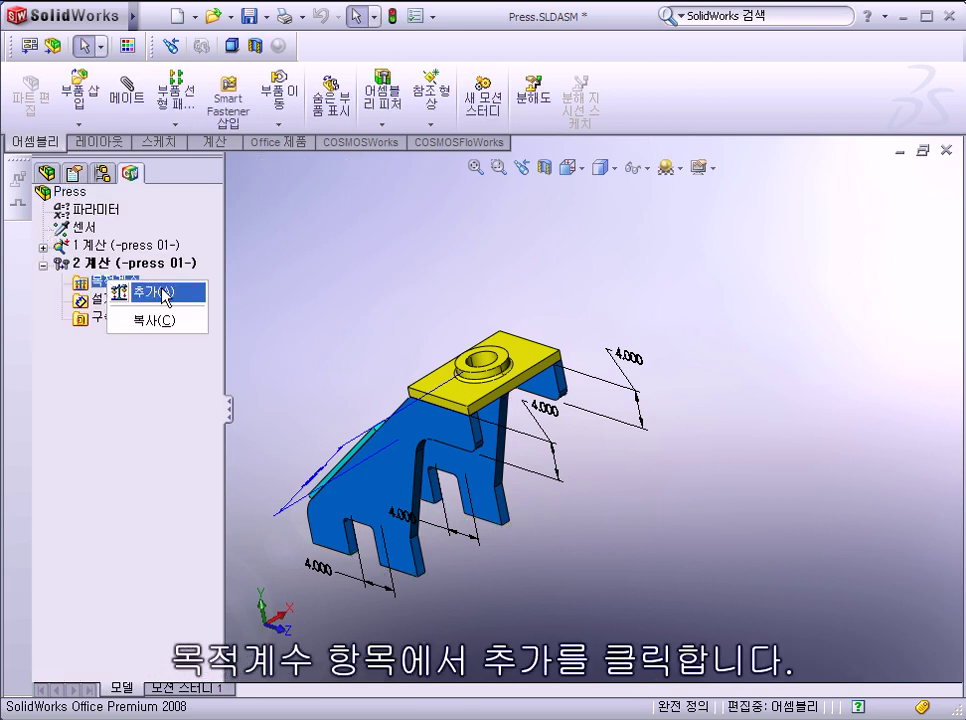
Add objective 목적계수1 minimizing 질량 (mass), using 1 계산 as the response study
{"action": "left_click", "coordinate": [145, 291]}
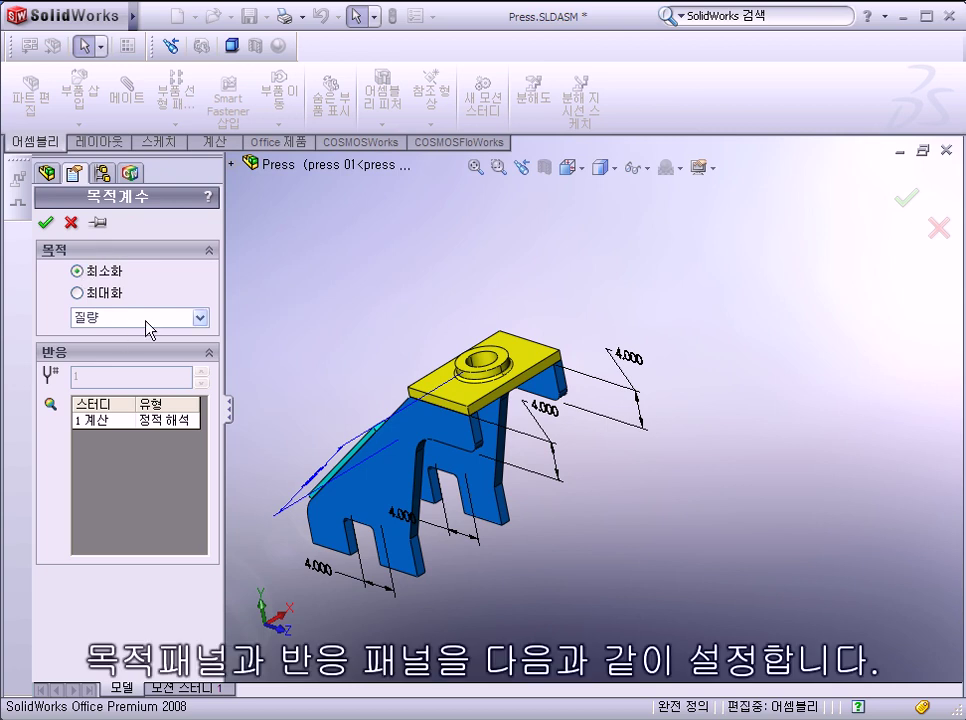
{"action": "left_click", "coordinate": [100, 317]}
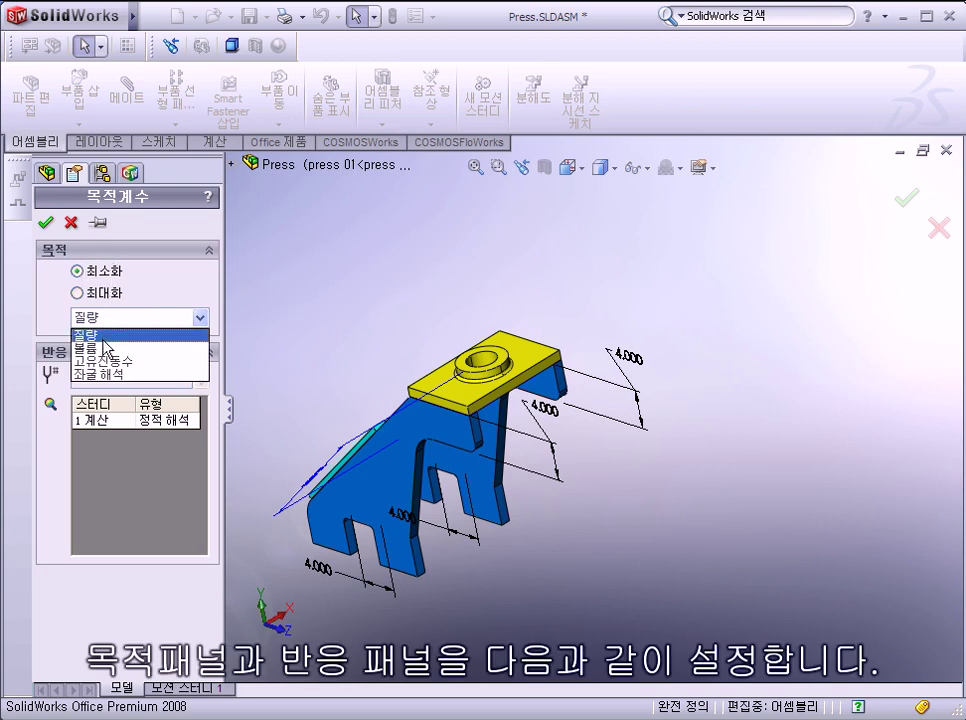
{"action": "left_click", "coordinate": [100, 334]}
{"action": "left_click", "coordinate": [105, 424]}
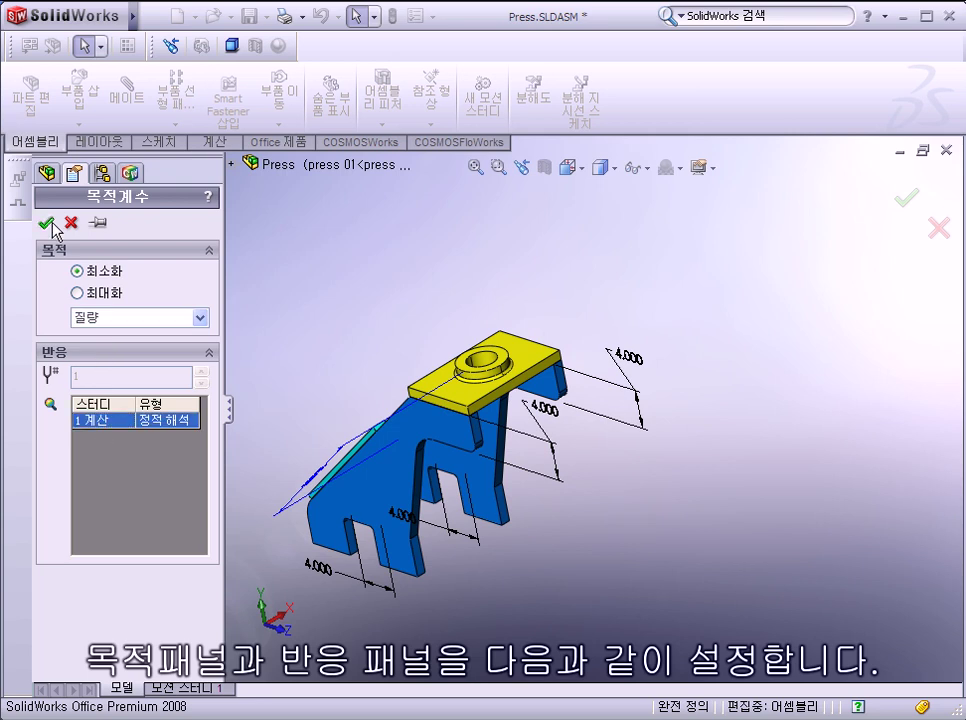
{"action": "left_click", "coordinate": [44, 222]}
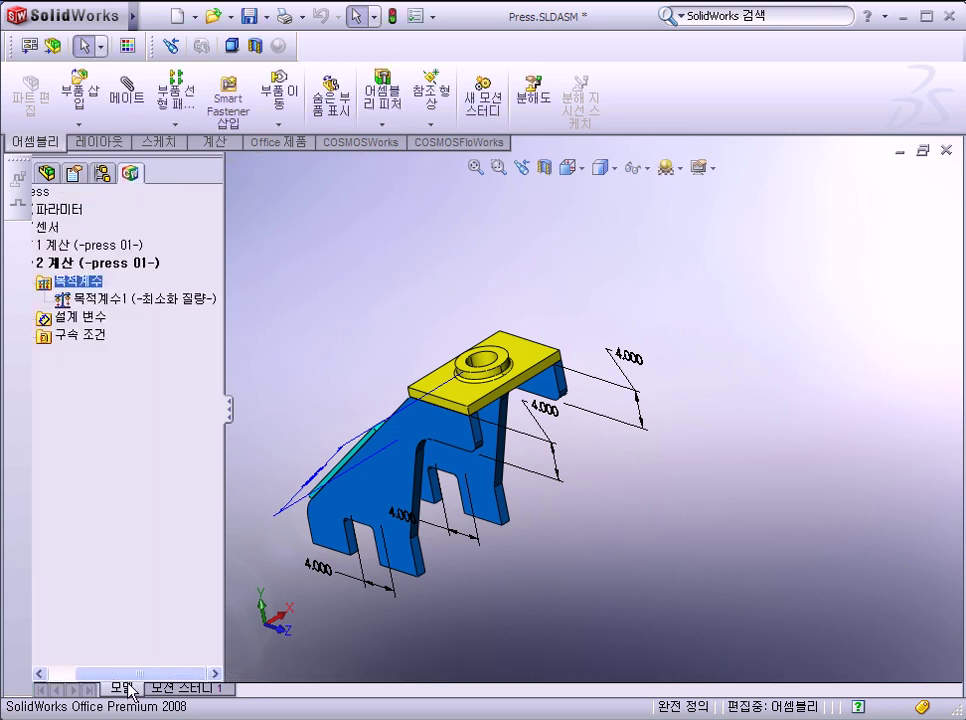
{"action": "left_click_drag", "start_coordinate": [125, 673], "coordinate": [112, 673]}
{"action": "left_click", "coordinate": [166, 300]}
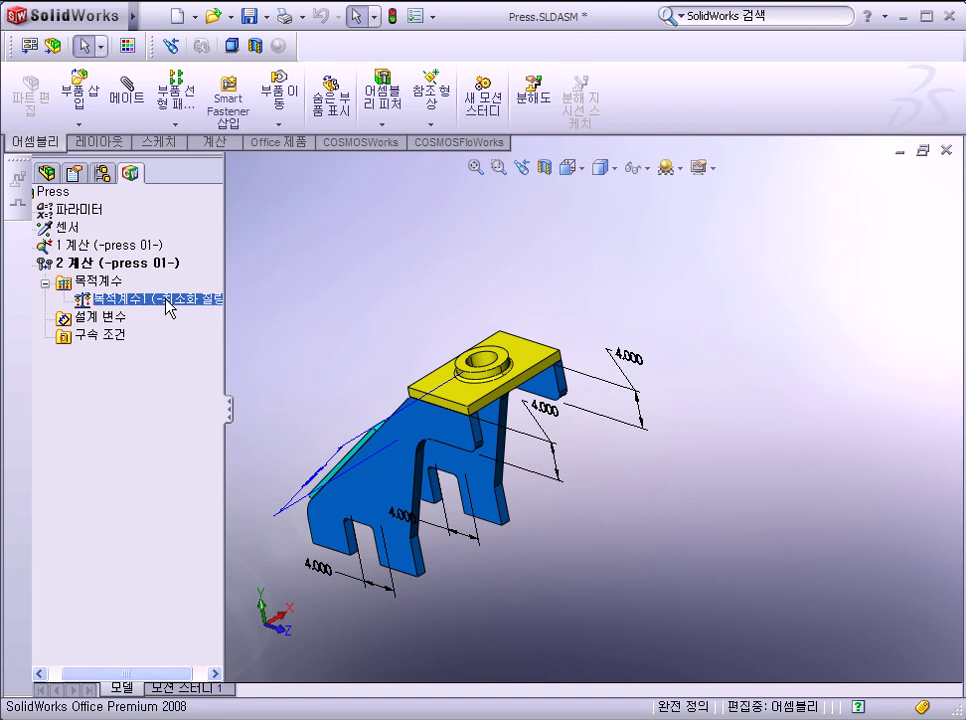
{"action": "mouse_move", "coordinate": [292, 307]}
{"action": "middle_mouse_down"}
{"action": "mouse_move", "coordinate": [350, 356]}
{"action": "mouse_move", "coordinate": [485, 318]}
{"action": "middle_mouse_up"}
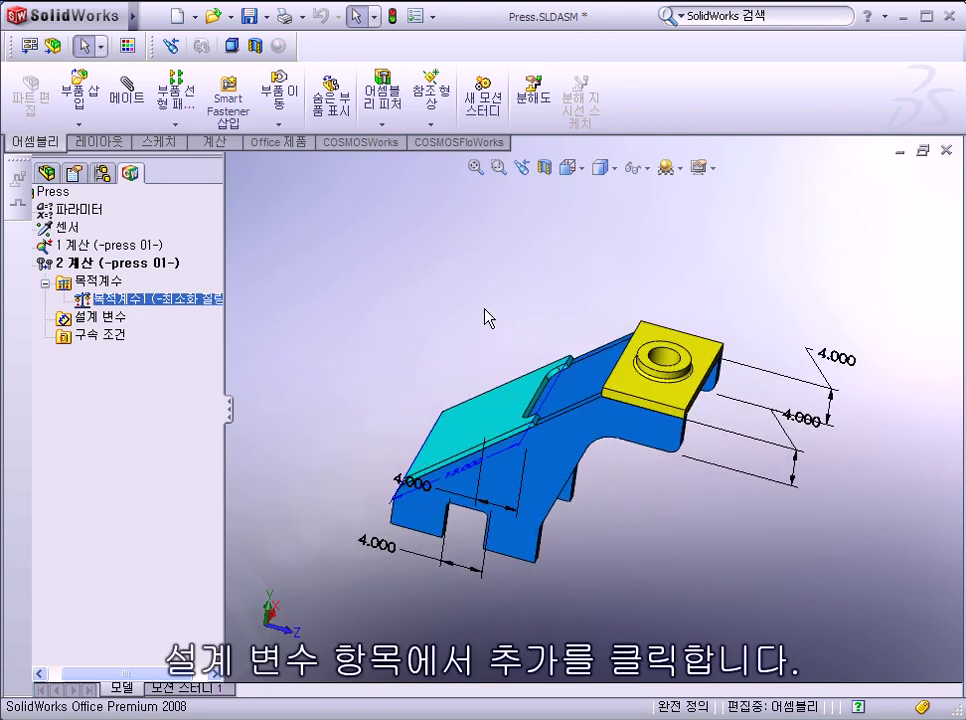
Add the 4.000 dimension beside the top plate (D2@Sketch1) as design variable DV1
{"action": "right_click", "coordinate": [105, 317]}
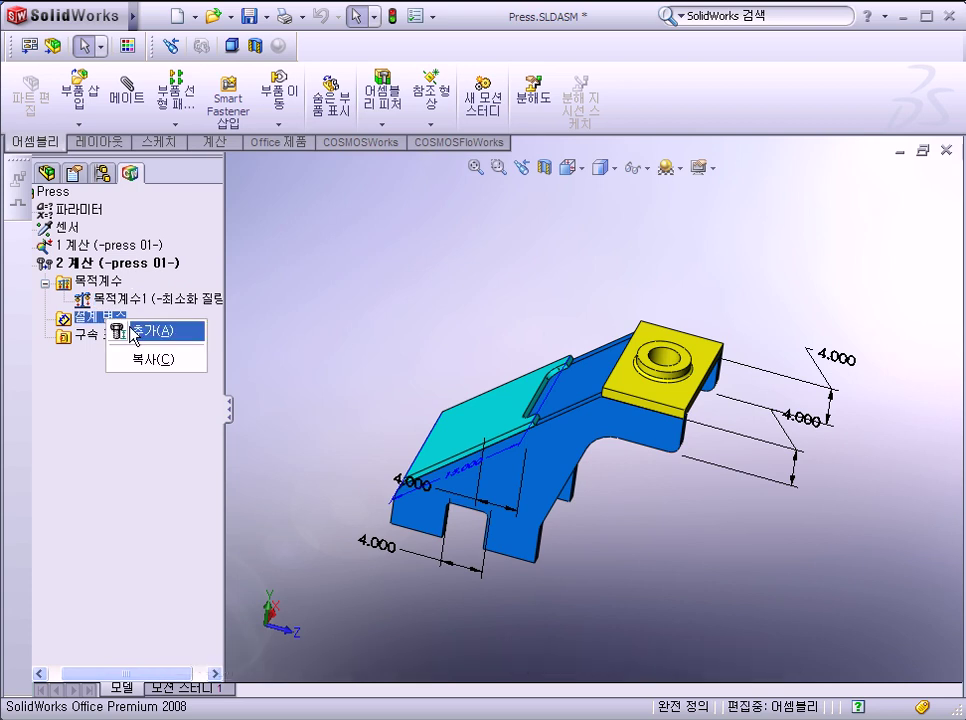
{"action": "left_click", "coordinate": [132, 334]}
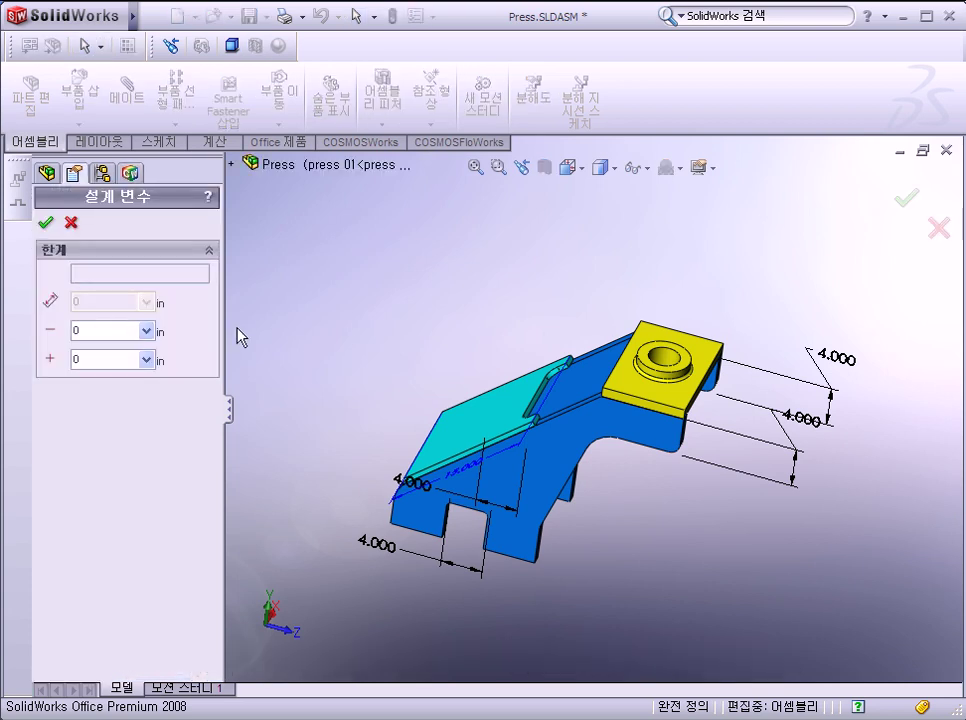
{"action": "left_click", "coordinate": [837, 374]}
{"action": "type", "text": "4"}
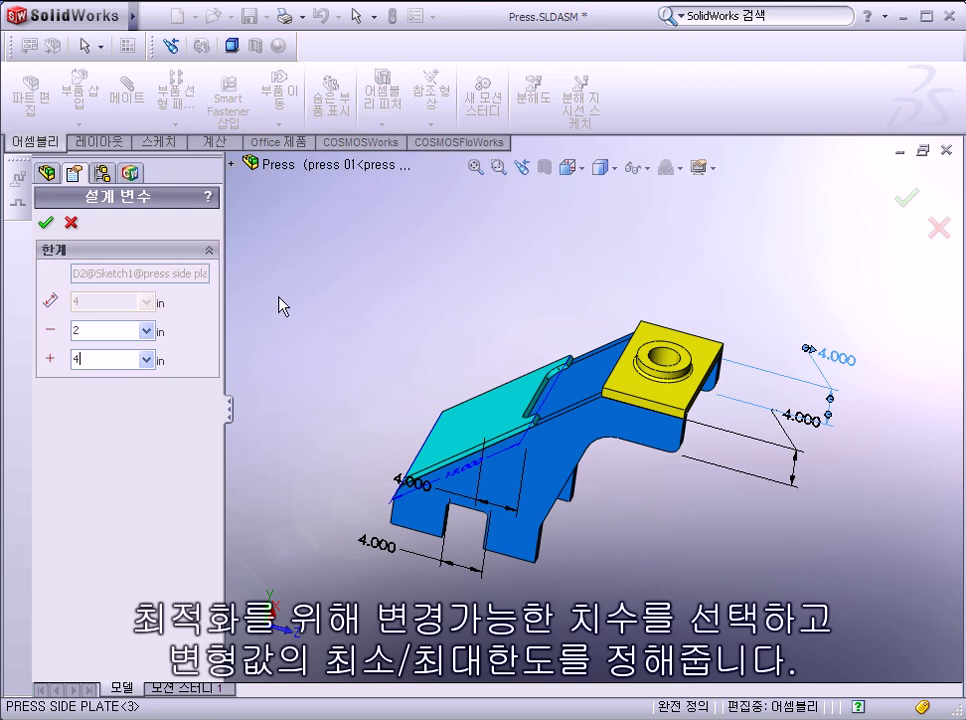
{"action": "key", "text": "Tab"}
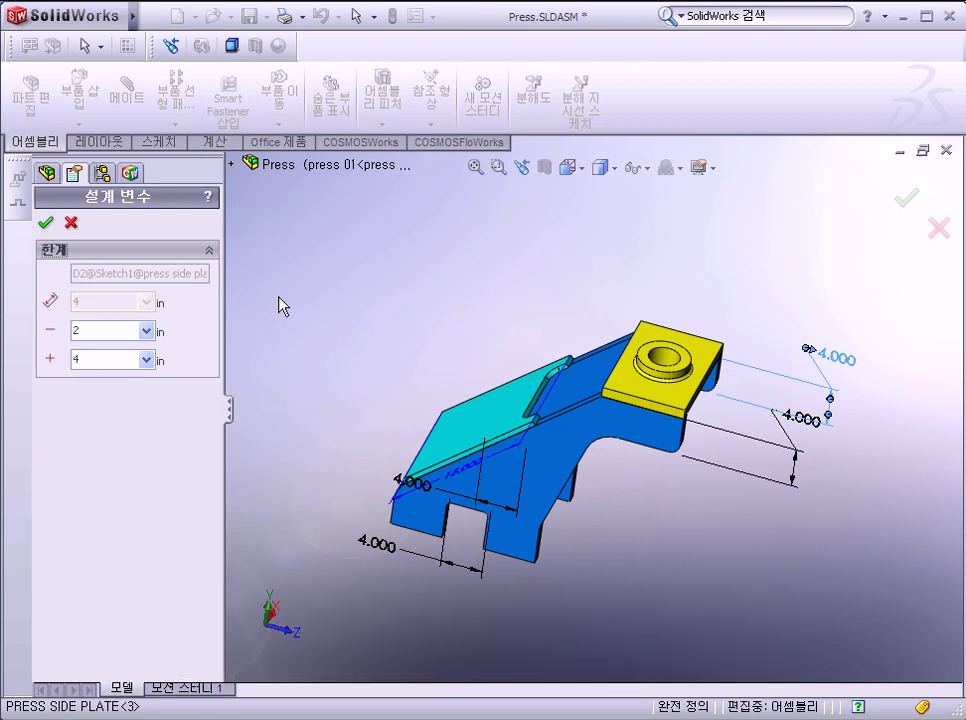
{"action": "left_click", "coordinate": [45, 222]}
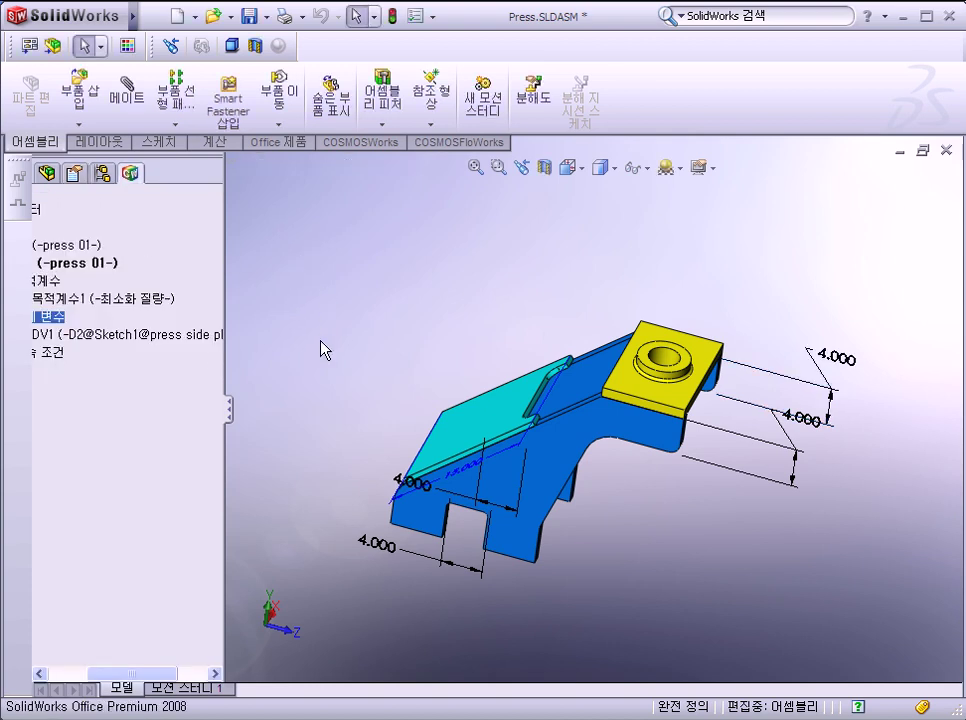
{"action": "left_click_drag", "start_coordinate": [140, 673], "coordinate": [110, 673]}
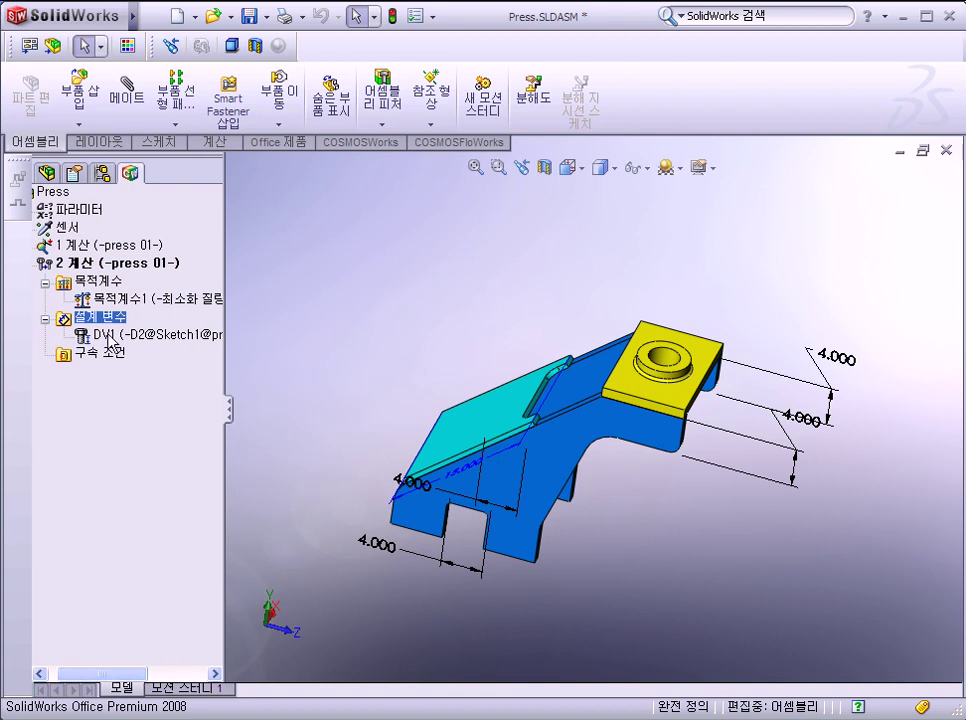
Add the 4.000 base width dimension (D1@Sketch2) as DV2, ranging 4 to 10 in
{"action": "right_click", "coordinate": [108, 316]}
{"action": "left_click", "coordinate": [132, 330]}
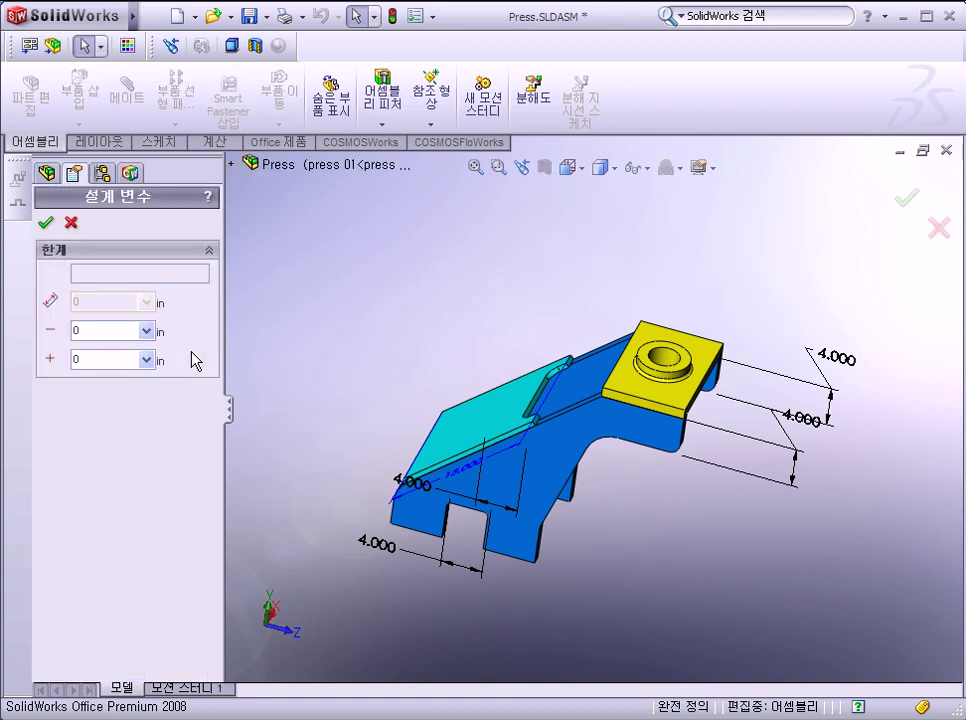
{"action": "left_click", "coordinate": [400, 556]}
{"action": "double_click", "coordinate": [78, 330]}
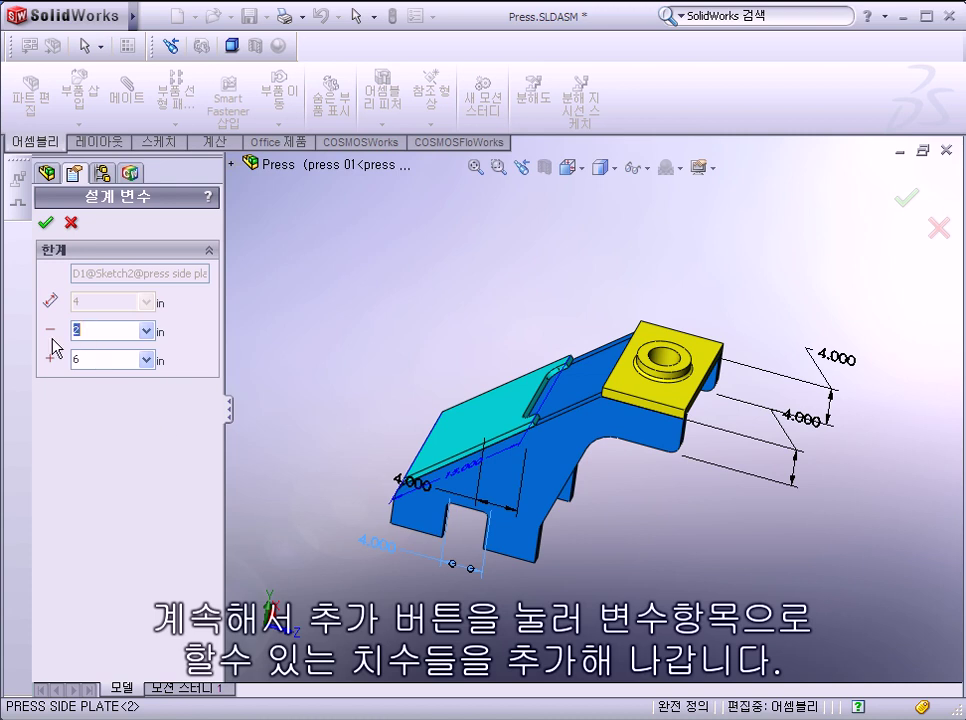
{"action": "type", "text": "4"}
{"action": "double_click", "coordinate": [84, 358]}
{"action": "type", "text": "10"}
{"action": "left_click", "coordinate": [47, 223]}
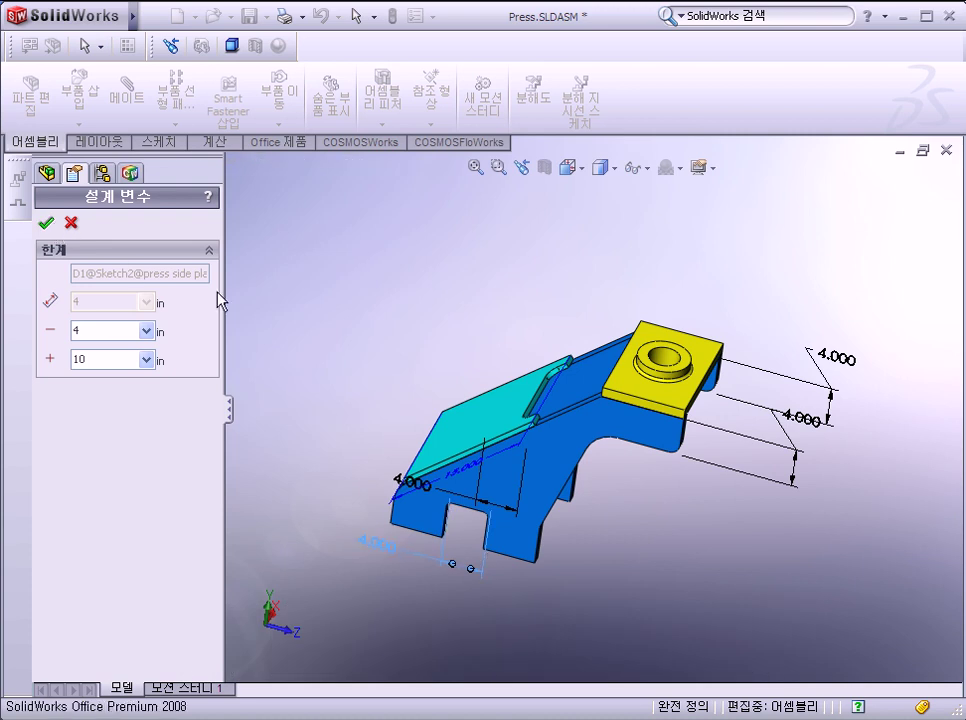
{"action": "left_click_drag", "start_coordinate": [127, 678], "coordinate": [100, 680]}
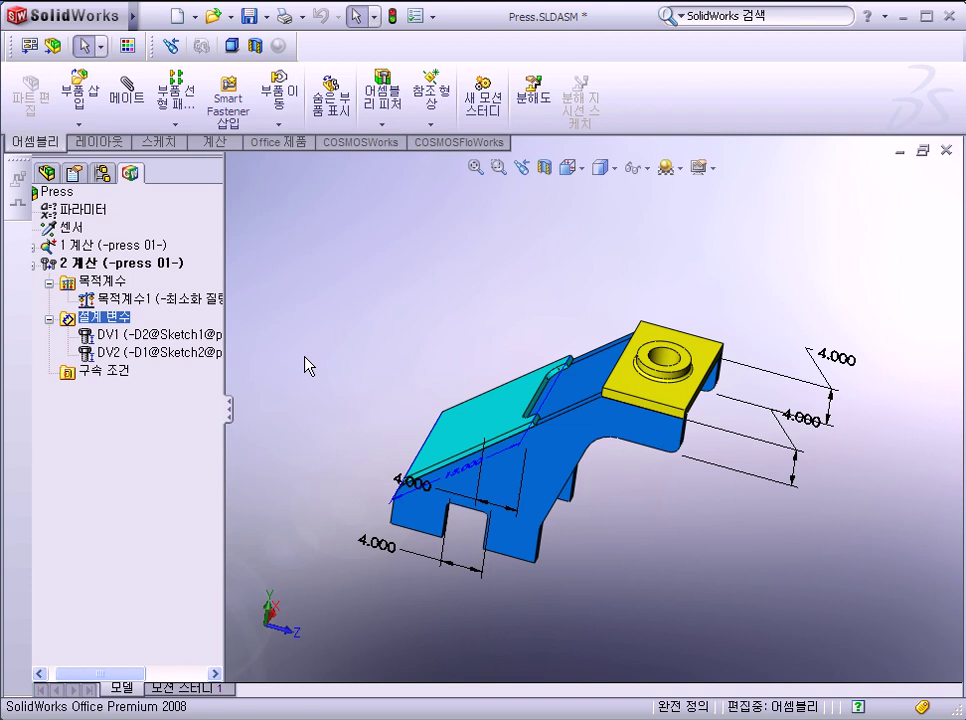
Add the back plate's 15.000 dimension (D1@Extrude1) as DV3, limited to 6–15 in
{"action": "right_click", "coordinate": [125, 326]}
{"action": "left_click", "coordinate": [150, 329]}
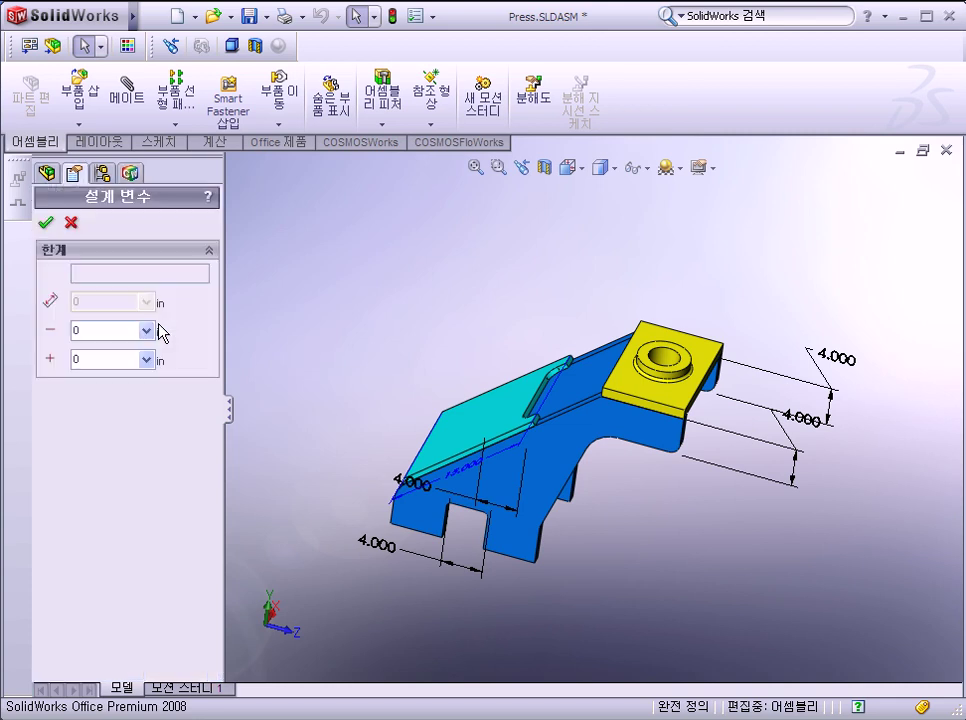
{"action": "mouse_move", "coordinate": [482, 572]}
{"action": "middle_mouse_down"}
{"action": "mouse_move", "coordinate": [572, 629]}
{"action": "mouse_move", "coordinate": [565, 573]}
{"action": "middle_mouse_up"}
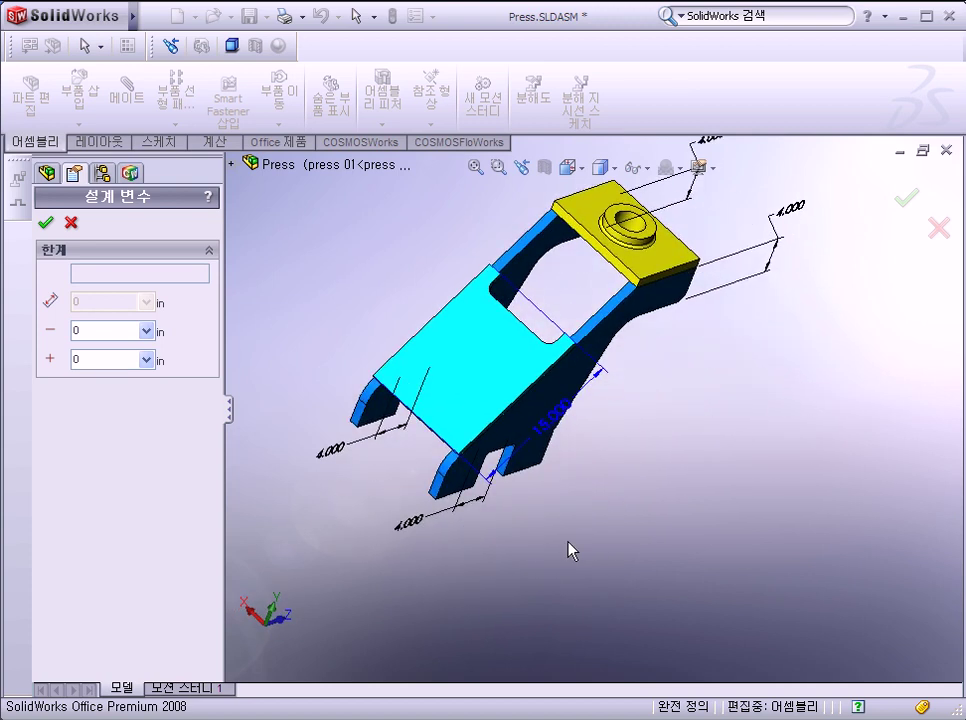
{"action": "left_click", "coordinate": [553, 466]}
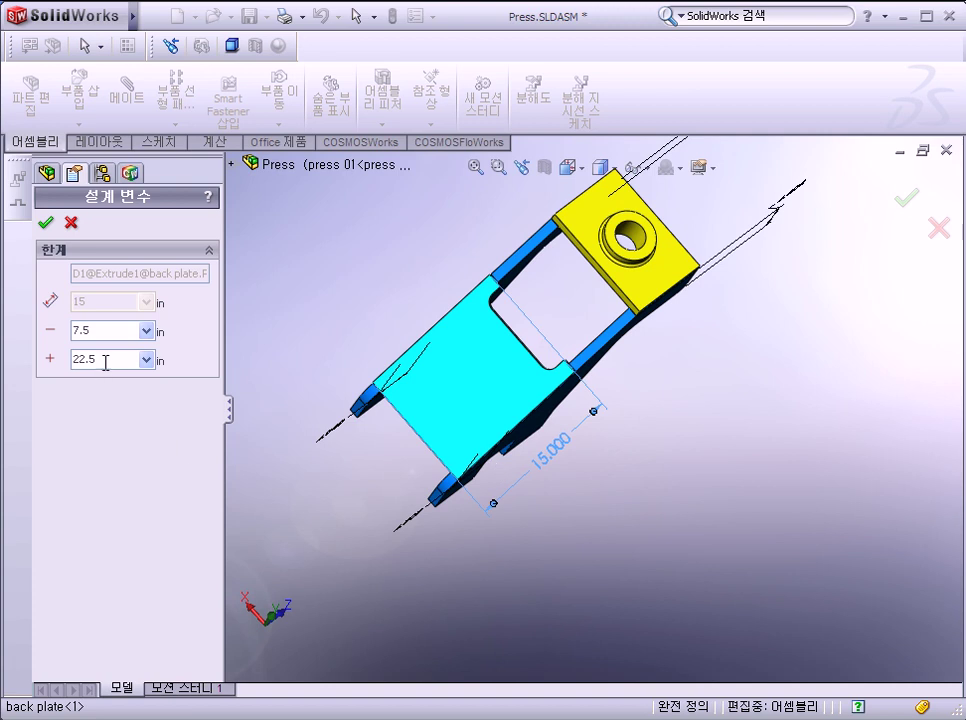
{"action": "double_click", "coordinate": [100, 330]}
{"action": "type", "text": "6"}
{"action": "double_click", "coordinate": [102, 359]}
{"action": "type", "text": "15"}
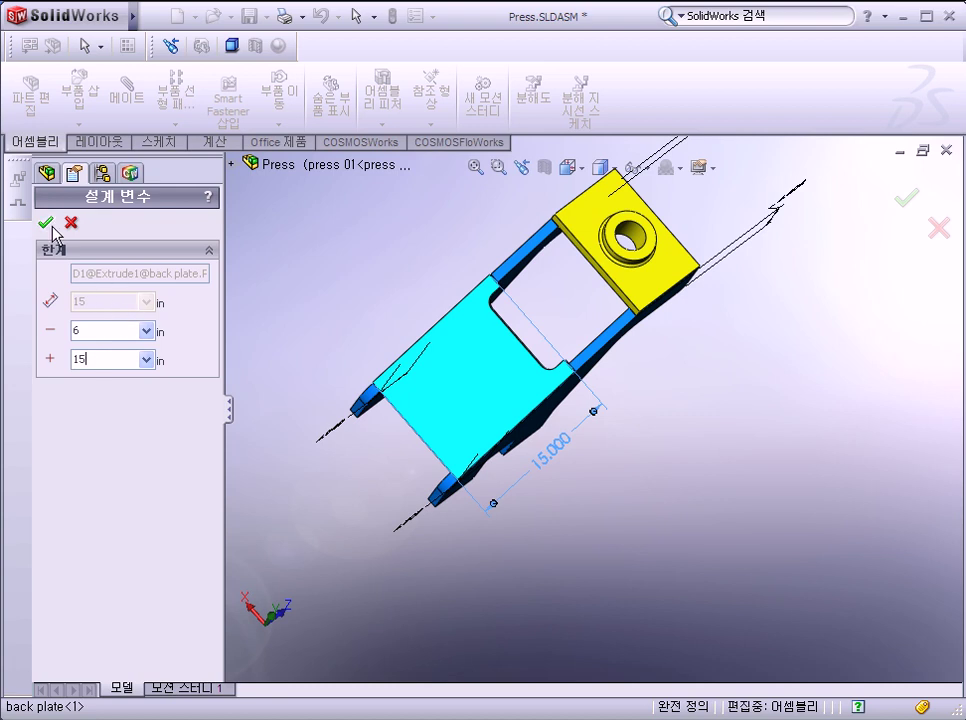
{"action": "left_click", "coordinate": [46, 224]}
{"action": "middle_click_drag", "start_coordinate": [584, 558], "coordinate": [545, 459]}
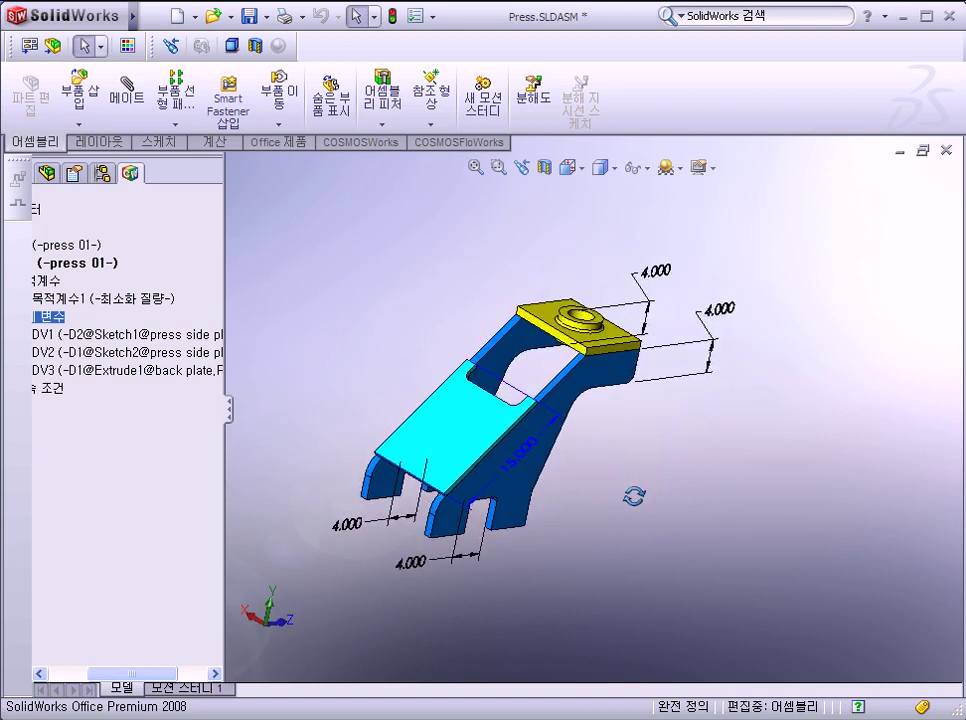
{"action": "left_click_drag", "start_coordinate": [166, 674], "coordinate": [141, 676]}
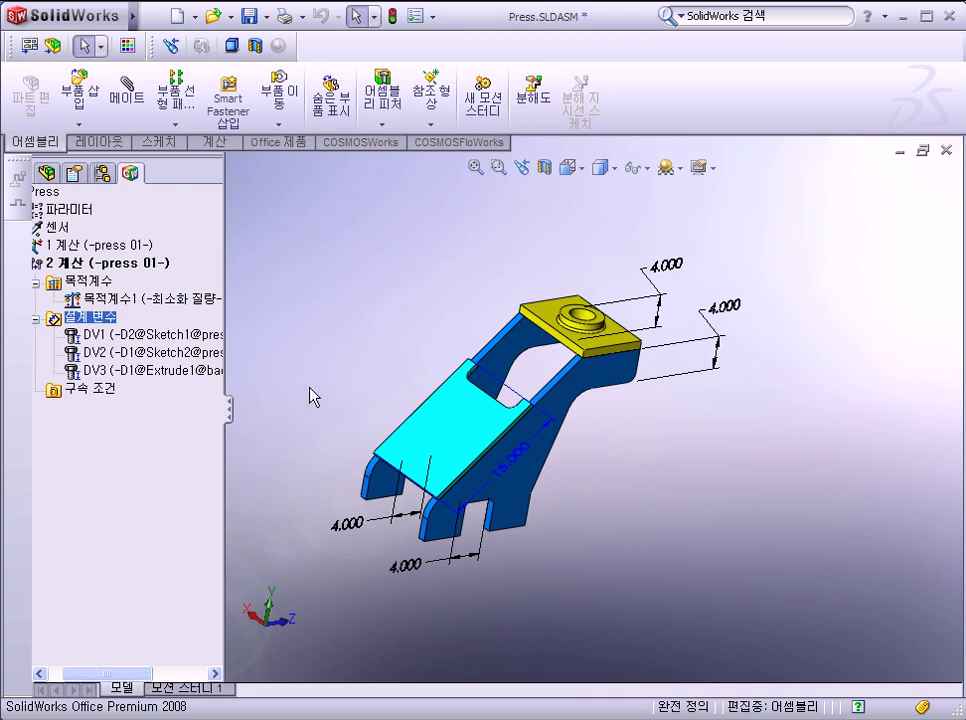
Add constraint 구속 조건1 limiting 1 계산's von Mises stress to 0–15000 psi
{"action": "left_click", "coordinate": [101, 389]}
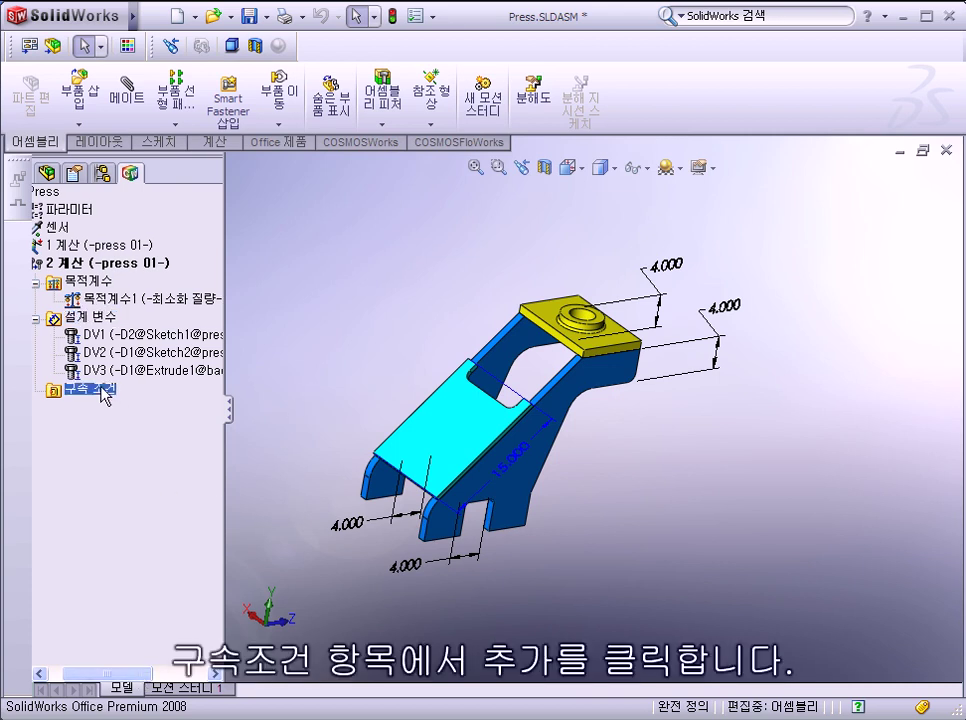
{"action": "right_click", "coordinate": [104, 391]}
{"action": "left_click", "coordinate": [150, 397]}
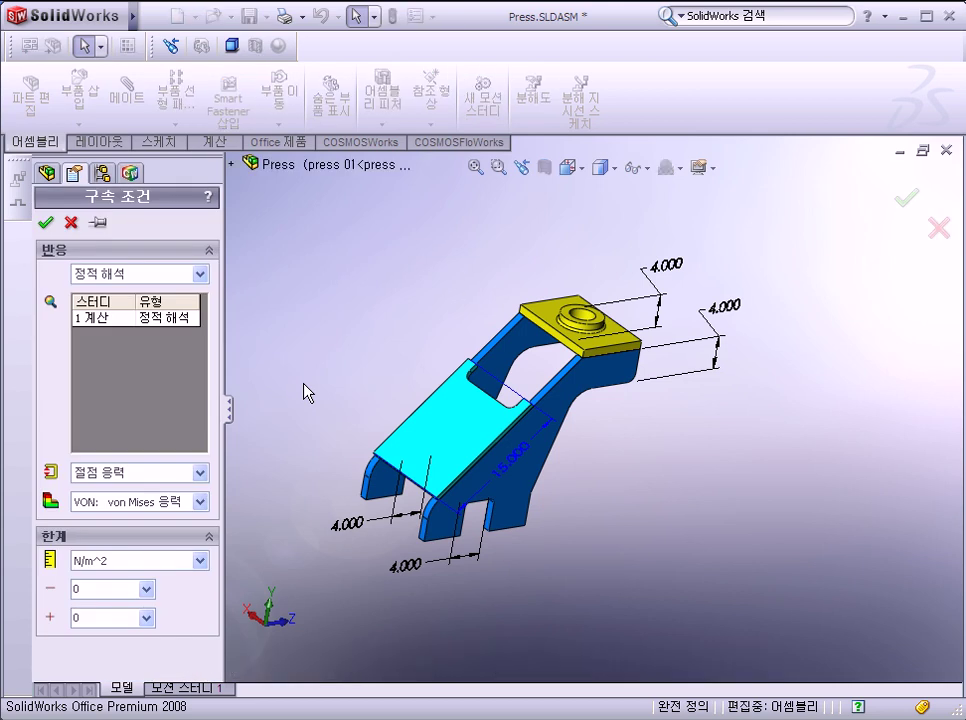
{"action": "left_click", "coordinate": [201, 561]}
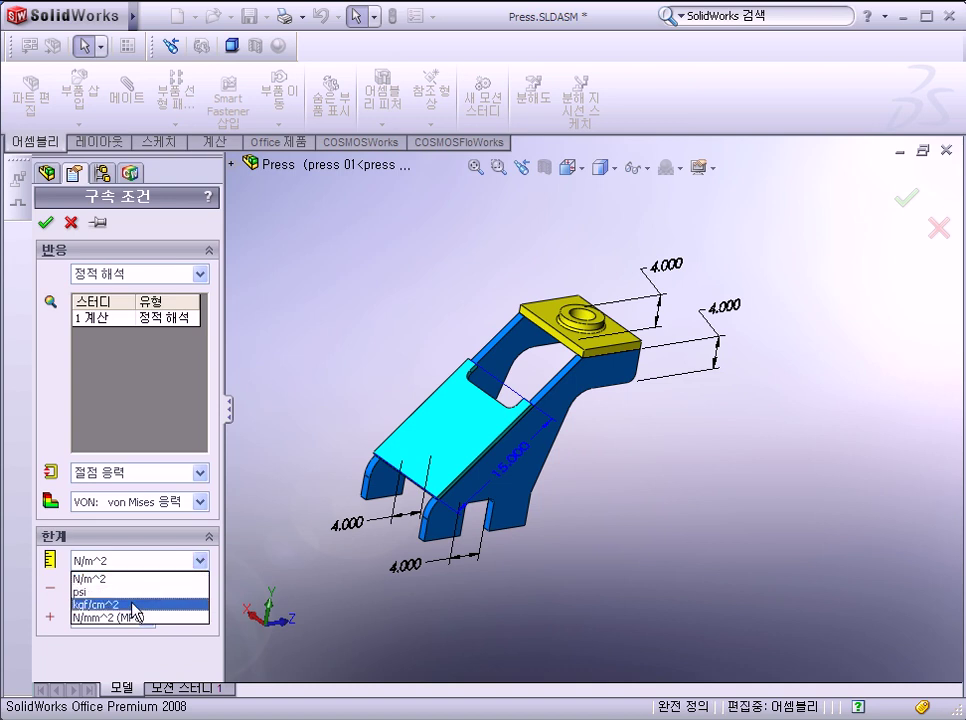
{"action": "left_click", "coordinate": [100, 591]}
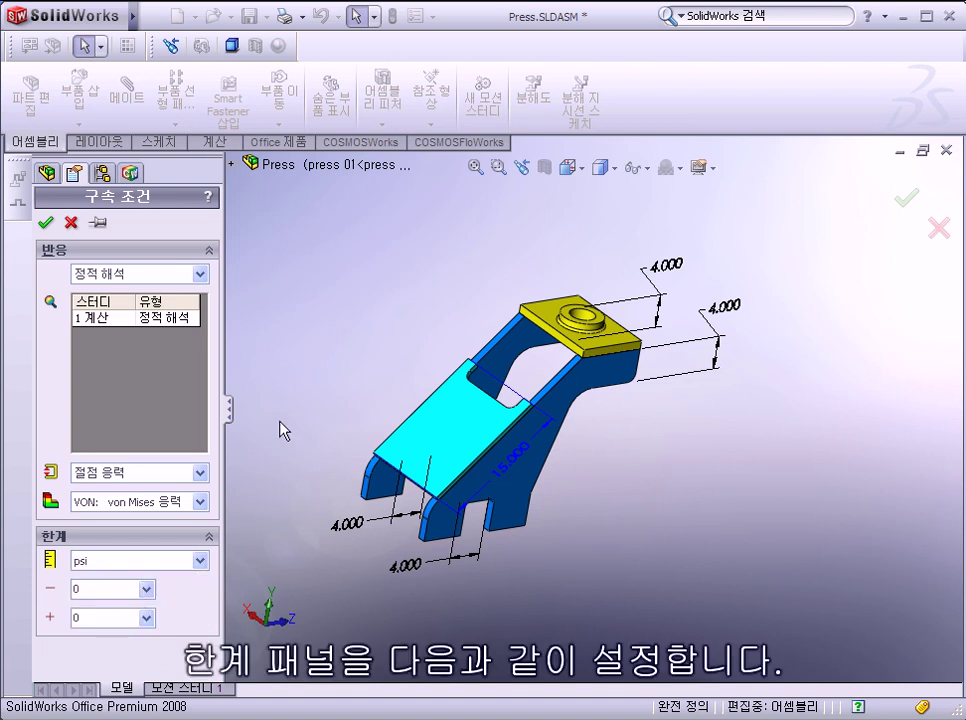
{"action": "double_click", "coordinate": [92, 612]}
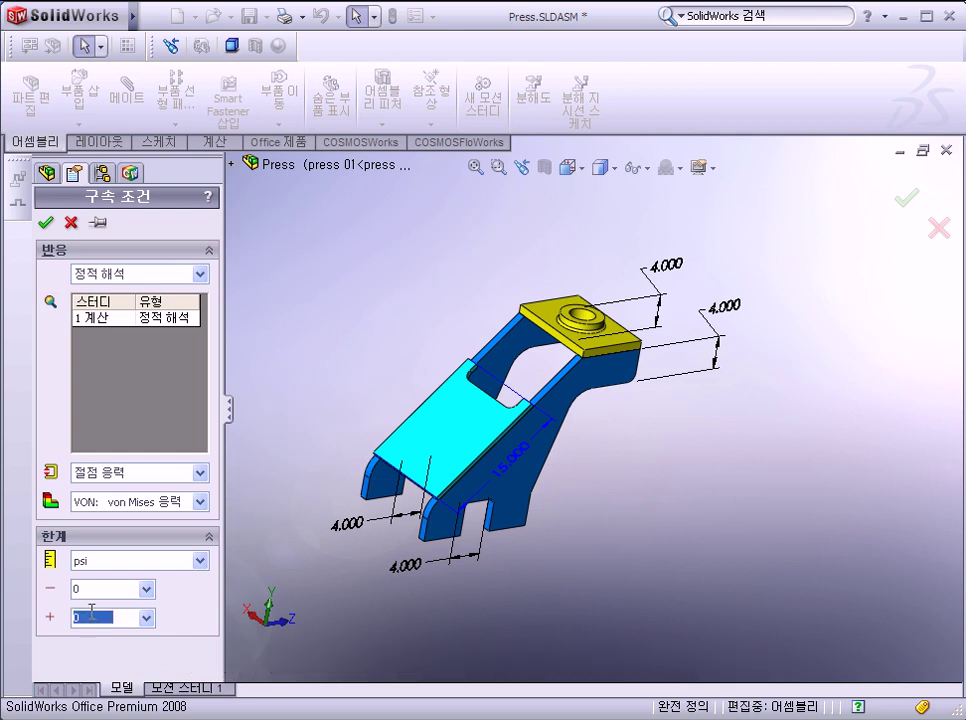
{"action": "type", "text": "15000"}
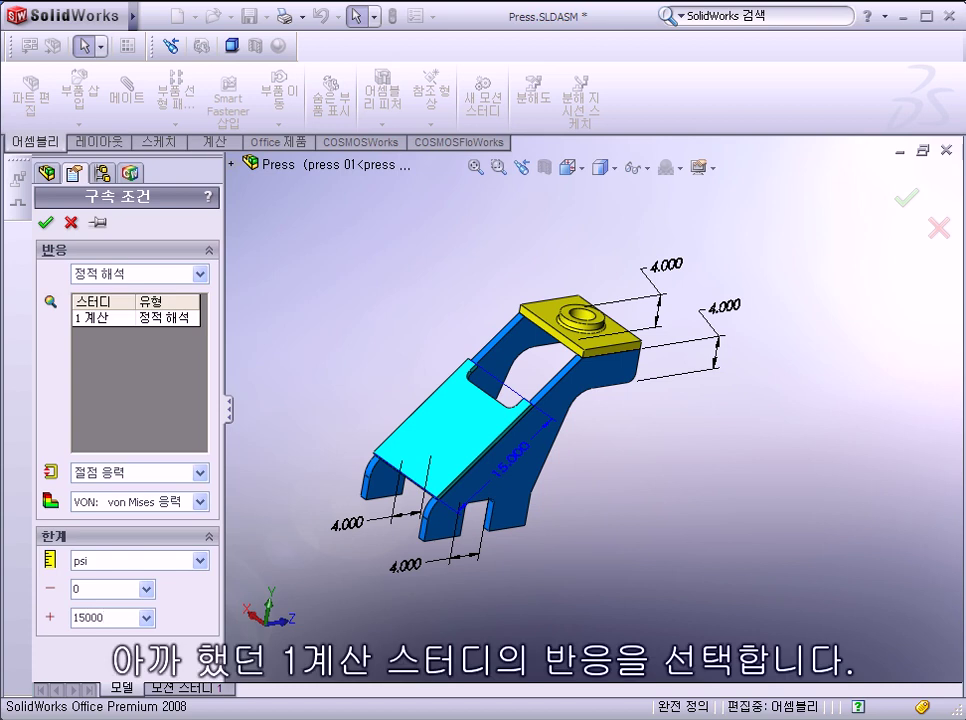
{"action": "left_click", "coordinate": [84, 316]}
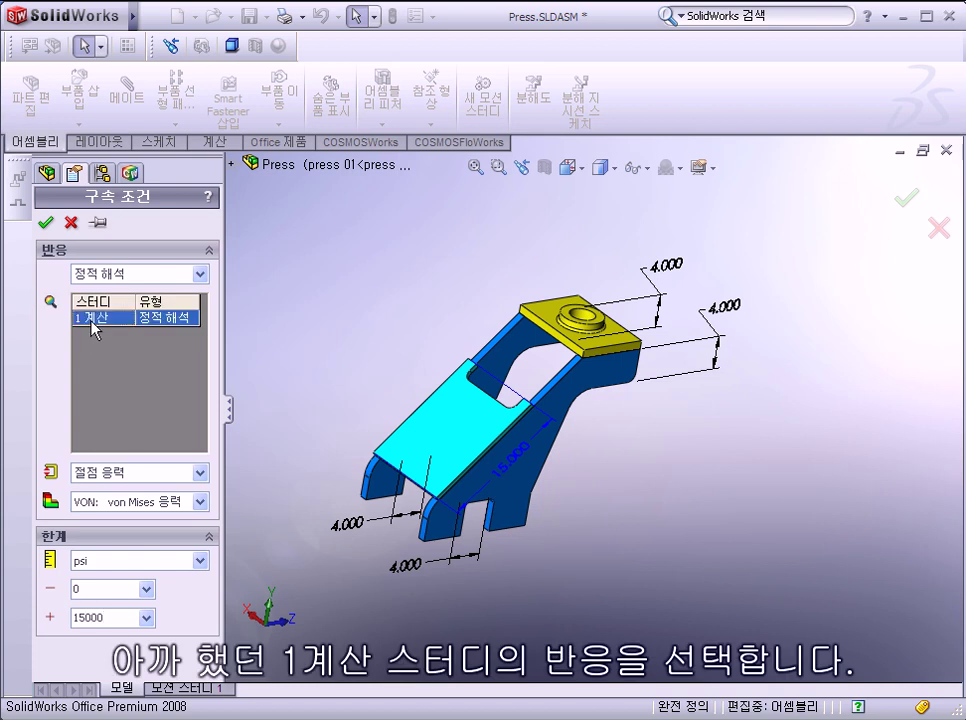
{"action": "left_click", "coordinate": [45, 222]}
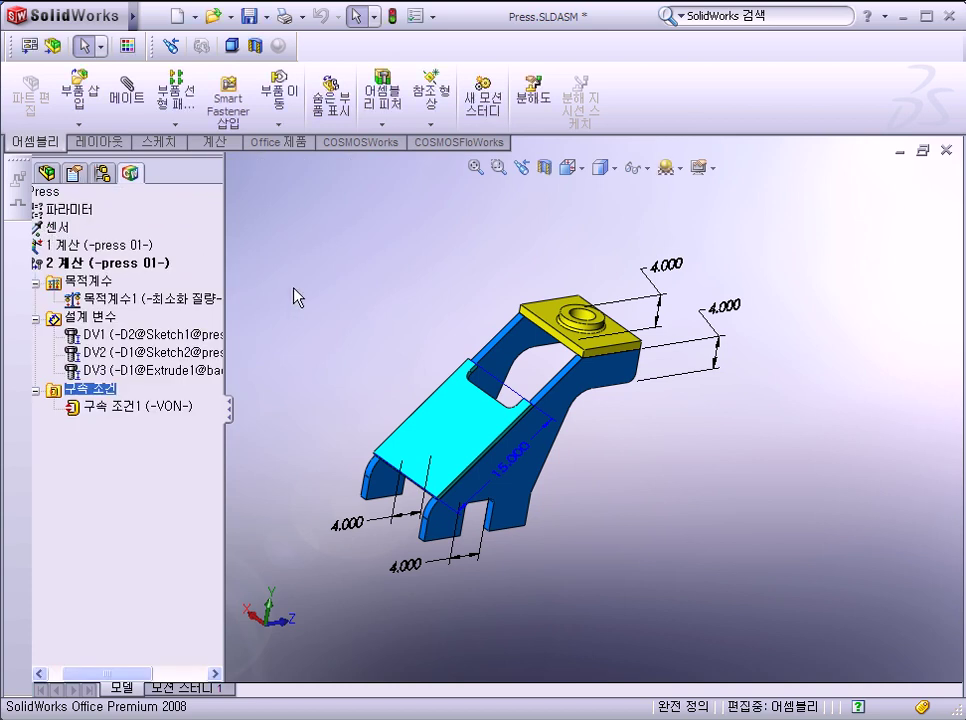
{"action": "left_click_drag", "start_coordinate": [108, 674], "coordinate": [94, 674]}
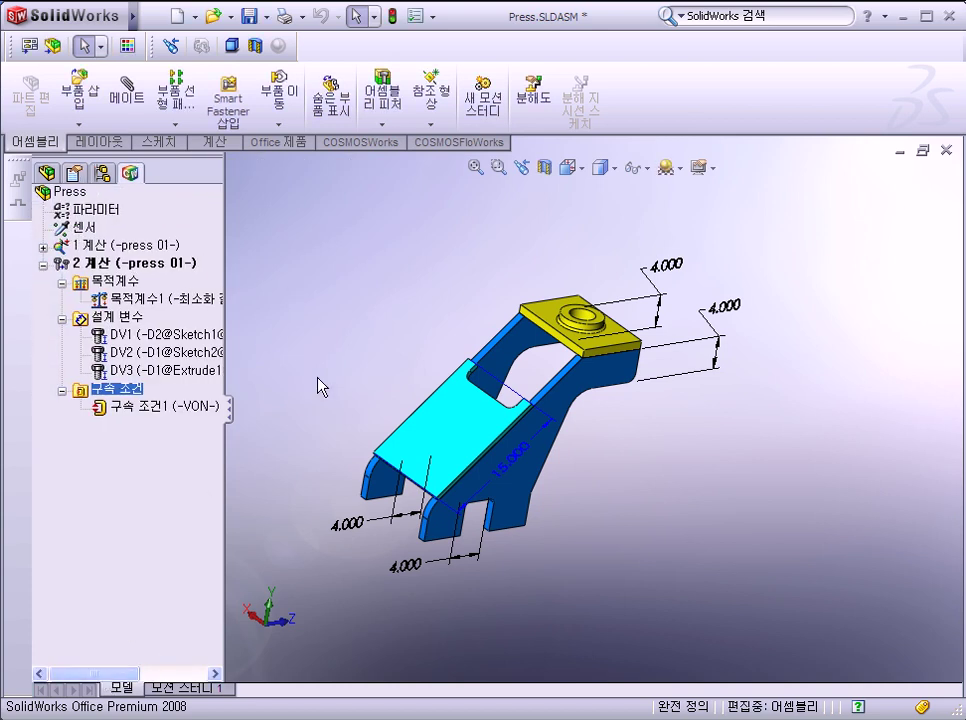
Add constraint 구속 조건2 limiting 1 계산's URES displacement to 0–0.04 in
{"action": "right_click", "coordinate": [140, 394]}
{"action": "left_click", "coordinate": [148, 404]}
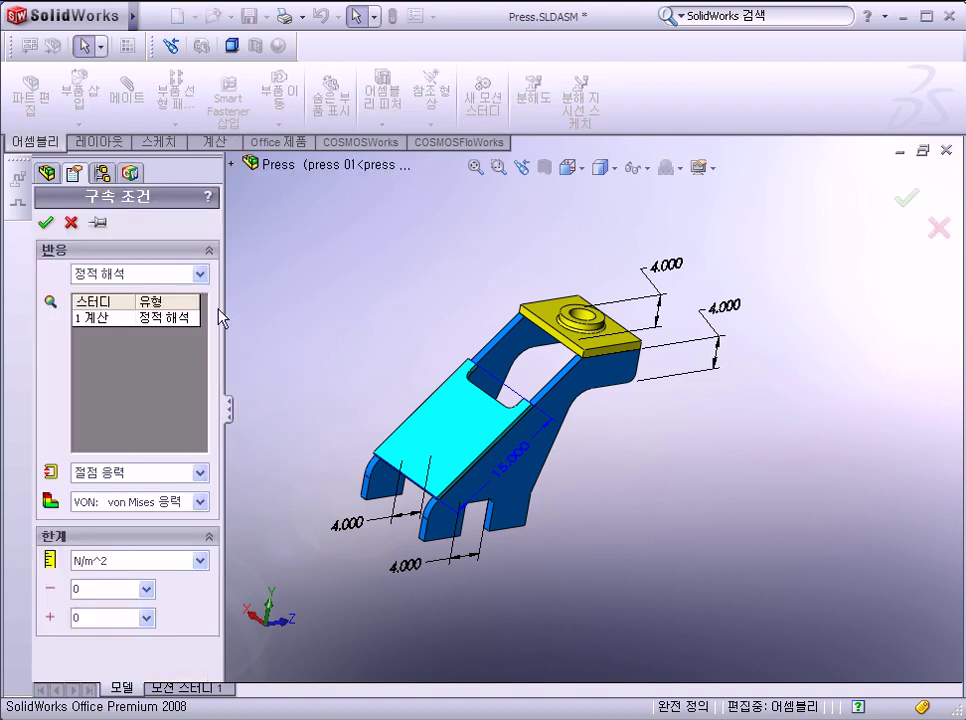
{"action": "left_click", "coordinate": [199, 274]}
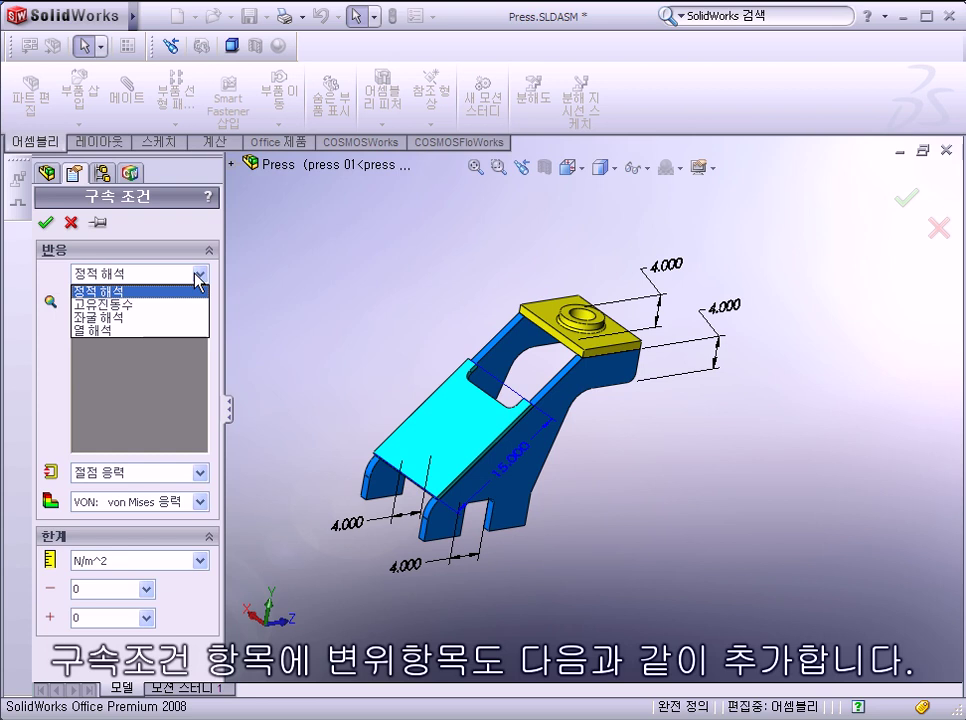
{"action": "left_click", "coordinate": [197, 274]}
{"action": "left_click", "coordinate": [199, 473]}
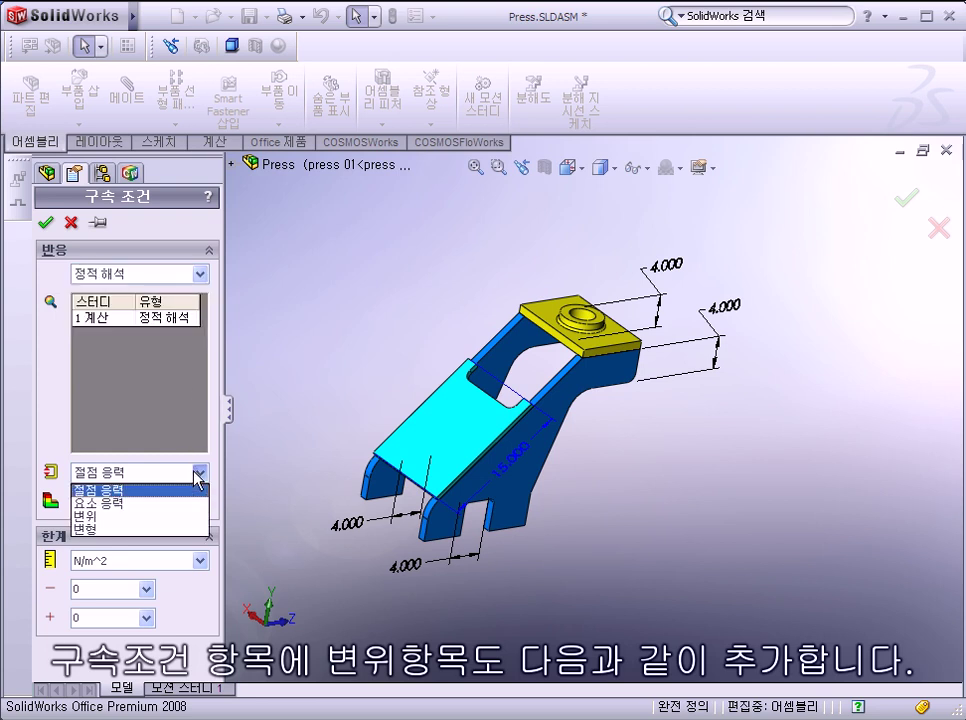
{"action": "left_click", "coordinate": [137, 517]}
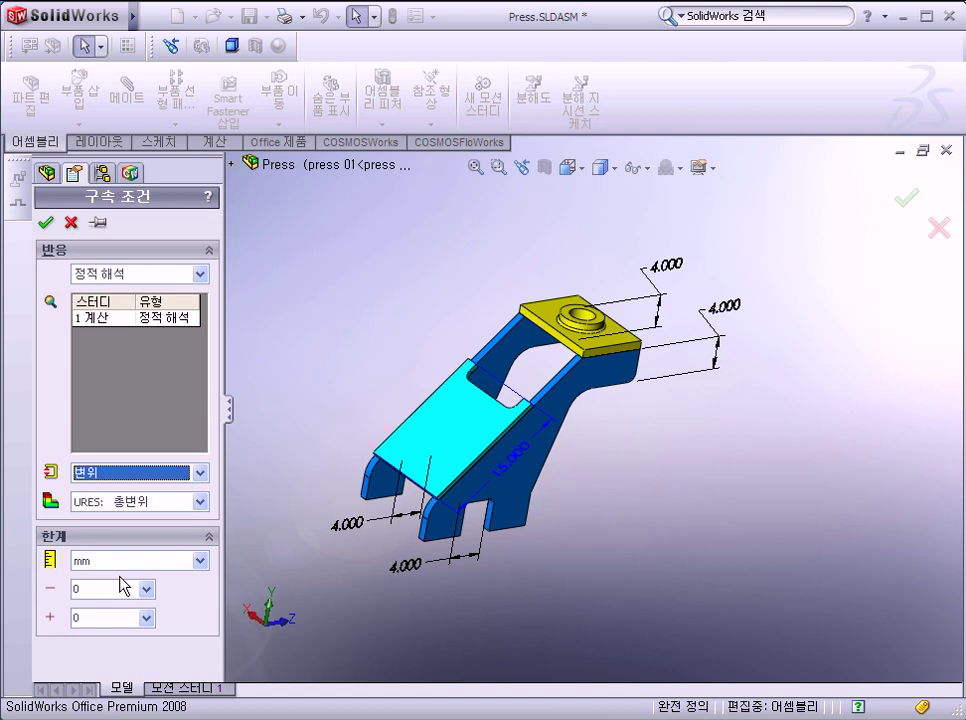
{"action": "left_click", "coordinate": [200, 561]}
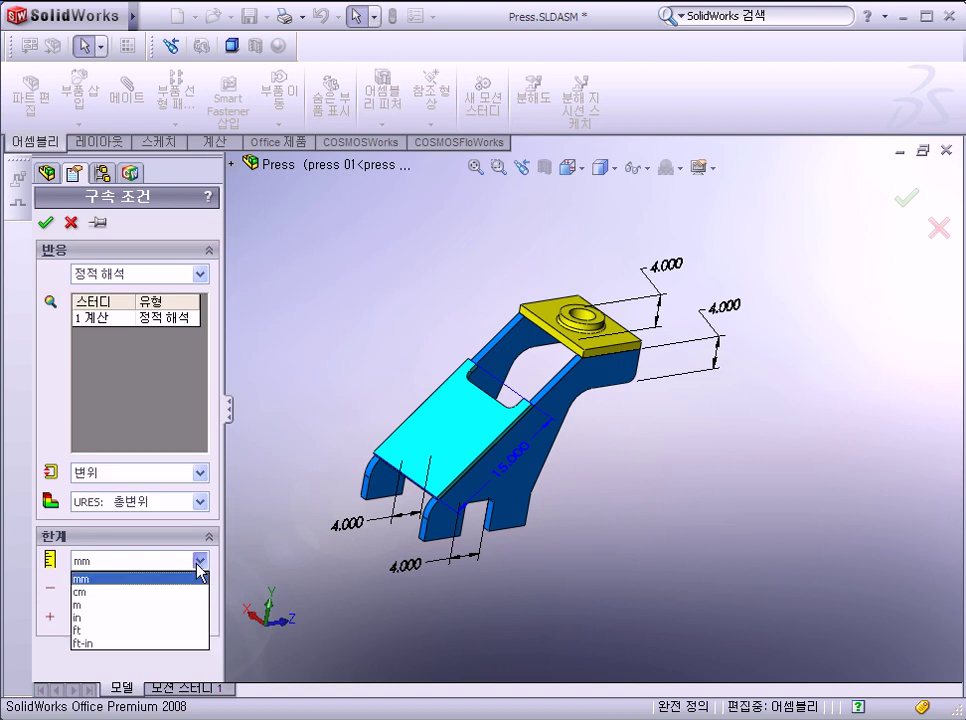
{"action": "left_click", "coordinate": [126, 618]}
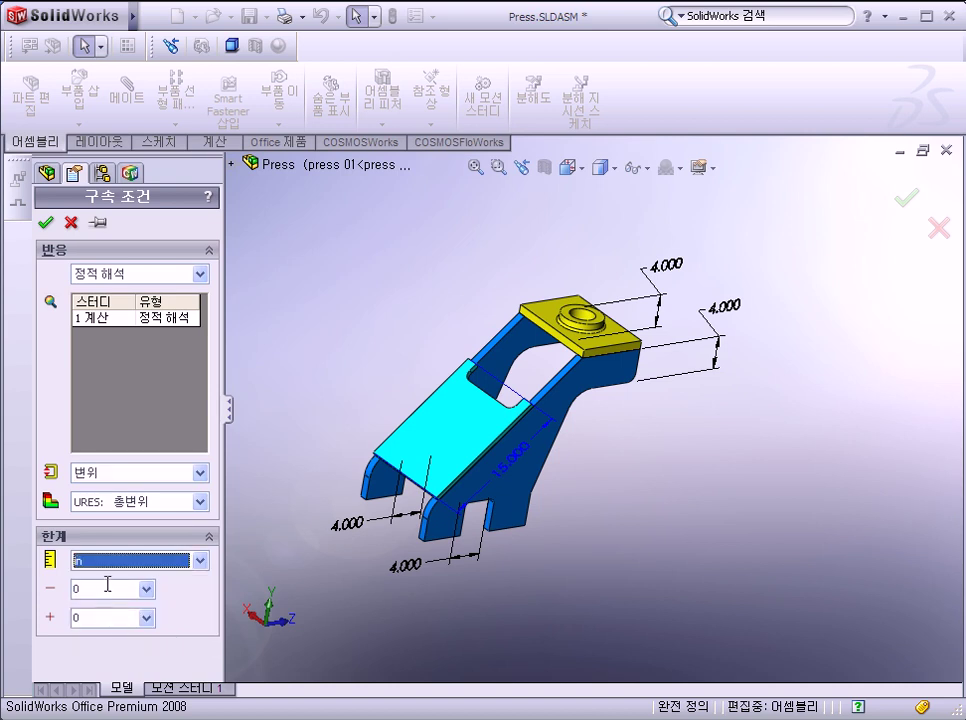
{"action": "double_click", "coordinate": [93, 618]}
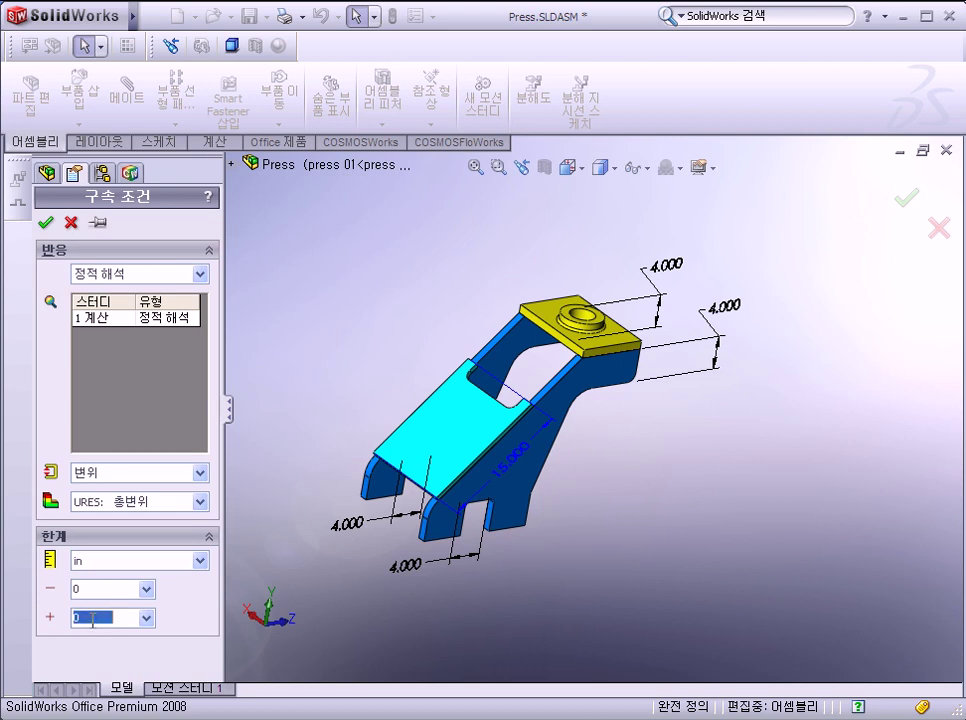
{"action": "type", "text": "0.04"}
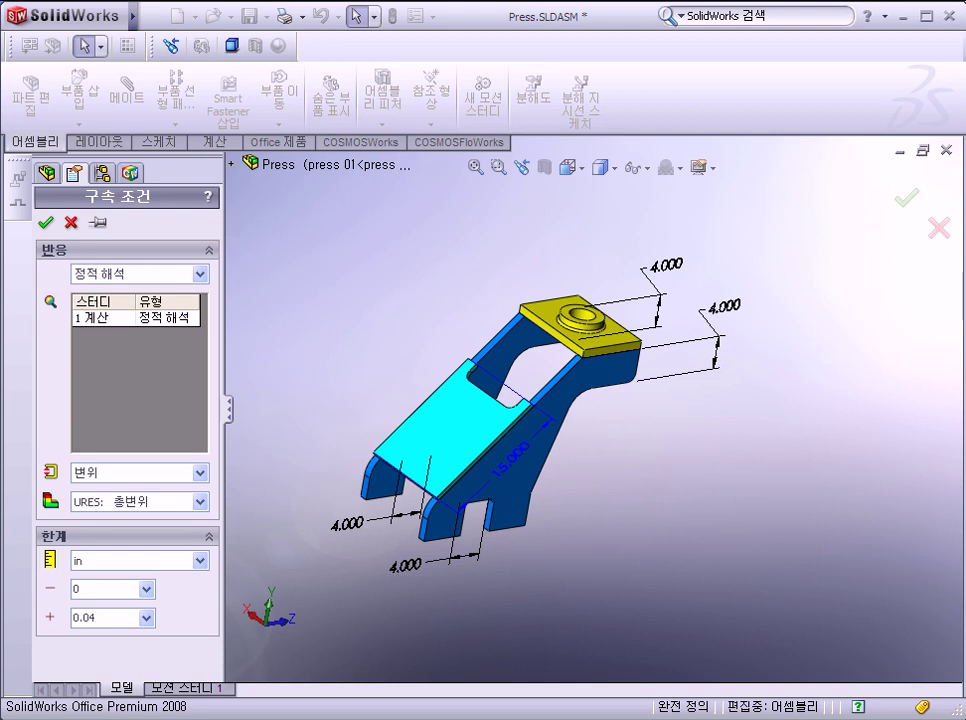
{"action": "left_click", "coordinate": [80, 318]}
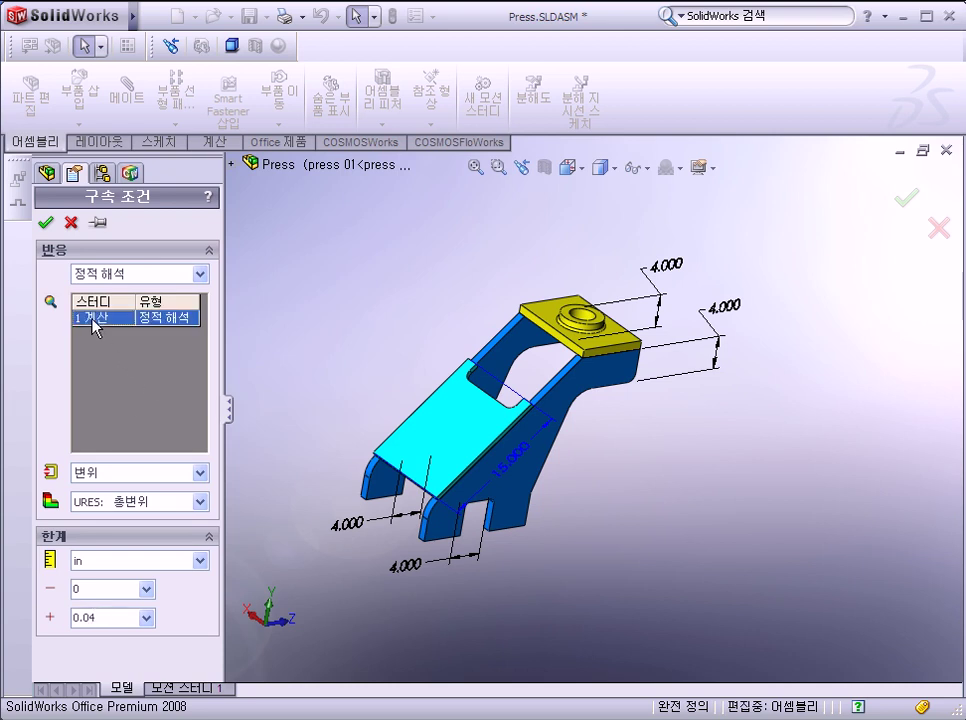
{"action": "left_click", "coordinate": [45, 222]}
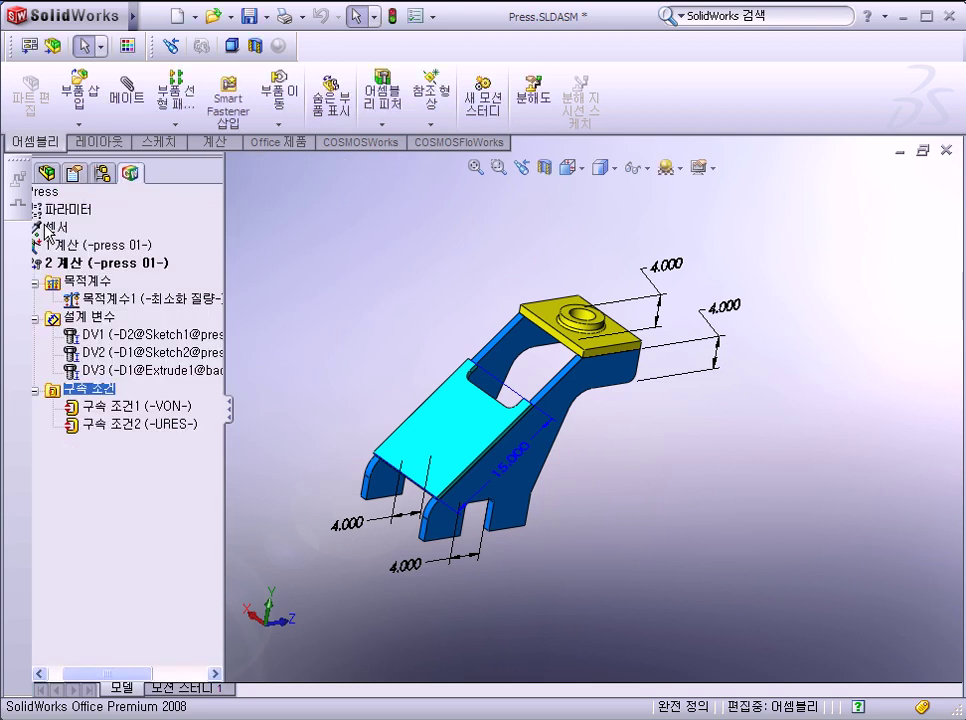
{"action": "left_click_drag", "start_coordinate": [86, 674], "coordinate": [80, 676]}
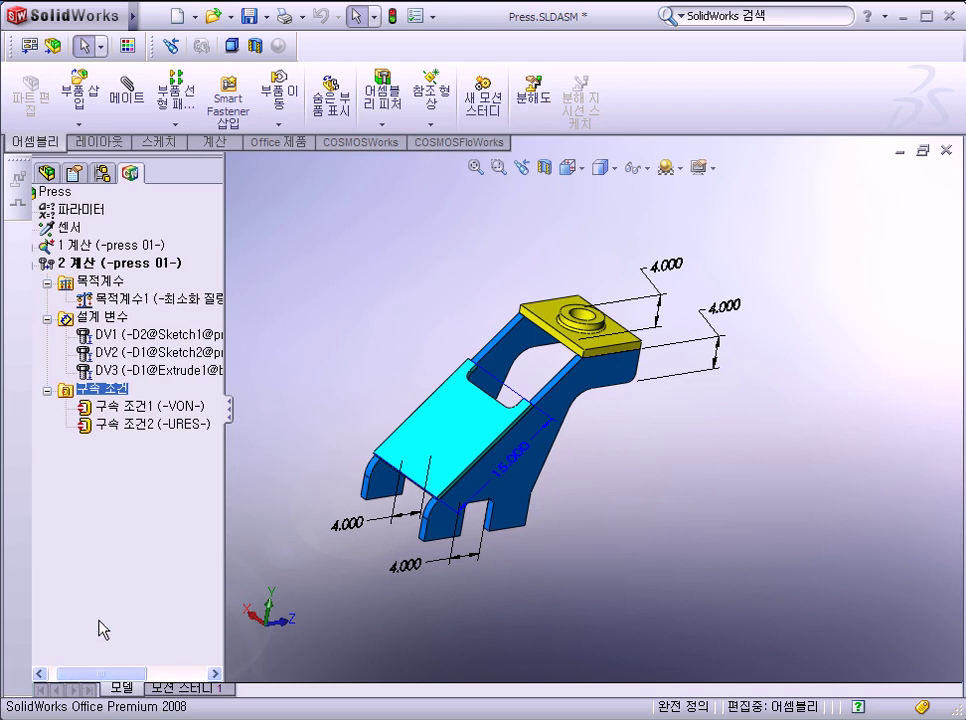
{"action": "left_click_drag", "start_coordinate": [258, 479], "coordinate": [406, 477]}
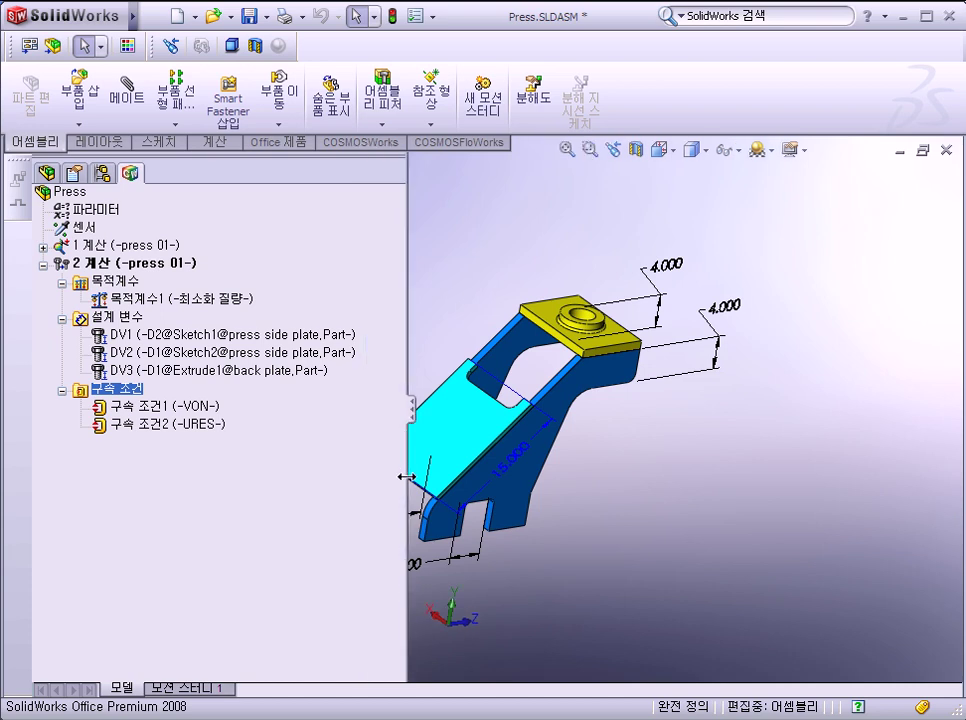
{"action": "left_click_drag", "start_coordinate": [304, 478], "coordinate": [218, 477]}
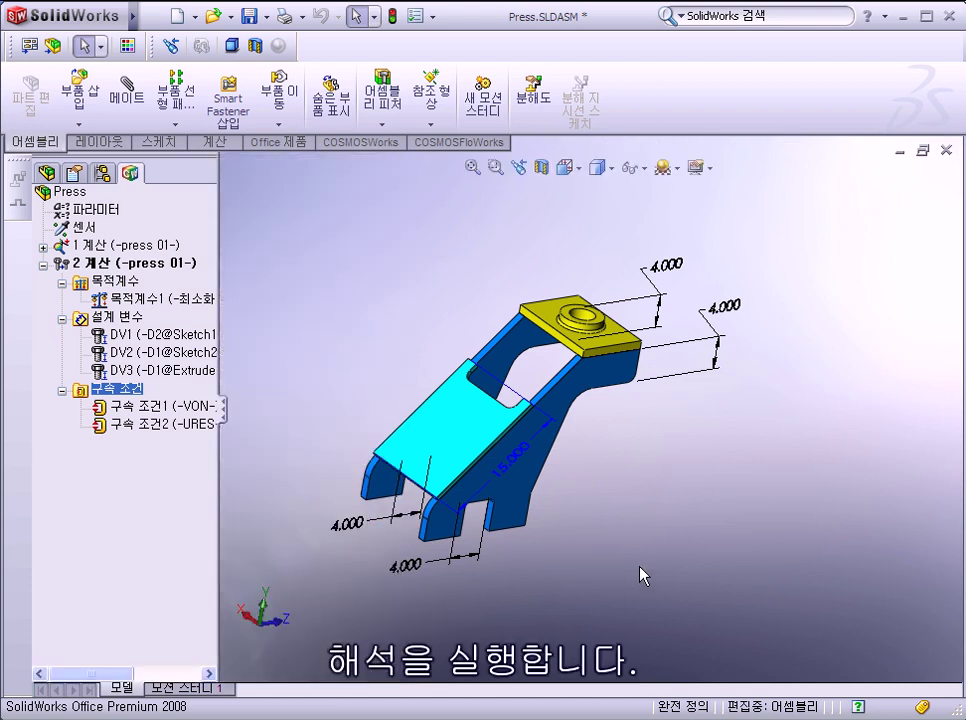
Run the 2 계산 optimization study until the 최적화 성공 message appears
{"action": "right_click", "coordinate": [148, 268]}
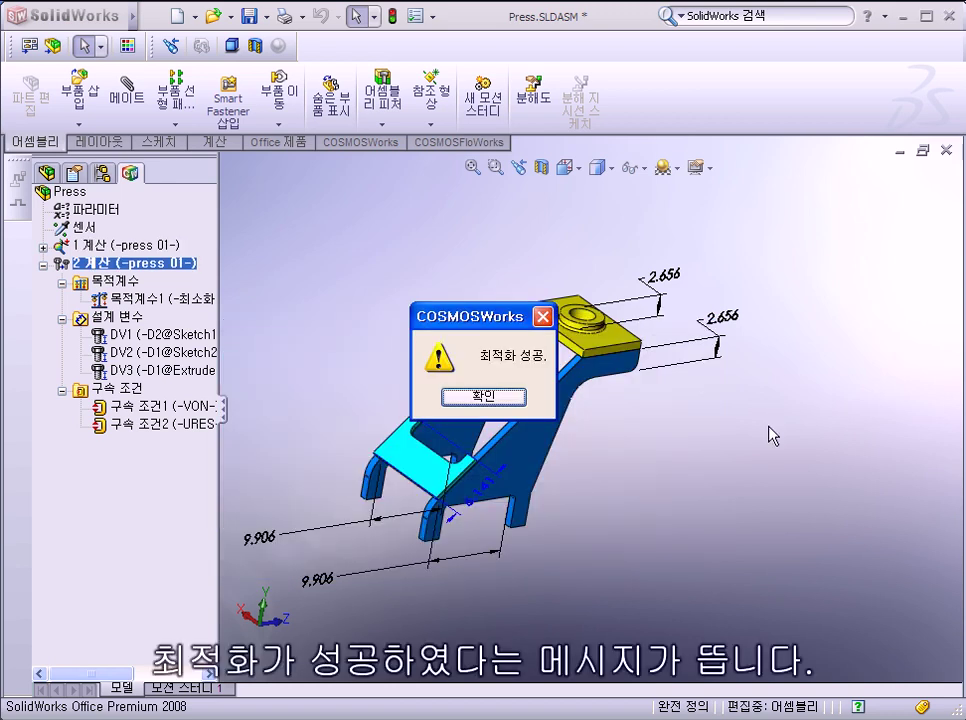
Switch between the initial 4.000 design and the final 2.656/9.906 design from several angles
{"action": "key", "text": "Return"}
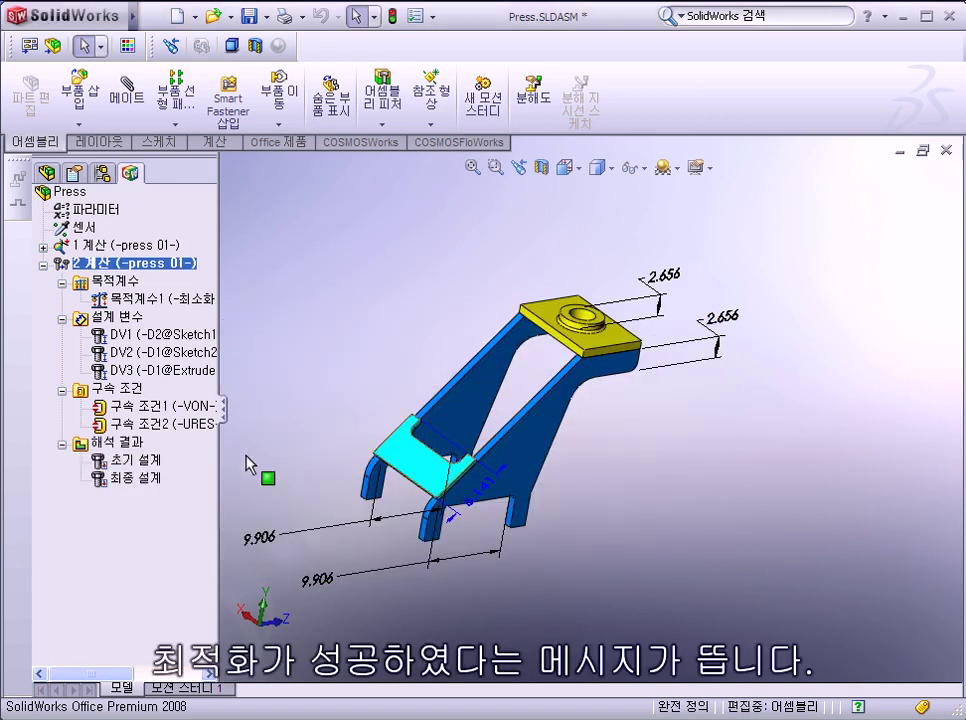
{"action": "left_click", "coordinate": [137, 461]}
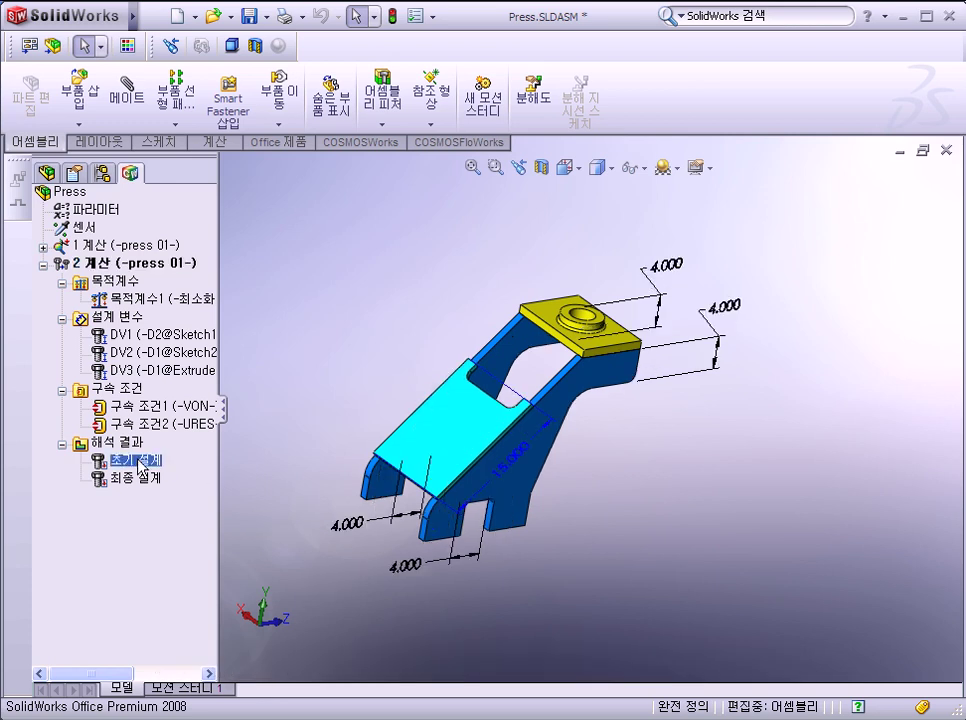
{"action": "left_click", "coordinate": [146, 479]}
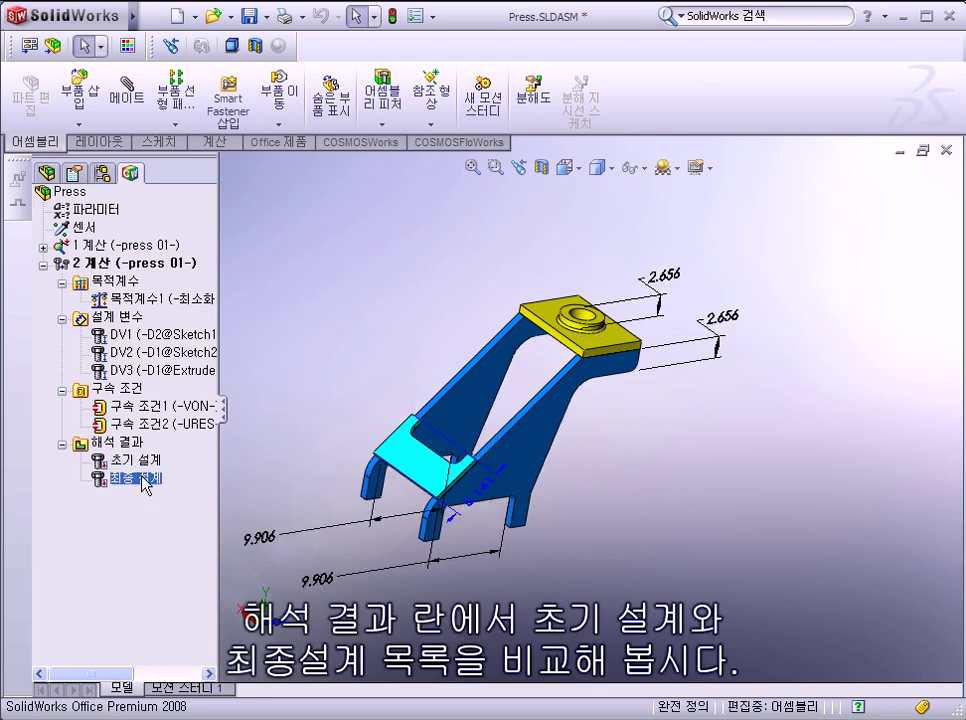
{"action": "middle_click_drag", "start_coordinate": [513, 540], "coordinate": [453, 537]}
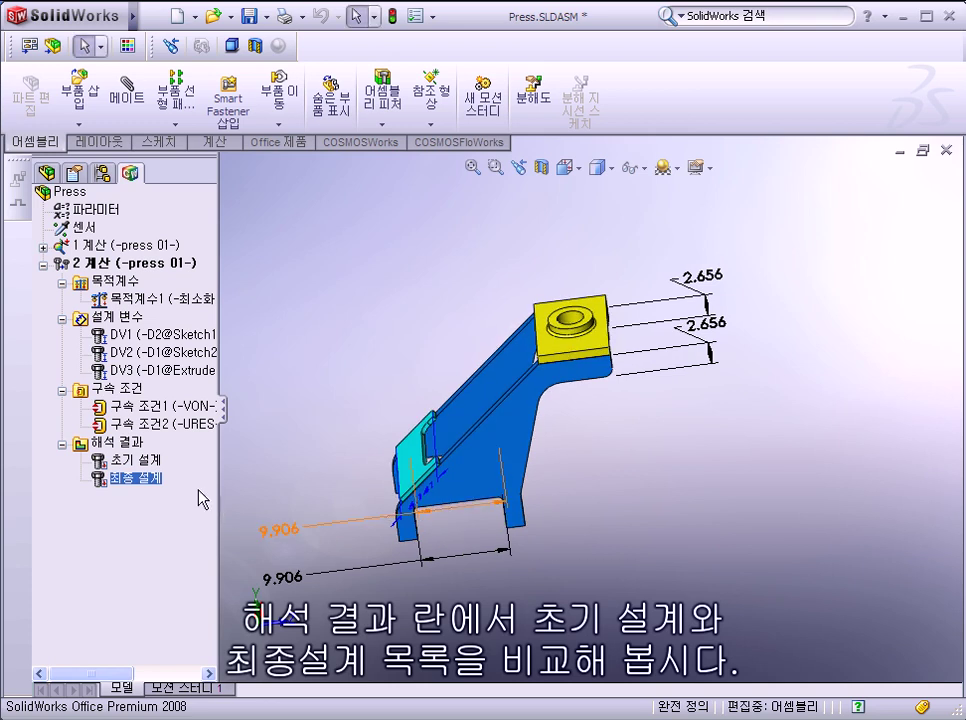
{"action": "left_click", "coordinate": [153, 462]}
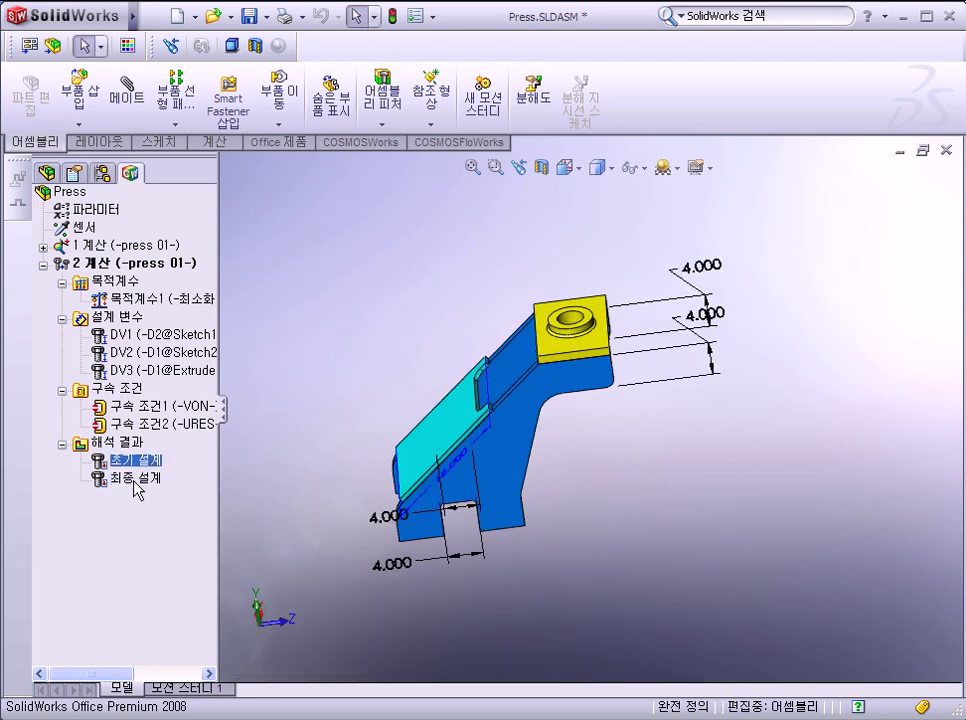
{"action": "left_click", "coordinate": [135, 479]}
{"action": "left_click", "coordinate": [135, 462]}
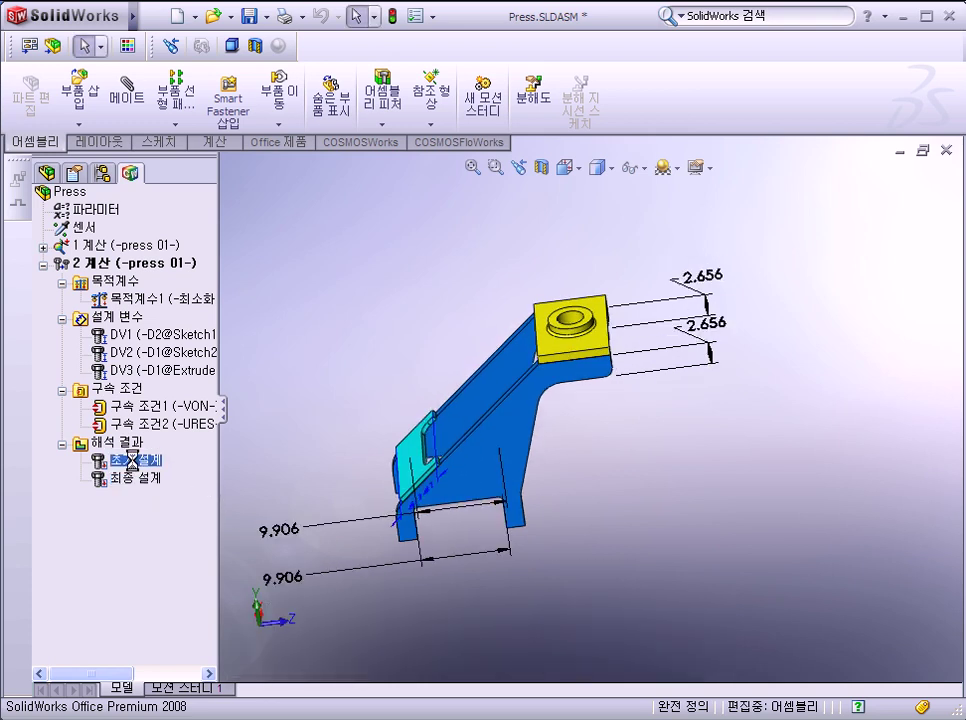
{"action": "left_click", "coordinate": [135, 479]}
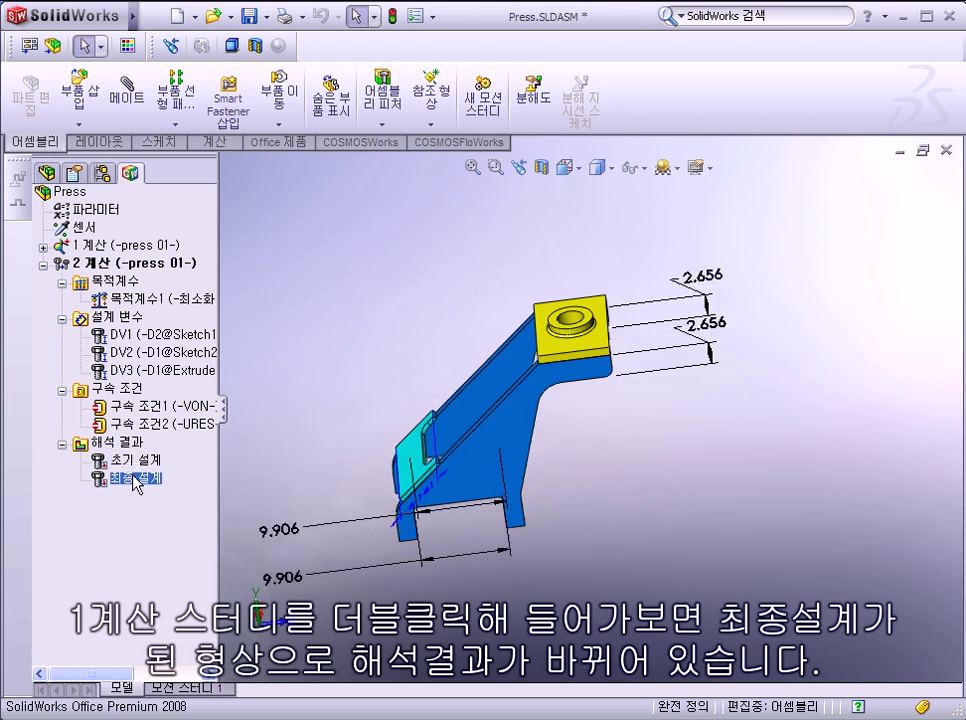
{"action": "middle_click_drag", "start_coordinate": [313, 416], "coordinate": [346, 416]}
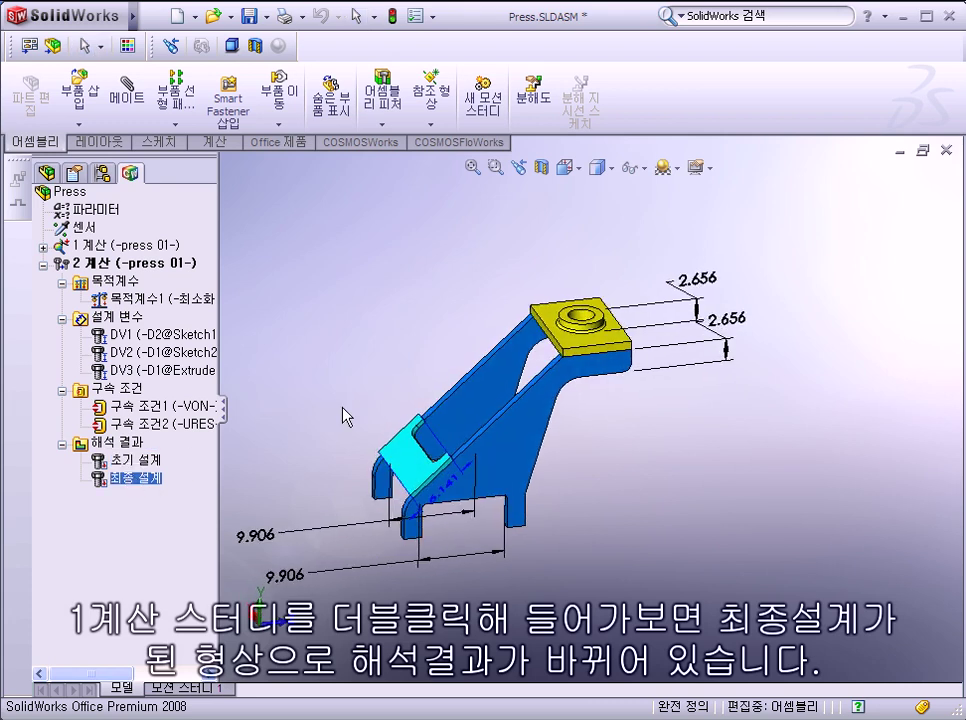
{"action": "left_click", "coordinate": [42, 246]}
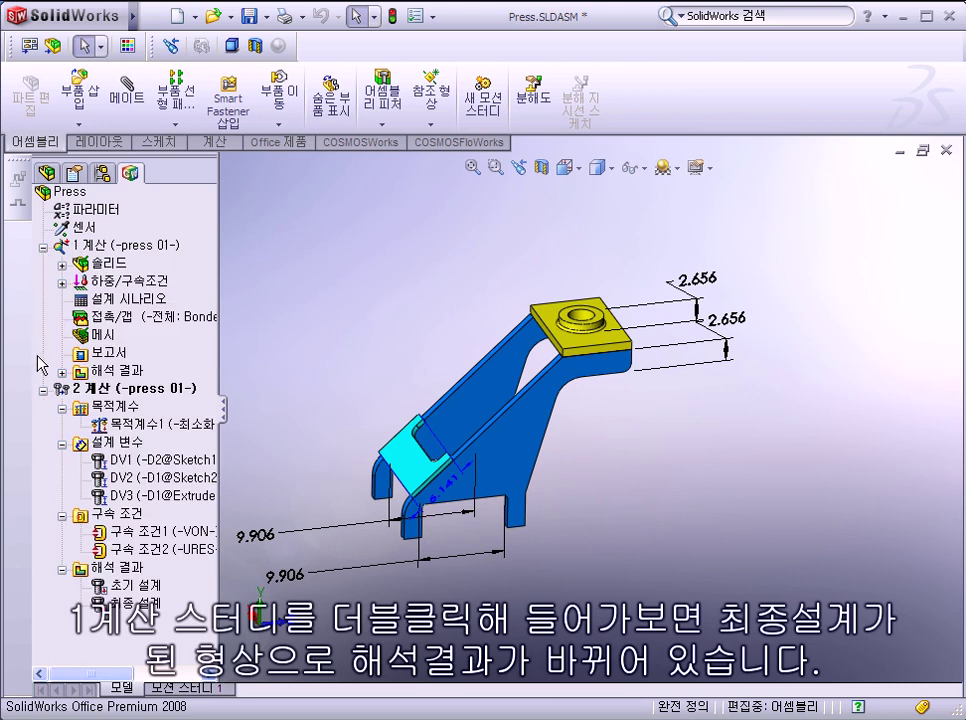
Show study 1's von Mises stress and URES displacement plots, then the initial and final designs
{"action": "left_click", "coordinate": [62, 373]}
{"action": "double_click", "coordinate": [145, 388]}
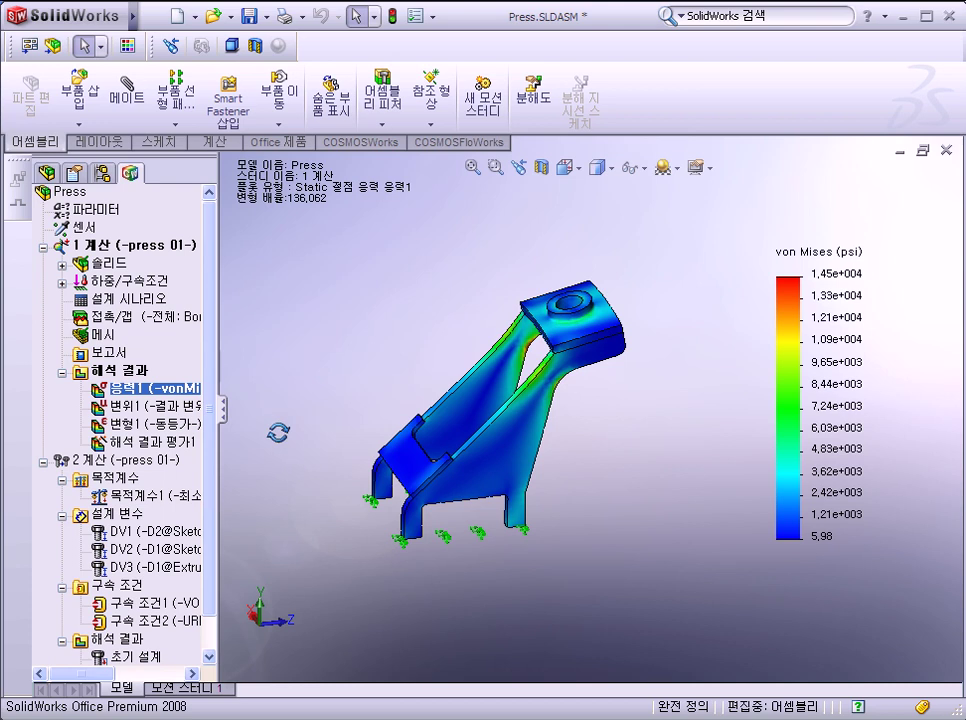
{"action": "middle_click_drag", "start_coordinate": [276, 431], "coordinate": [276, 403]}
{"action": "double_click", "coordinate": [186, 410]}
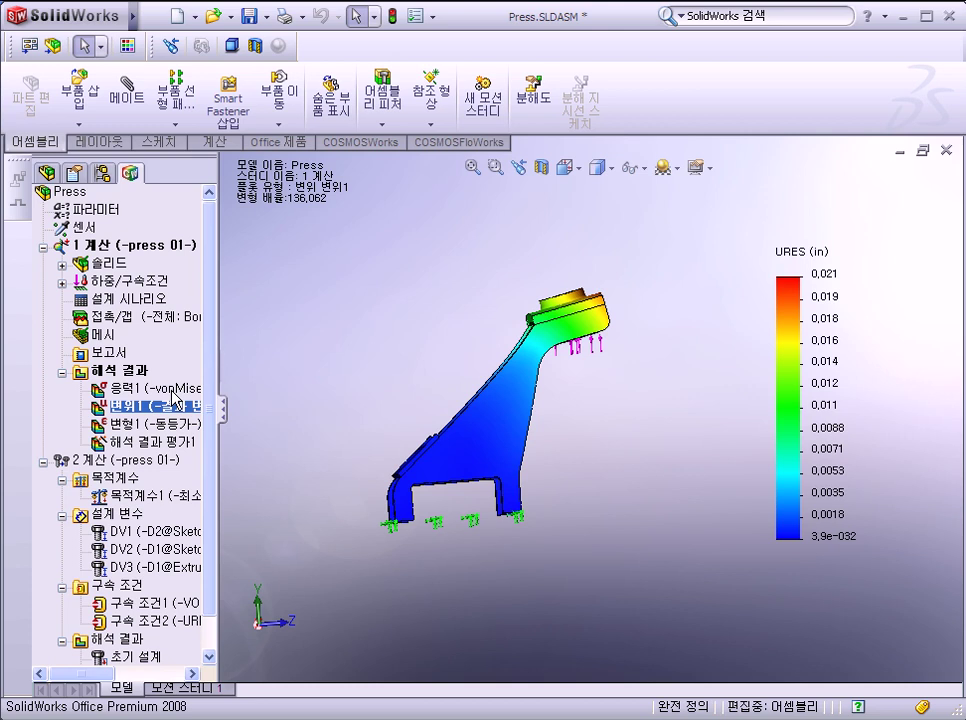
{"action": "double_click", "coordinate": [136, 656]}
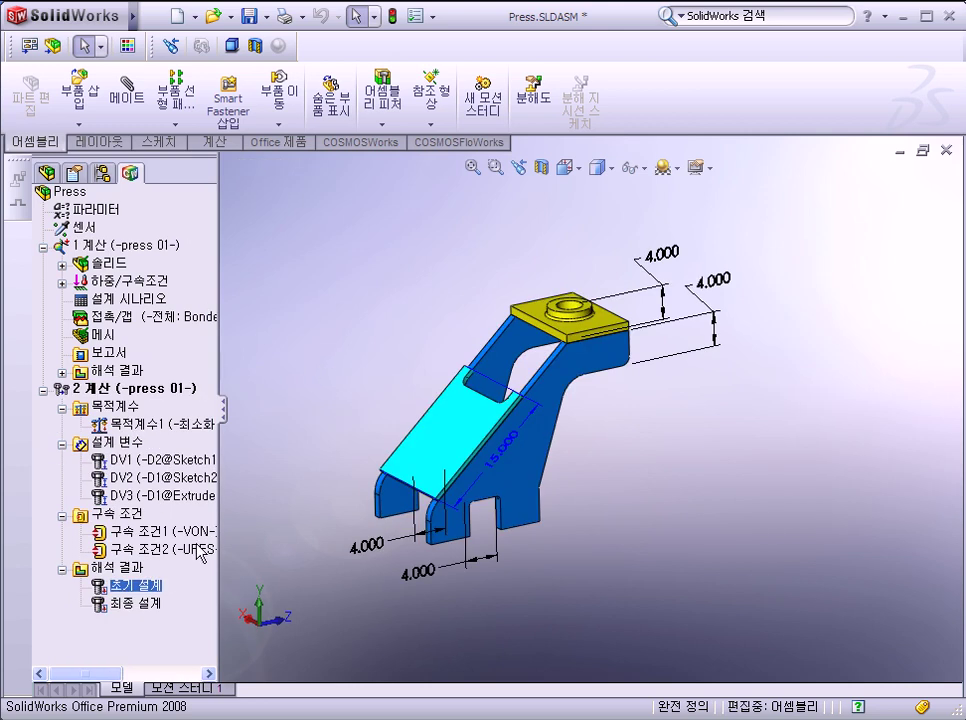
{"action": "double_click", "coordinate": [134, 604]}
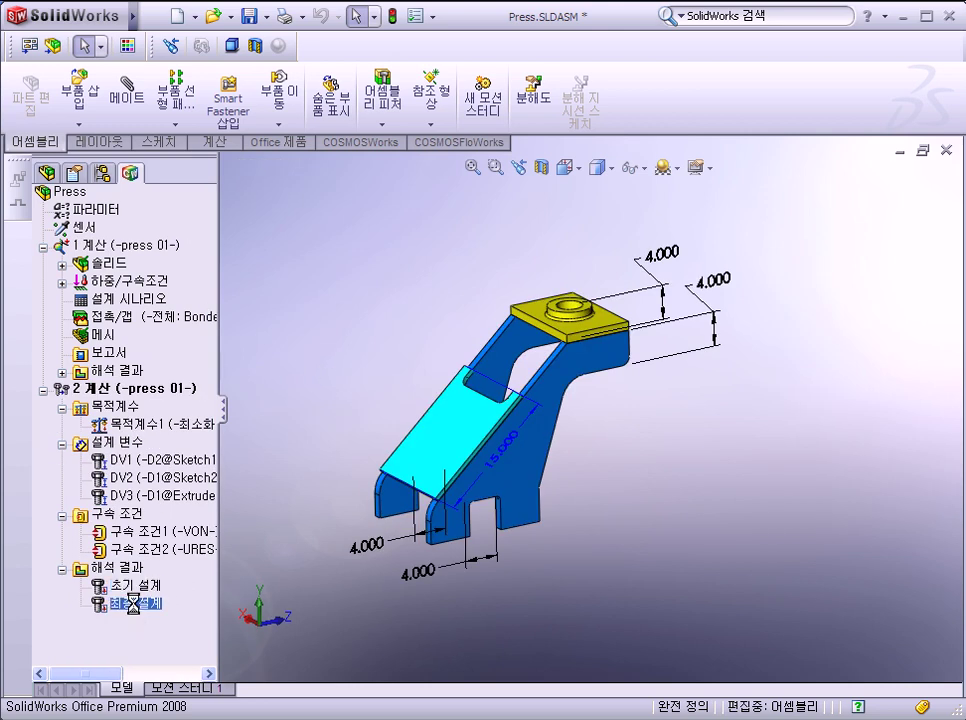
Review stress, URES, ESTRN strain and safety-factor results, then show the dimensioned final design
{"action": "left_click", "coordinate": [62, 370]}
{"action": "double_click", "coordinate": [130, 388]}
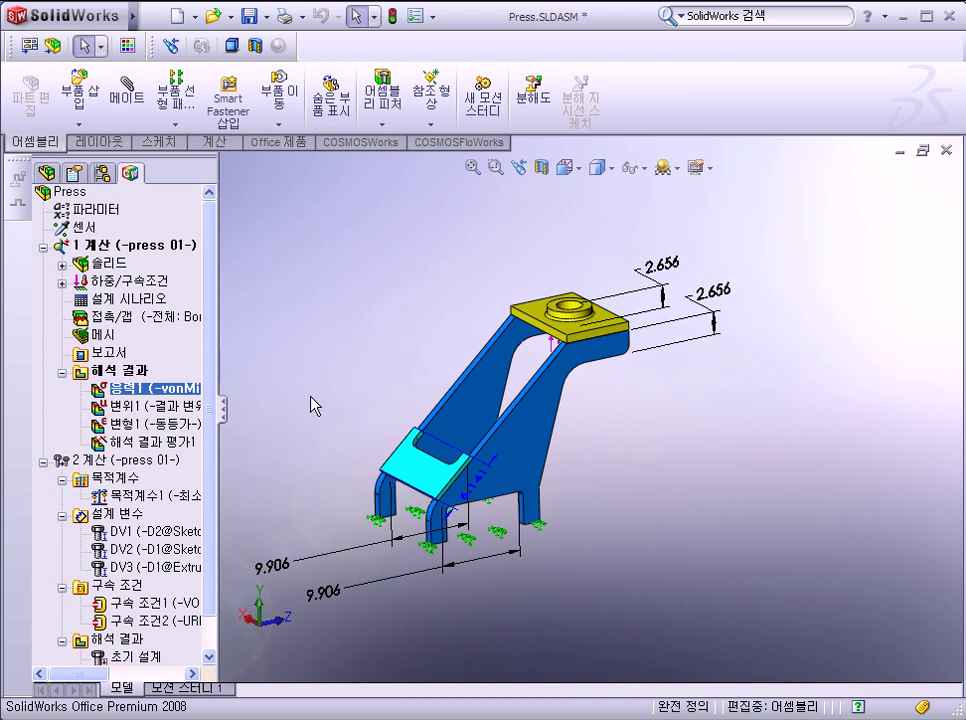
{"action": "middle_click_drag", "start_coordinate": [577, 477], "coordinate": [520, 490]}
{"action": "double_click", "coordinate": [150, 406]}
{"action": "double_click", "coordinate": [169, 428]}
{"action": "double_click", "coordinate": [154, 440]}
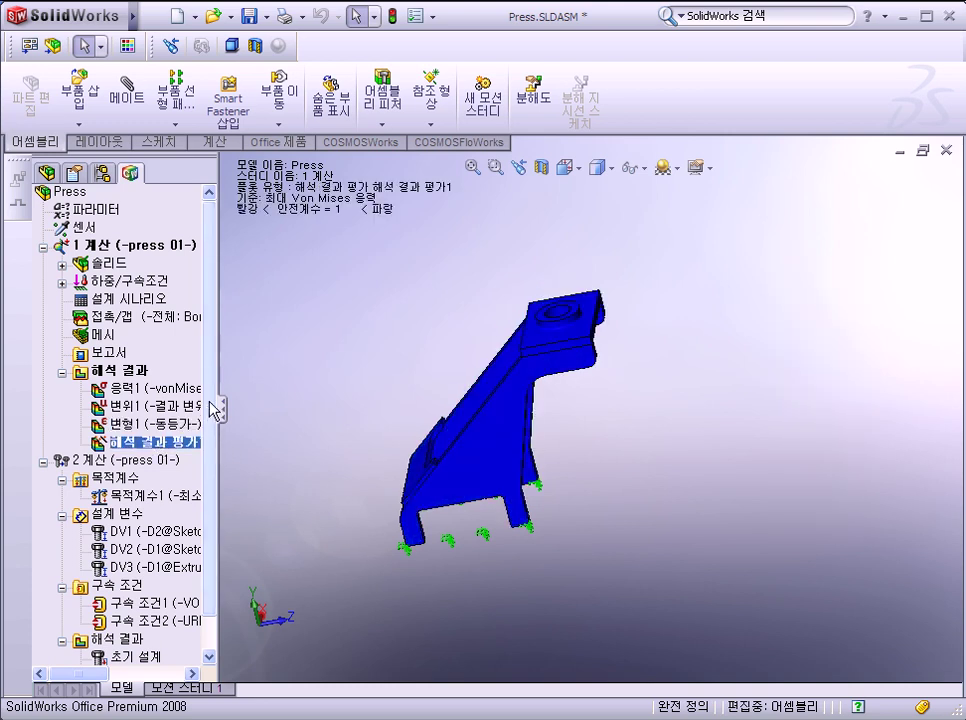
{"action": "scroll", "coordinate": [200, 420], "scroll_direction": "down", "scroll_amount": 2}
{"action": "double_click", "coordinate": [128, 645]}
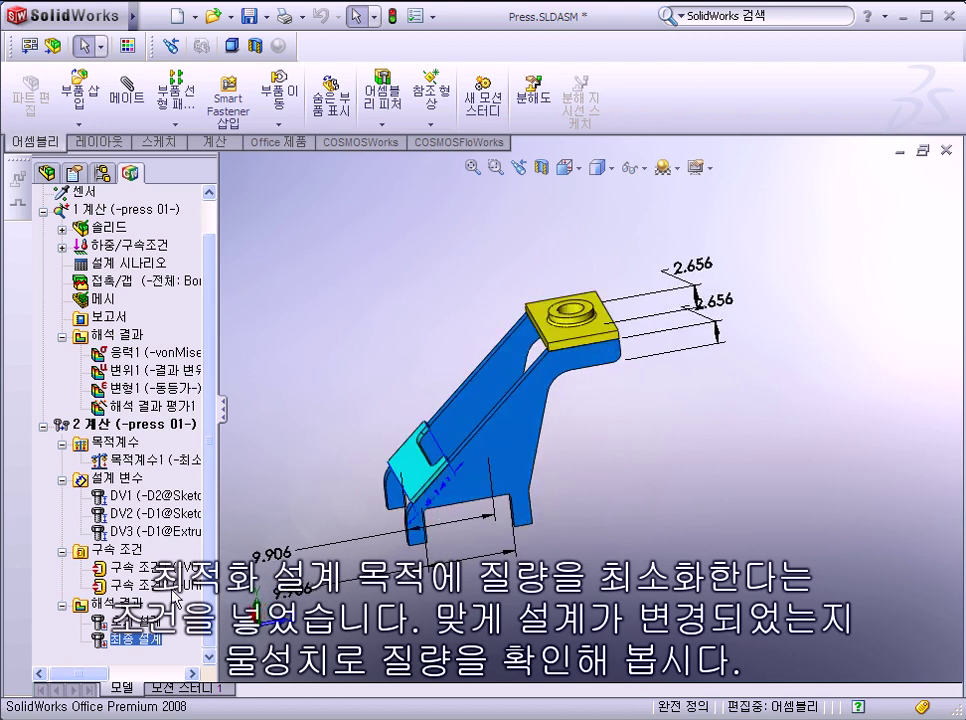
Check the initial design's mass properties, reading the mass of 163.649 lb
{"action": "left_click", "coordinate": [155, 460]}
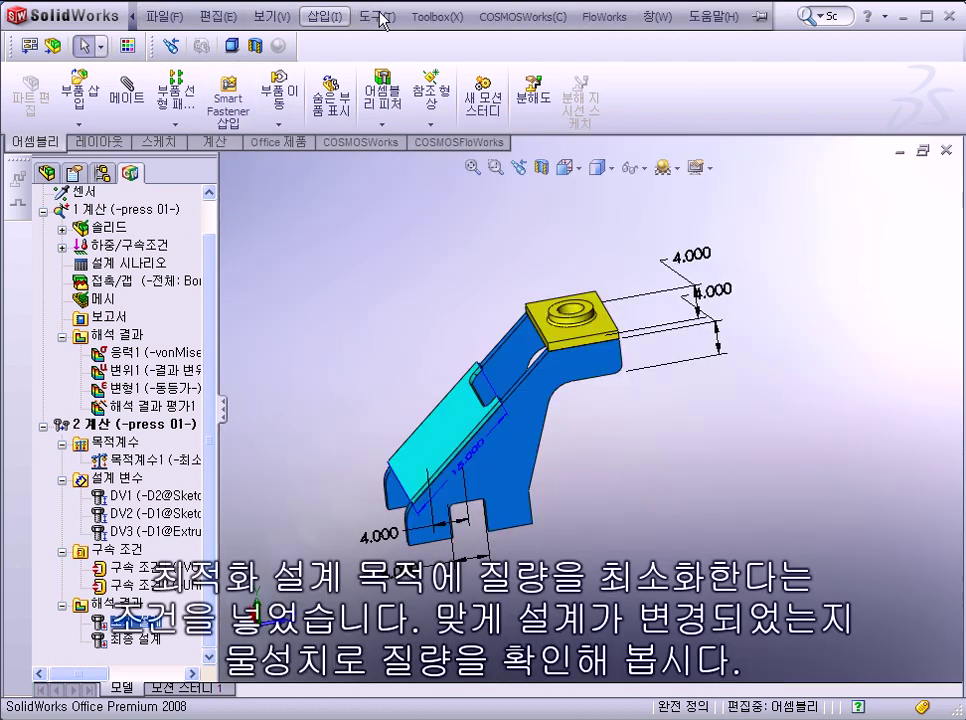
{"action": "left_click", "coordinate": [377, 16]}
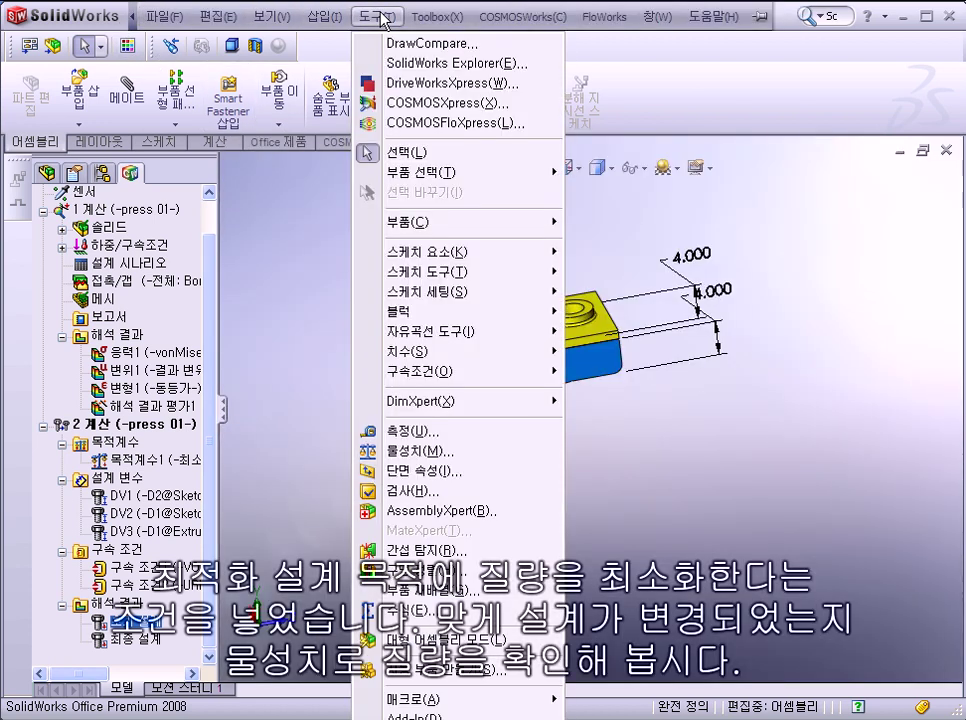
{"action": "left_click", "coordinate": [430, 451]}
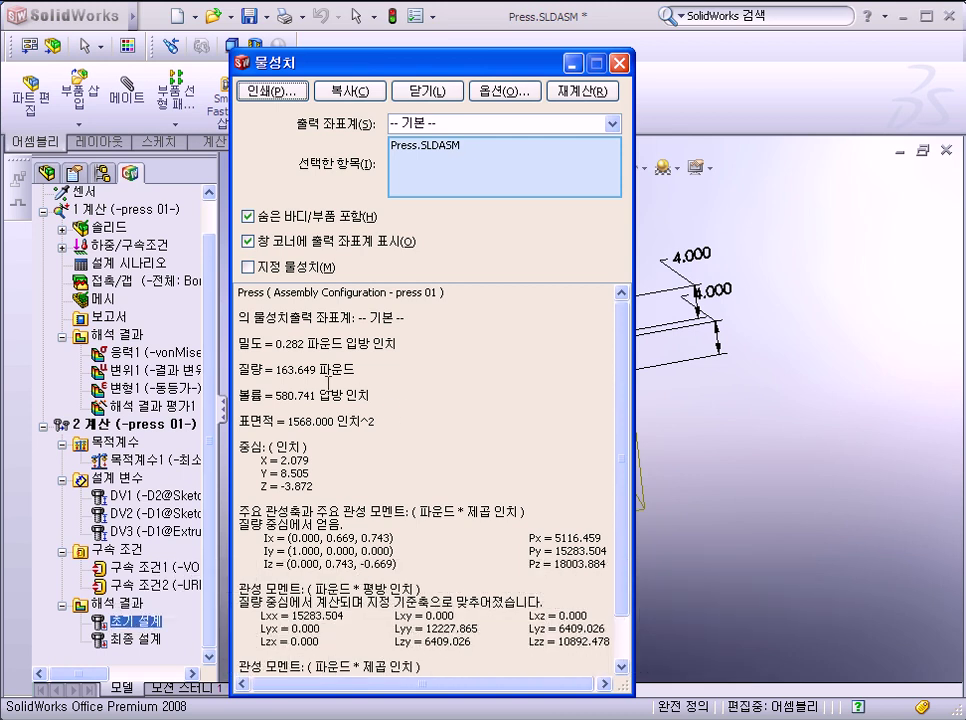
{"action": "left_click_drag", "start_coordinate": [276, 369], "coordinate": [318, 371]}
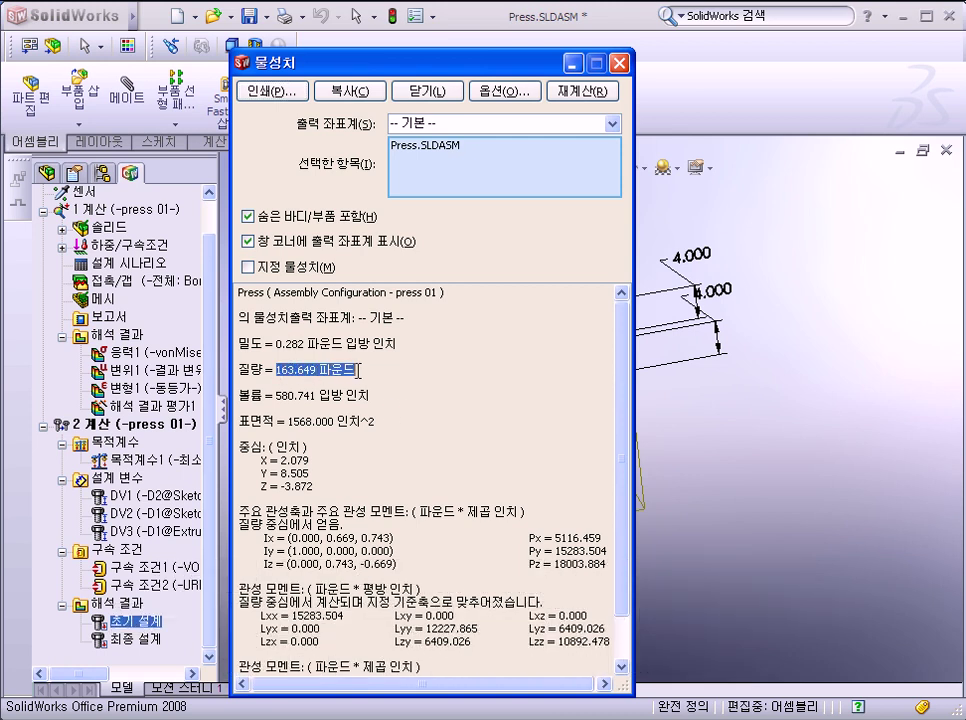
{"action": "left_click", "coordinate": [620, 64]}
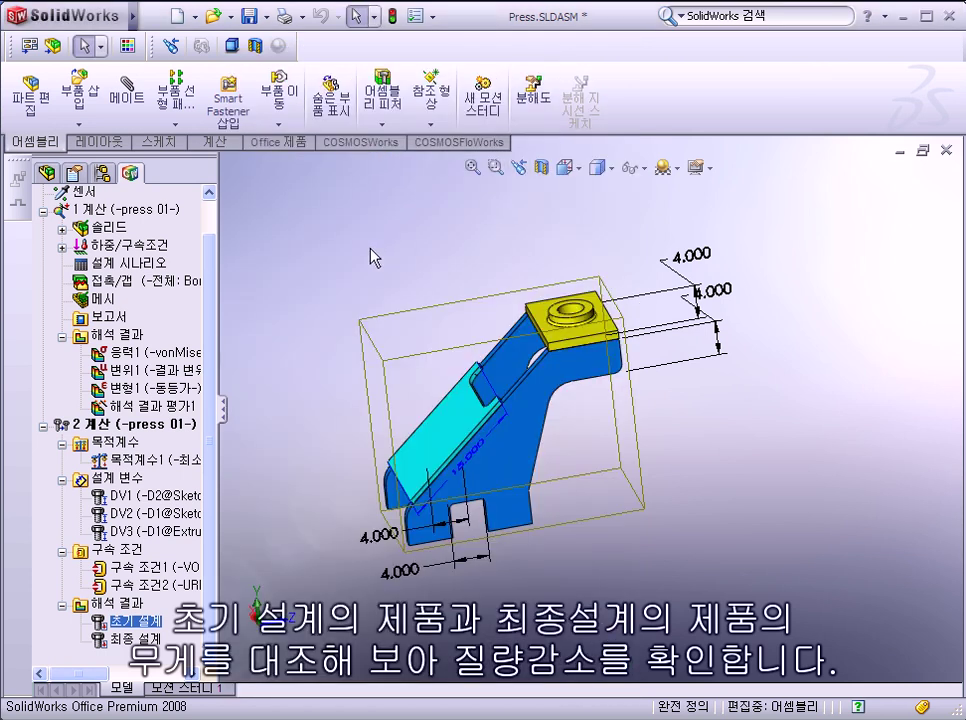
Check the final optimized design's mass properties, reading the reduced mass of 127.823 lb
{"action": "left_click", "coordinate": [145, 638]}
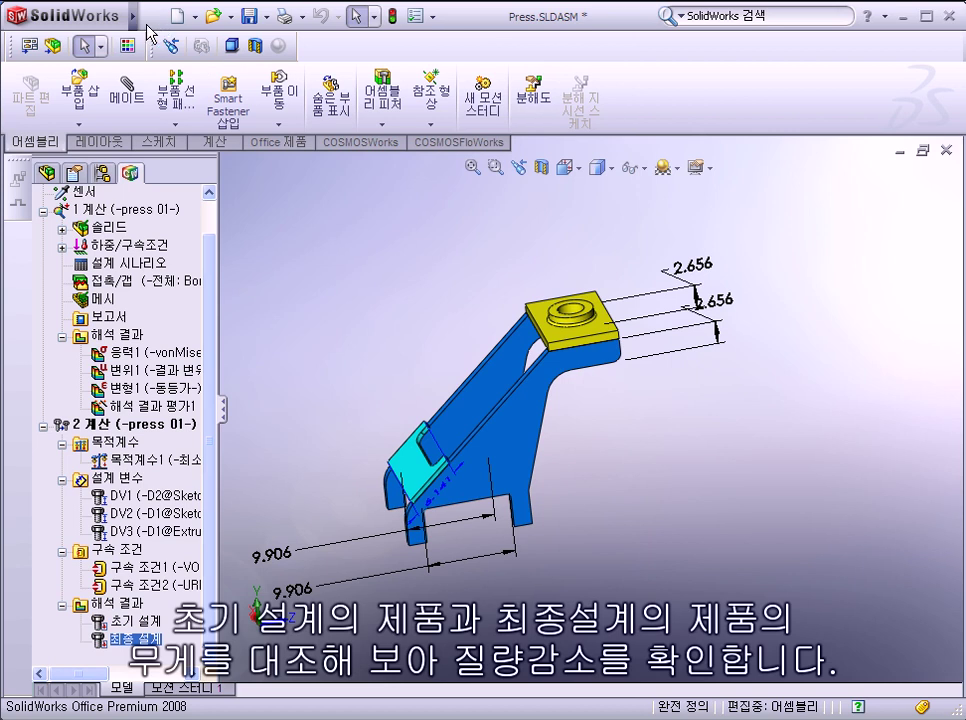
{"action": "left_click", "coordinate": [325, 16]}
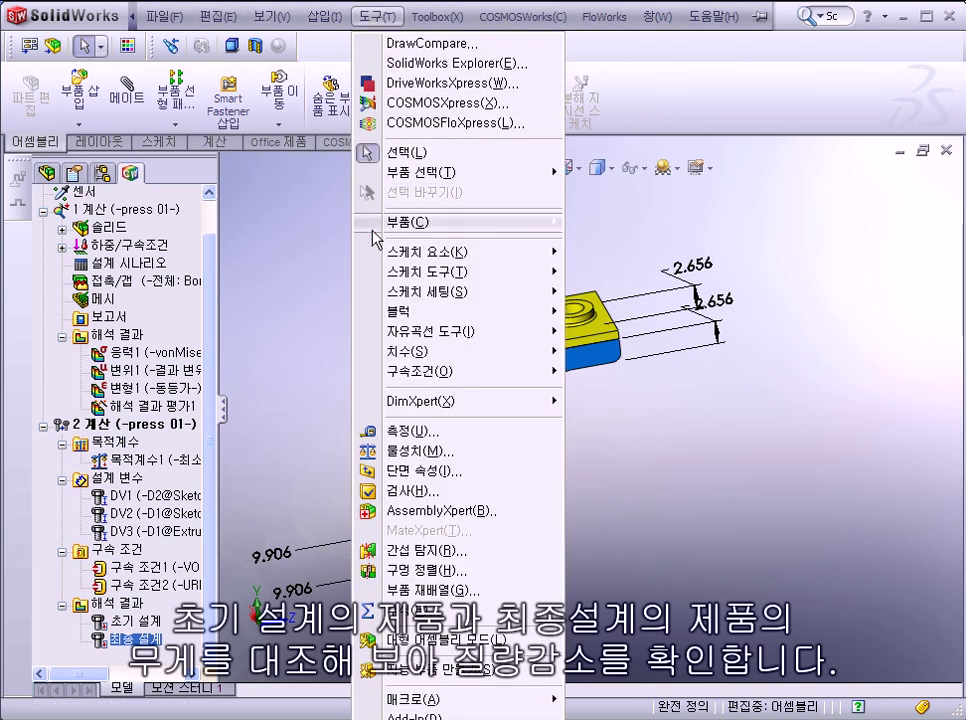
{"action": "left_click", "coordinate": [380, 451]}
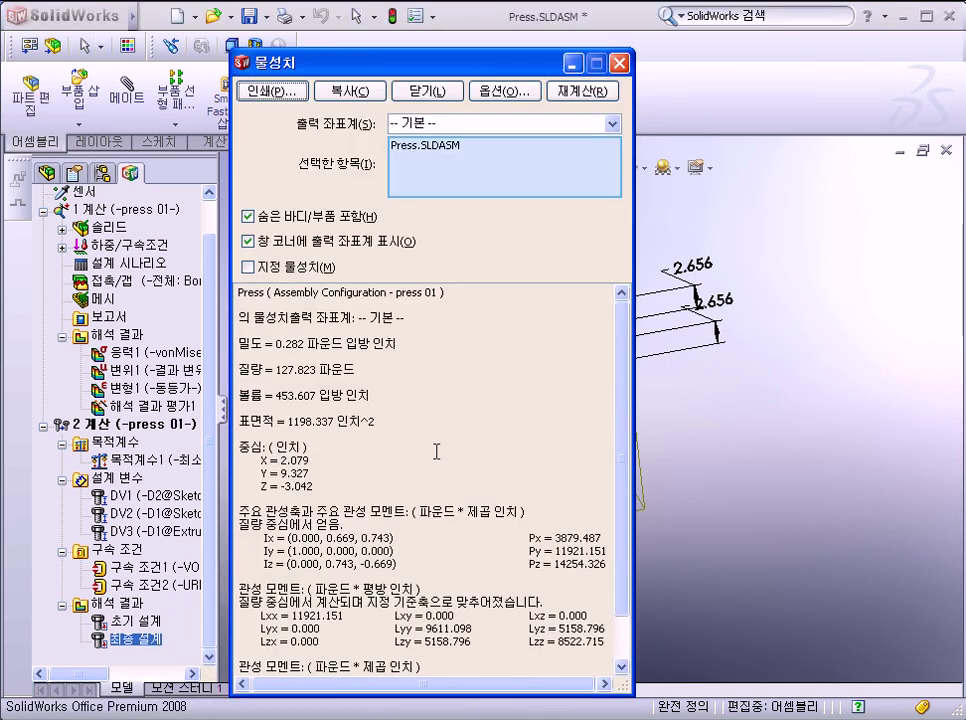
{"action": "left_click_drag", "start_coordinate": [276, 370], "coordinate": [345, 373]}
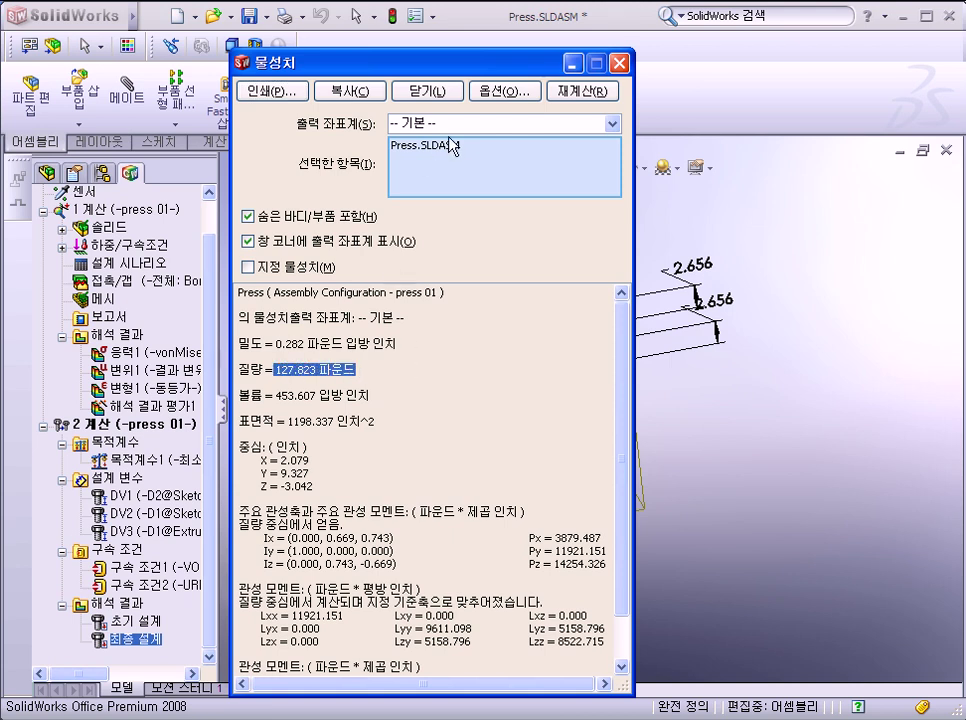
{"action": "left_click", "coordinate": [620, 64]}
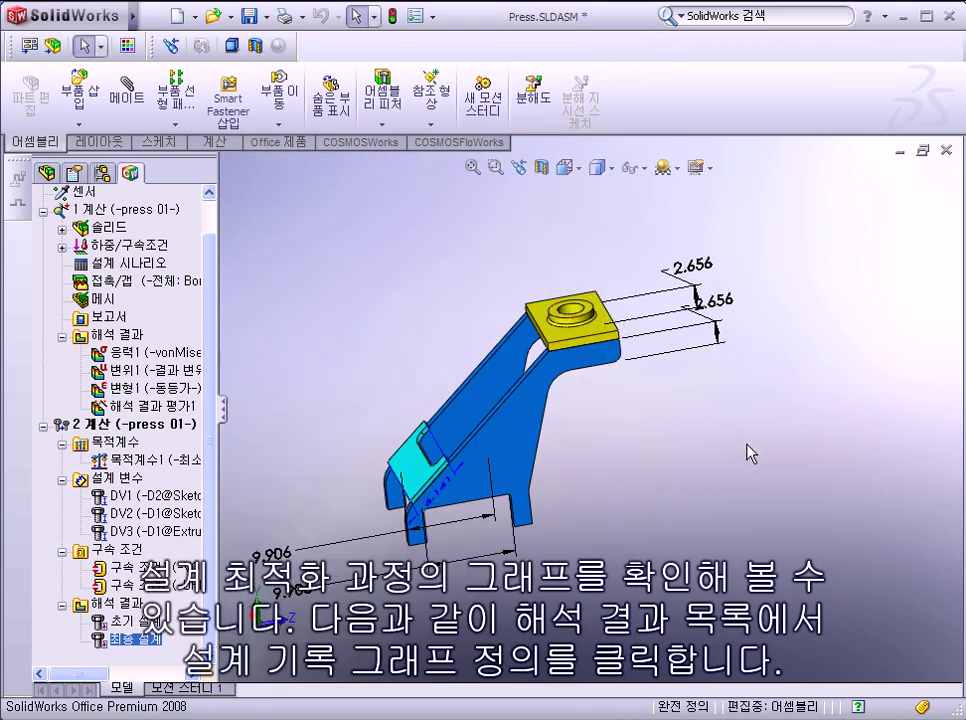
From the optimization results, define a design history graph plotting DV1, DV2 and DV3 over design sets 1–15
{"action": "key", "text": "ctrl+7"}
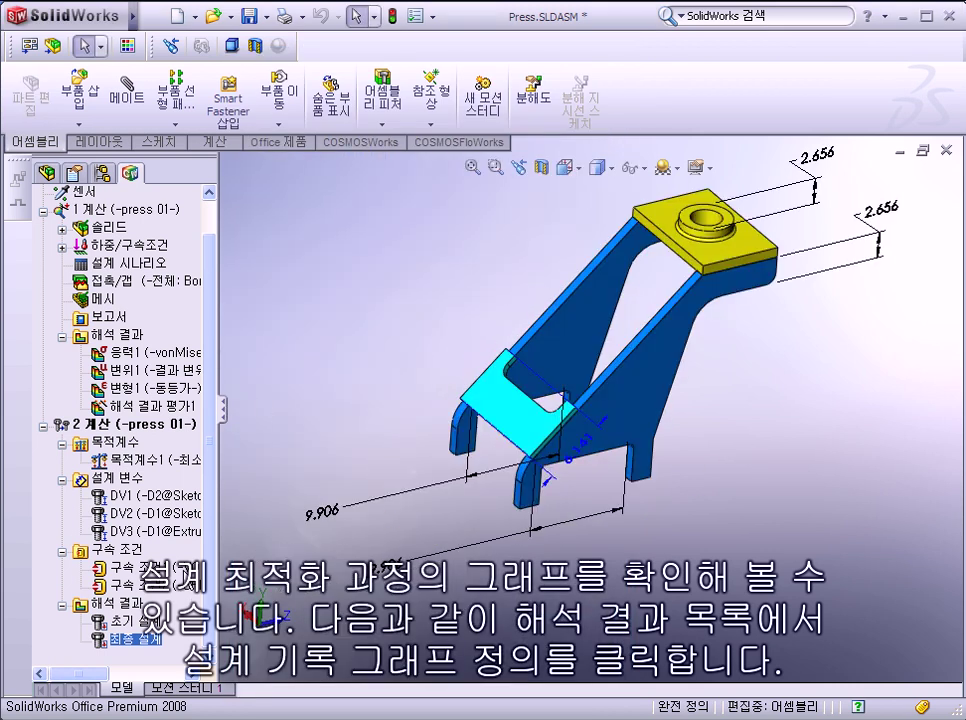
{"action": "right_click", "coordinate": [119, 606]}
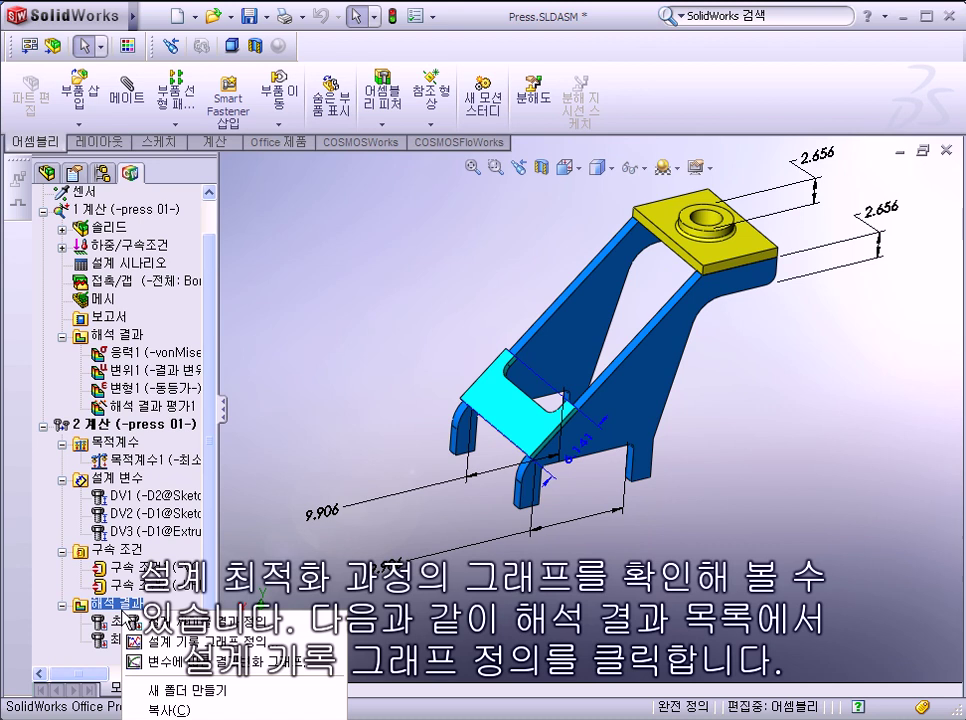
{"action": "left_click", "coordinate": [190, 640]}
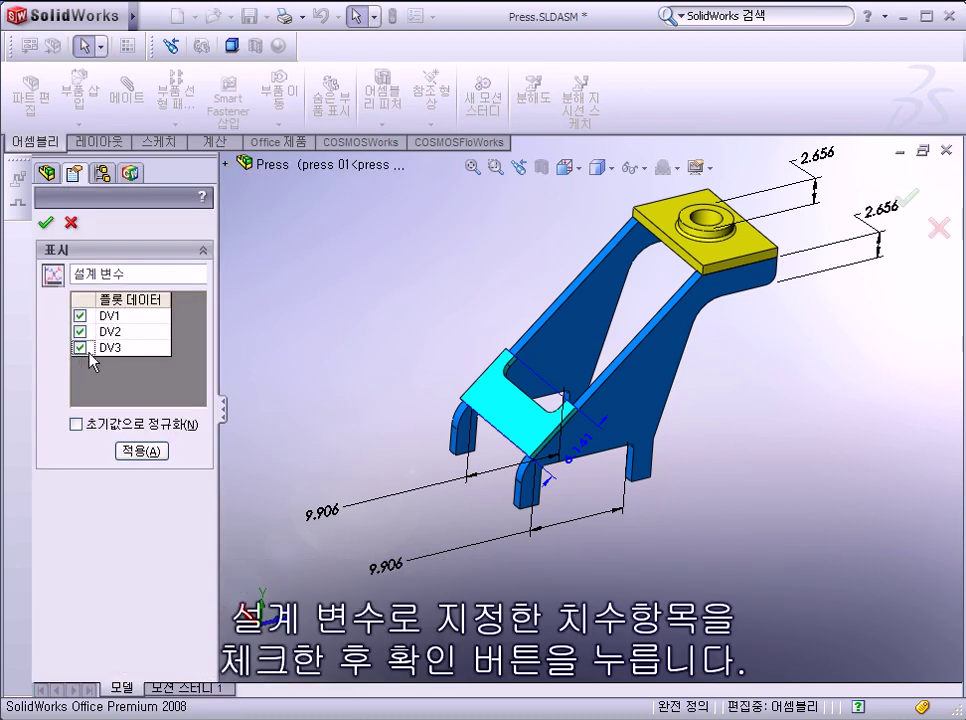
{"action": "left_click", "coordinate": [46, 224]}
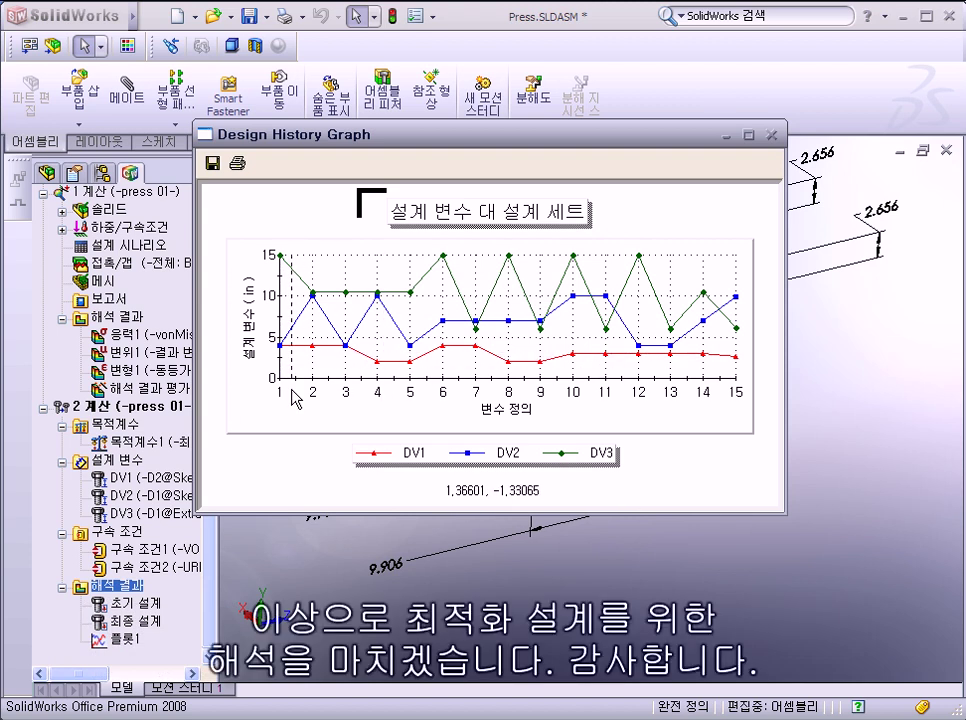
{"action": "left_click", "coordinate": [773, 136]}
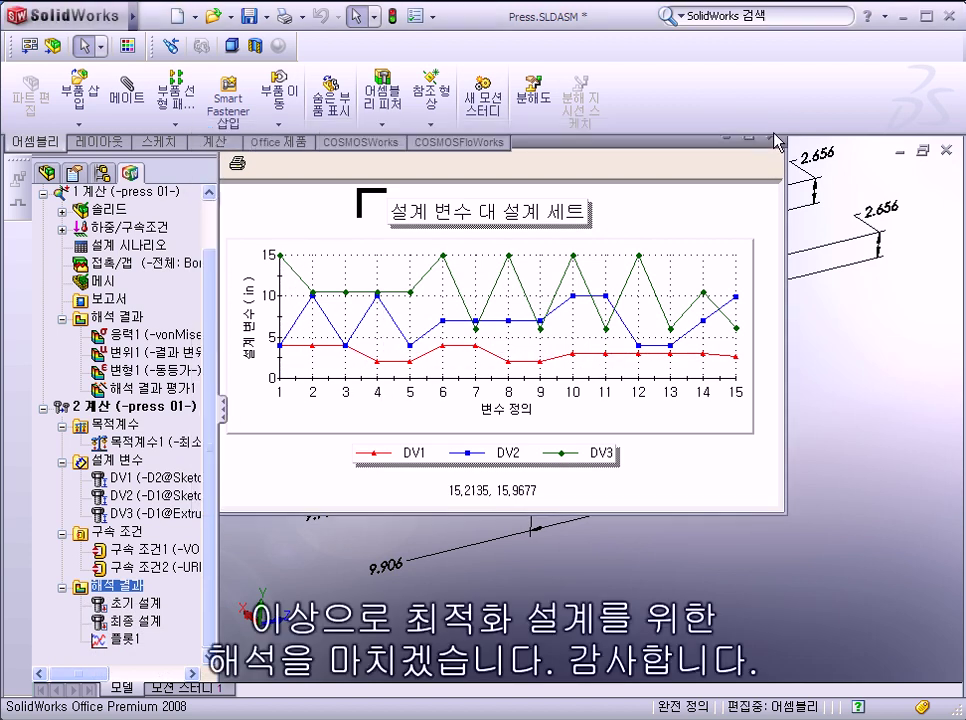